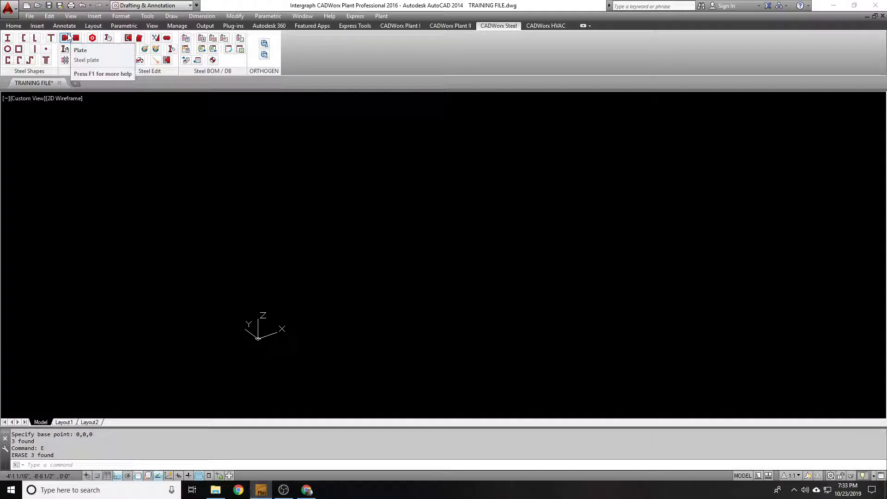
Start a rectangle (REC) with its first corner in the empty model space
click(68, 37)
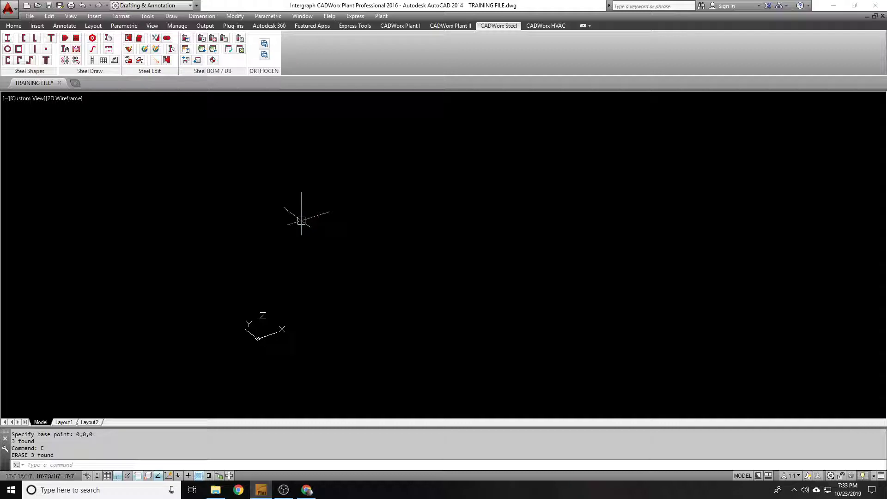
scroll(320, 272, down, 1)
scroll(307, 285, up, 1)
text(rec)
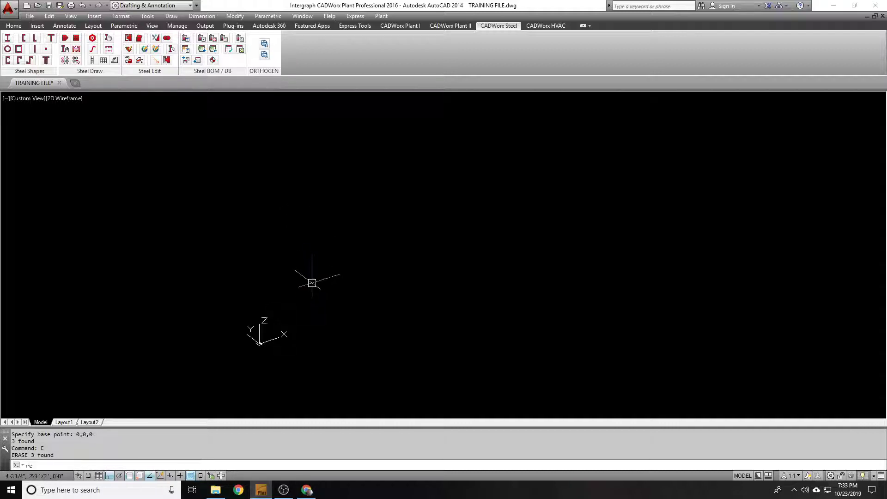
key(Return)
click(309, 304)
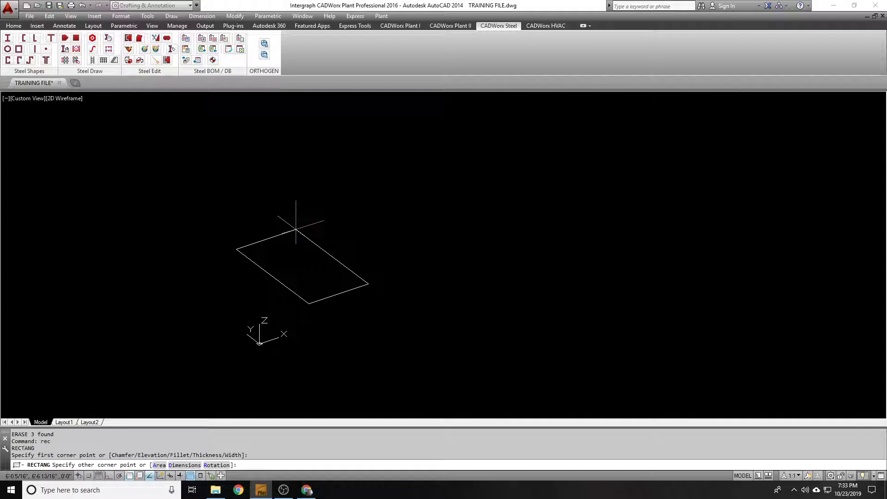
Size the rectangle 12 by 6 using Dimensions and pan it into view
text(d)
key(Return)
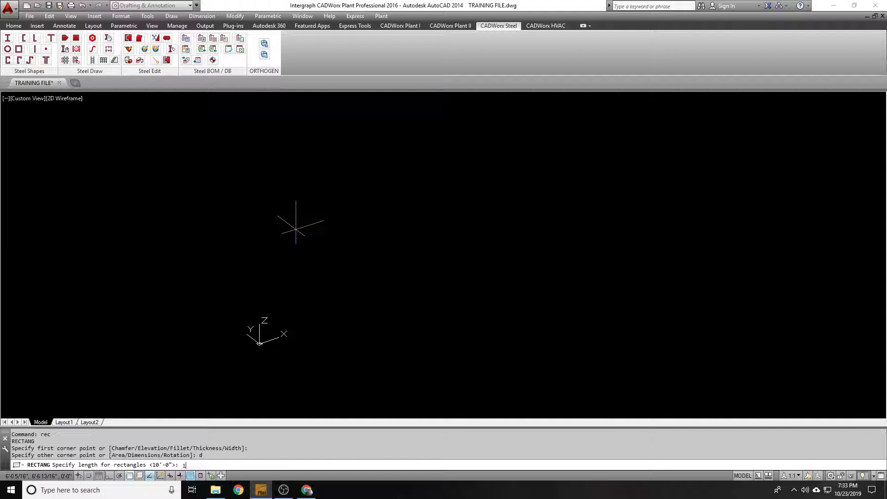
text(12)
key(Return)
text(6)
key(Return)
click(296, 229)
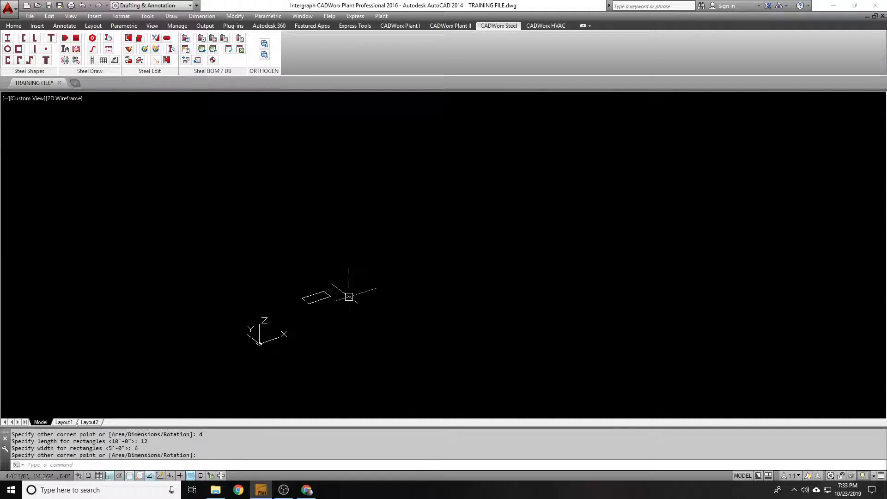
scroll(318, 300, up, 5)
middle_drag(316, 306, 336, 221)
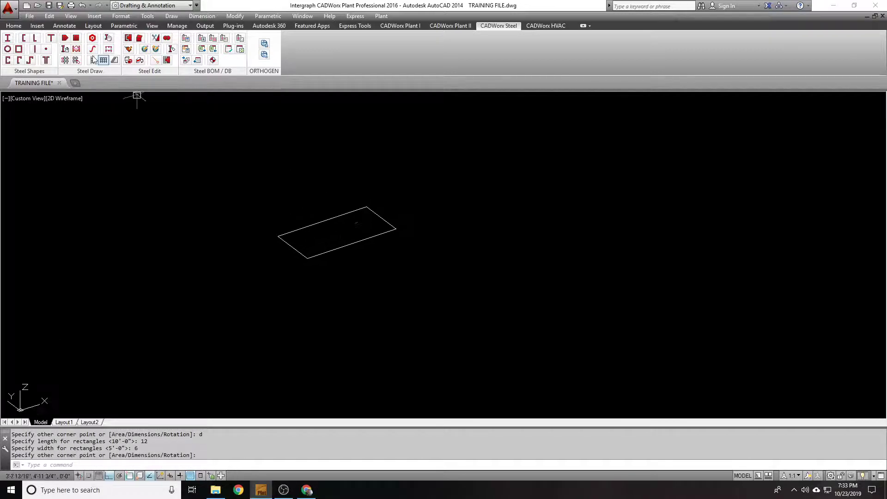
Choose the Structural Plate data file and the PL-1/2 plate size
click(65, 39)
click(380, 174)
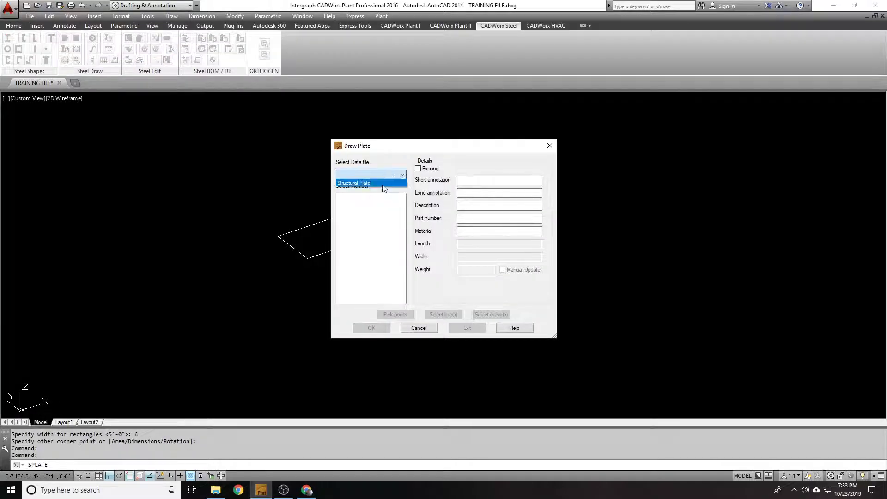
click(384, 183)
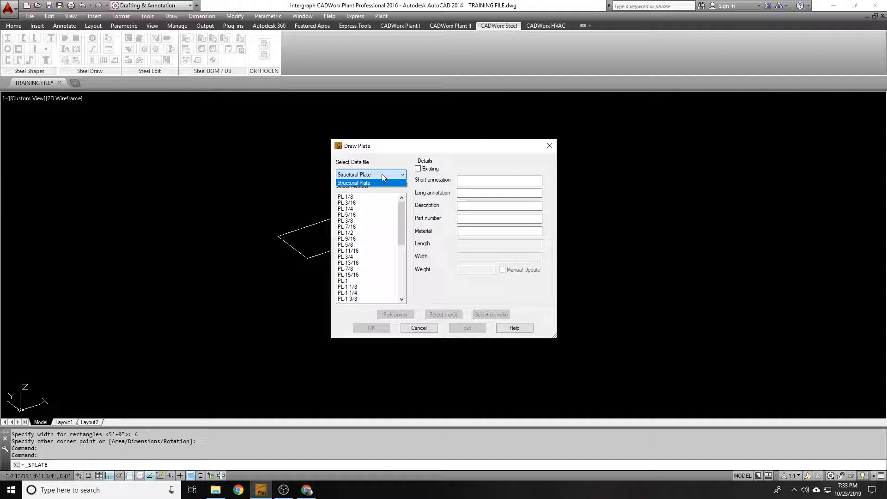
click(382, 176)
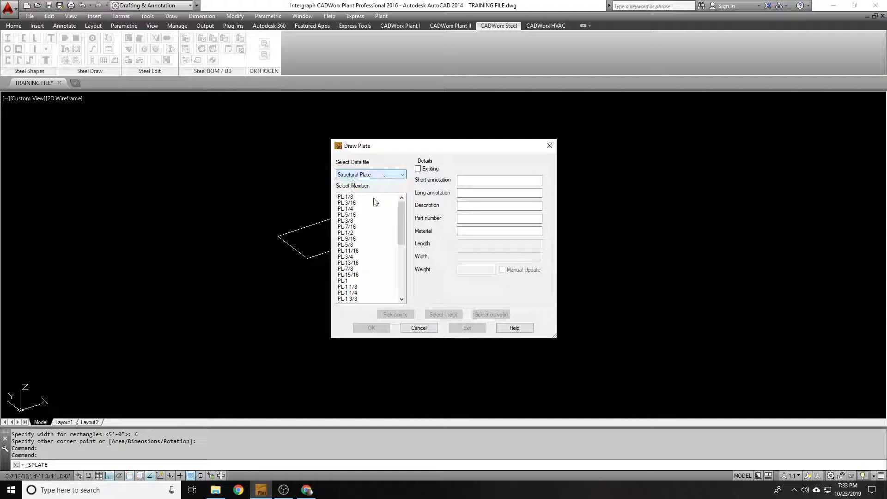
click(350, 246)
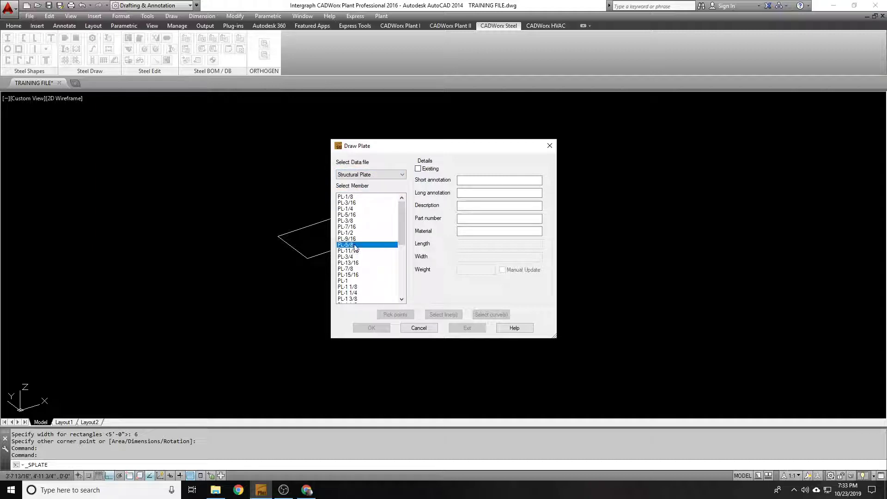
click(365, 222)
click(361, 233)
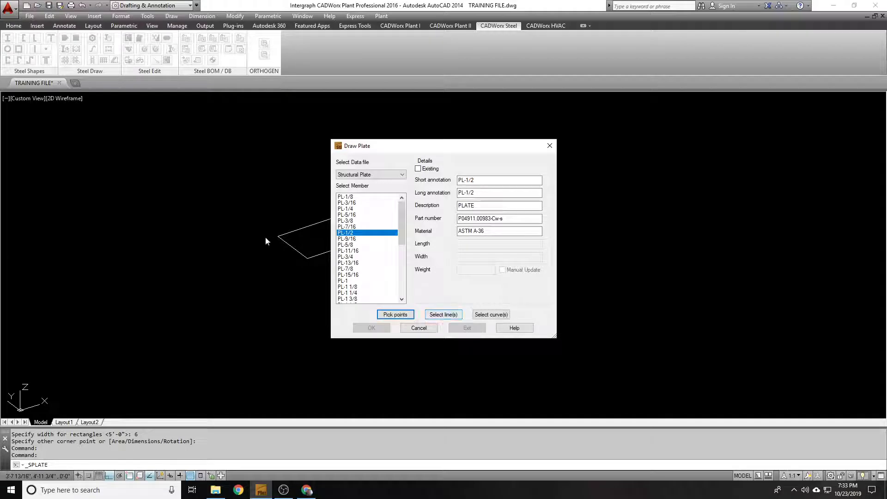
Build the plate from the rectangle's lines, extruded in the positive direction
click(442, 314)
click(321, 221)
key(Return)
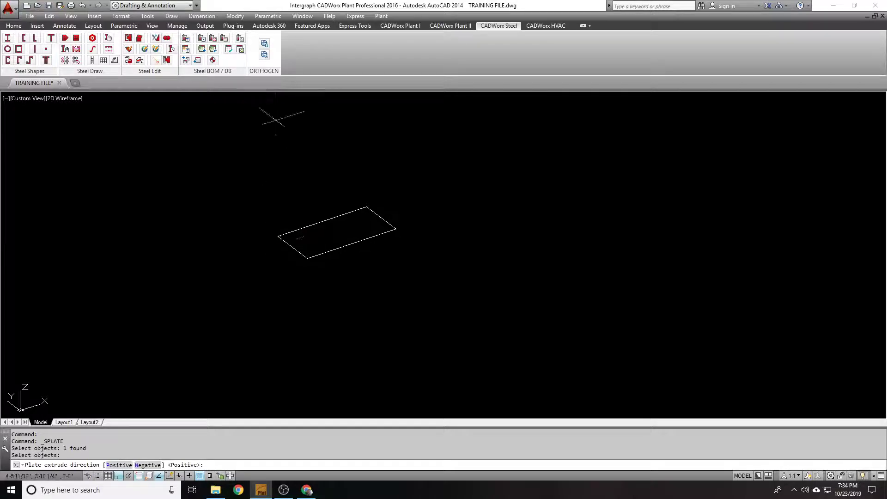
click(118, 465)
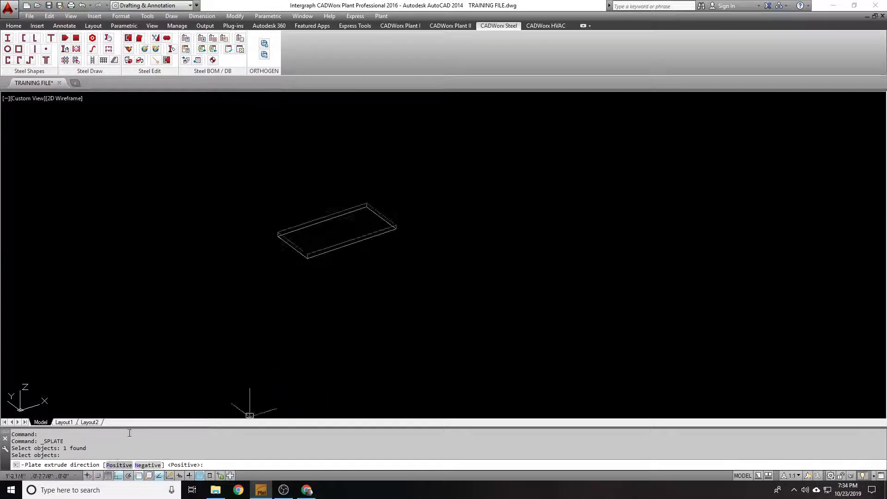
double_click(304, 223)
Move the plate up-left, then undo the move to keep it in place
key(Escape)
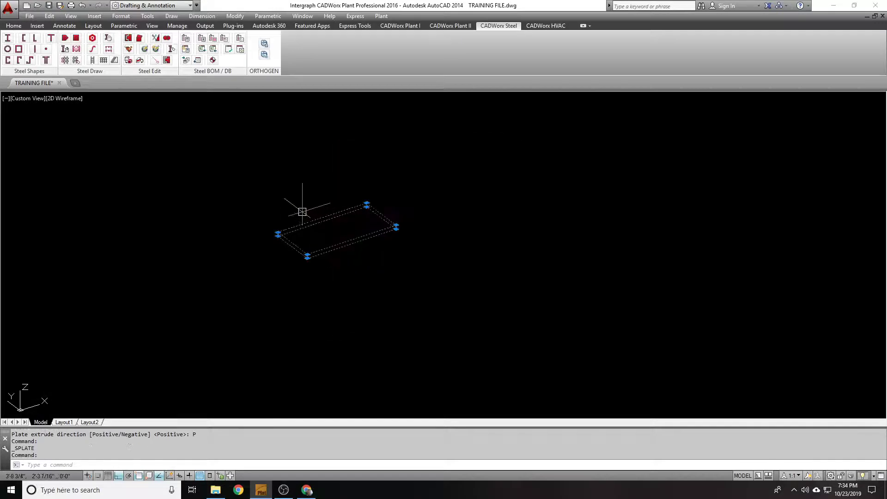
text(m)
key(Return)
click(543, 277)
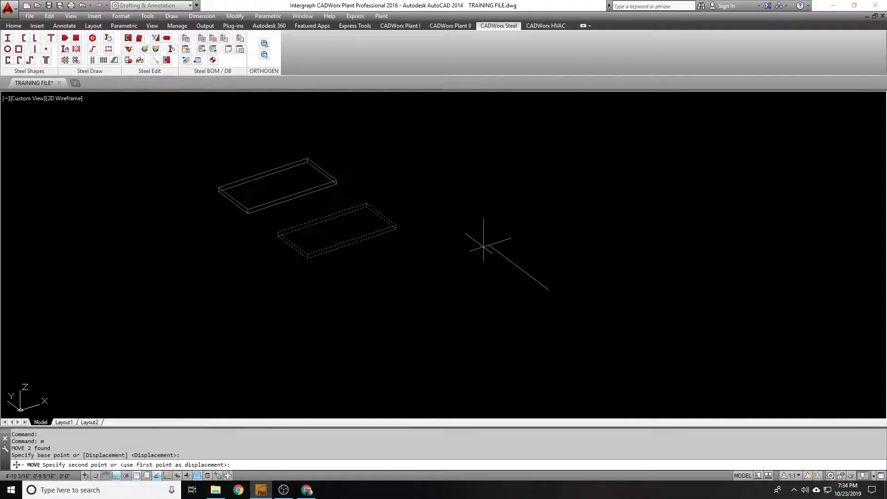
click(489, 238)
click(353, 211)
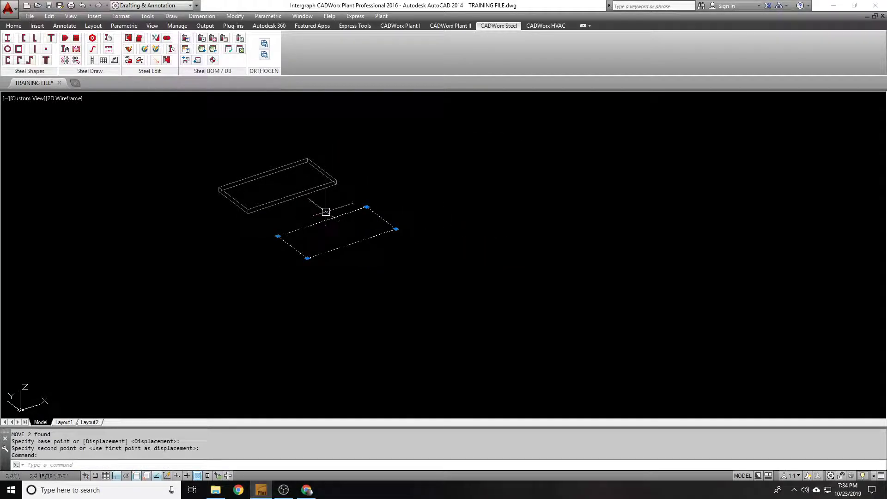
key(Escape)
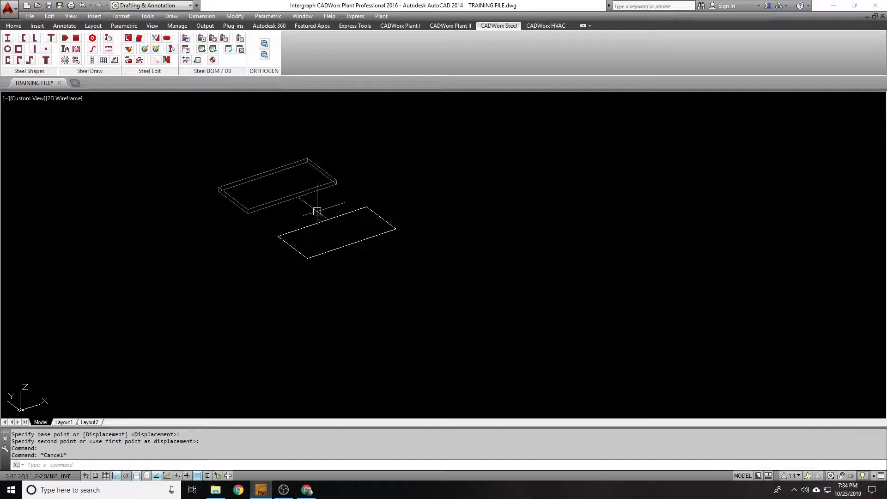
text(u)
key(Return)
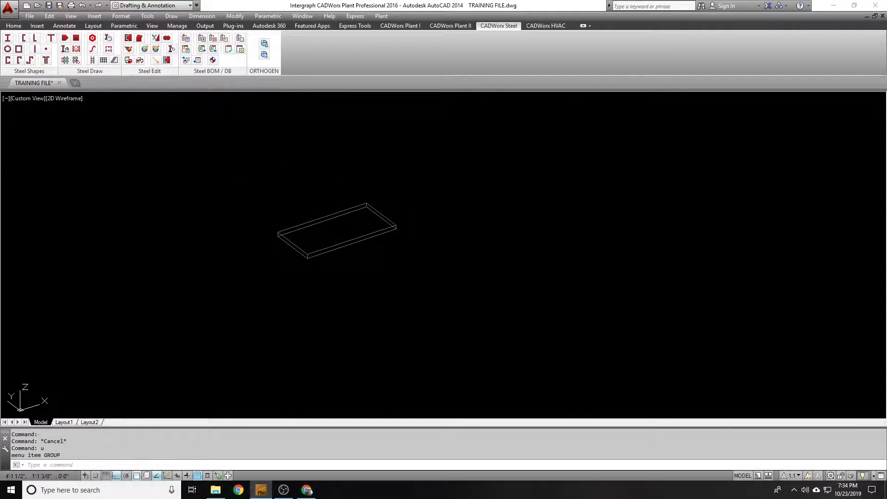
Window-select and erase the leftover rectangle outline under the plate
click(407, 195)
click(276, 260)
scroll(346, 209, up, 5)
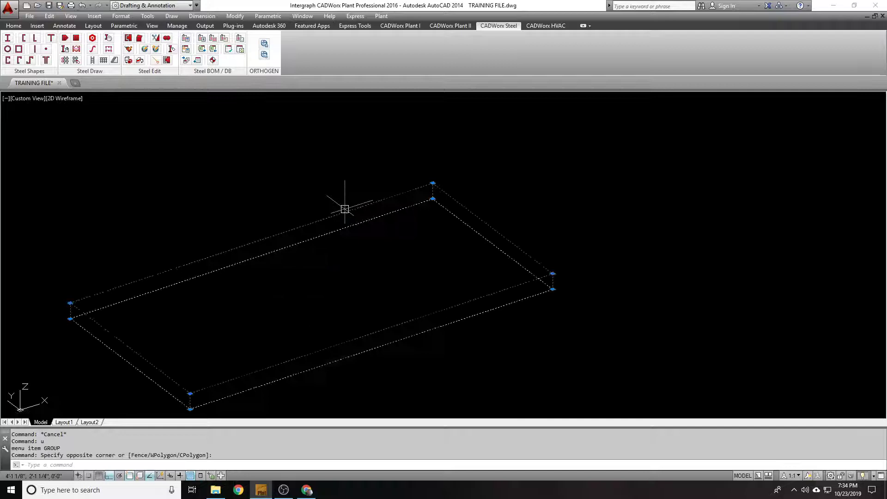
scroll(407, 197, down, 4)
text(e)
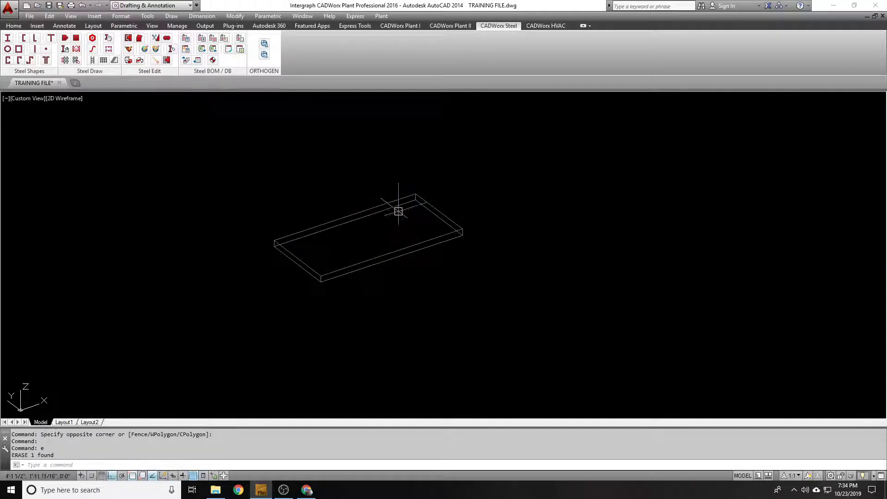
key(Return)
key(Escape)
scroll(273, 187, down, 2)
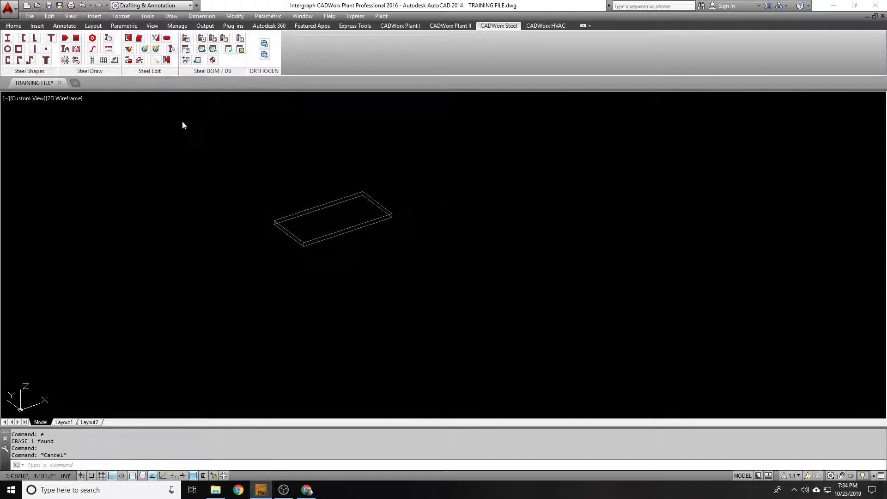
Build a second plate from picked outline corners with Ortho off, extruded positive
click(407, 316)
click(466, 271)
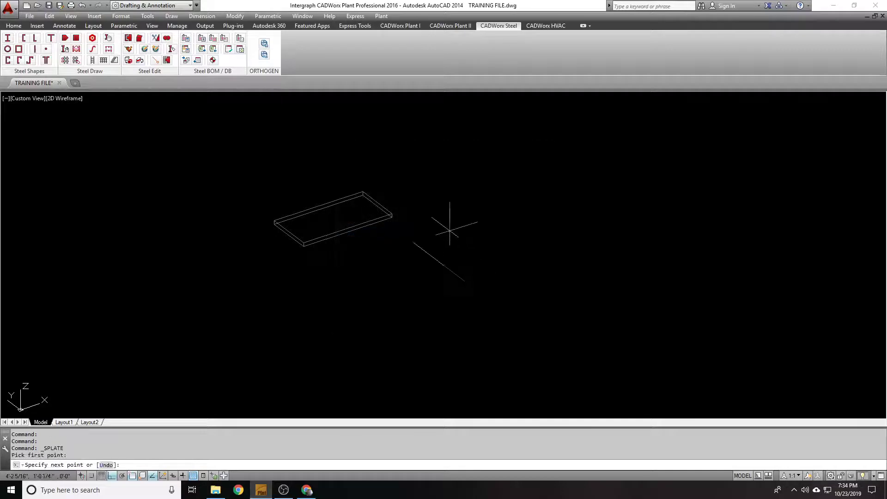
click(449, 238)
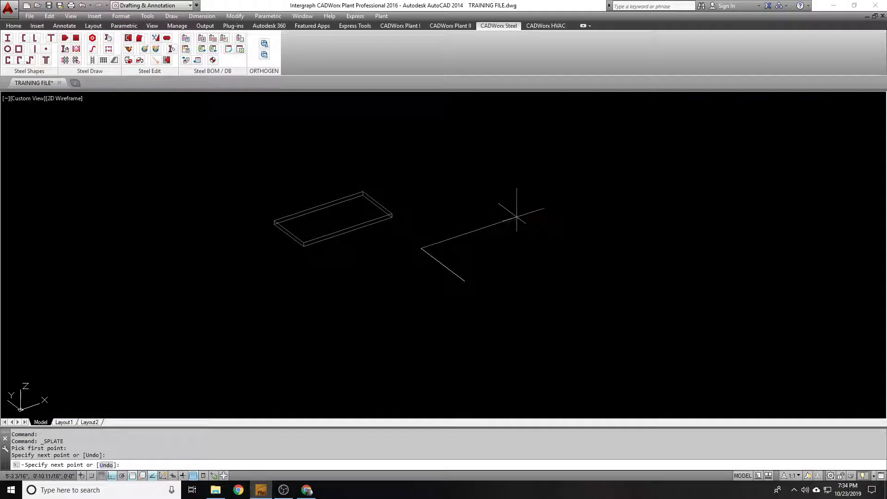
click(523, 210)
key(F8)
click(599, 291)
click(496, 311)
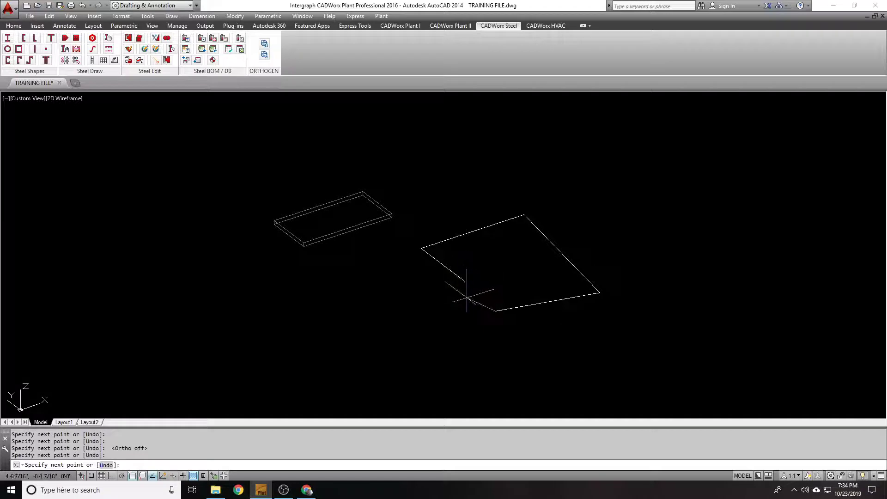
click(458, 291)
key(Return)
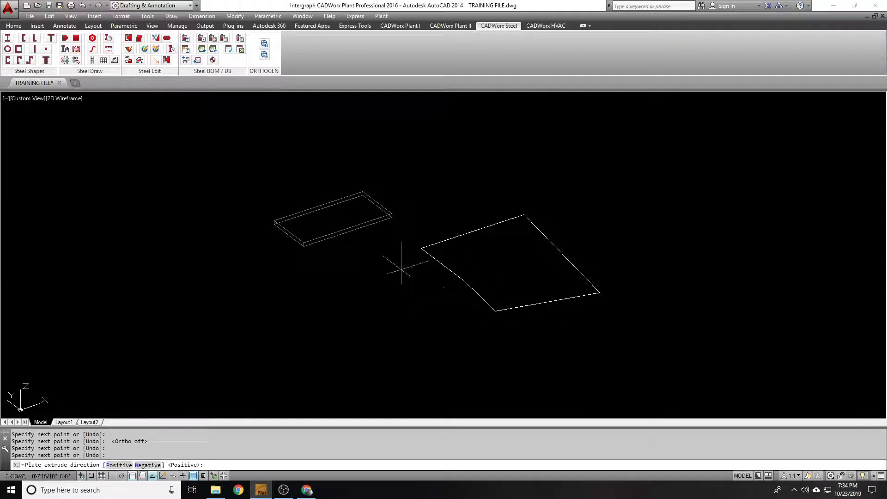
key(Return)
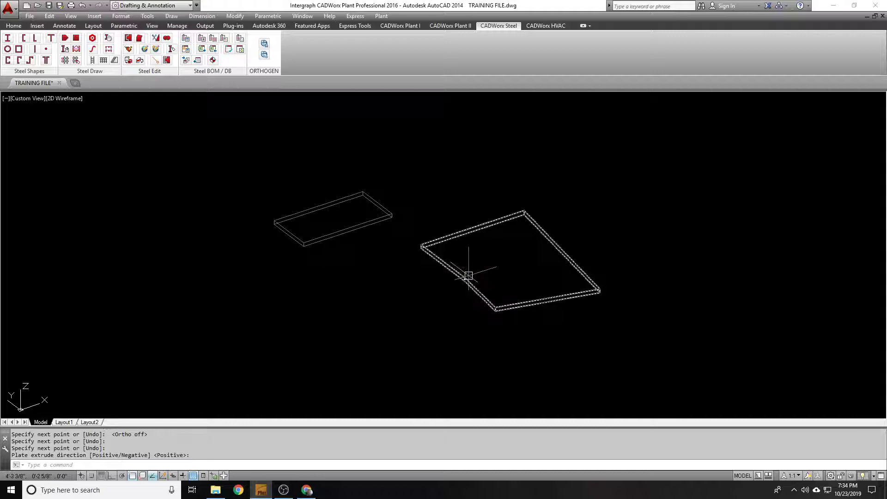
Erase the new plate and the remaining plate, leaving the drawing empty
click(465, 273)
text(e)
key(Return)
click(411, 231)
click(337, 194)
text(e)
key(Return)
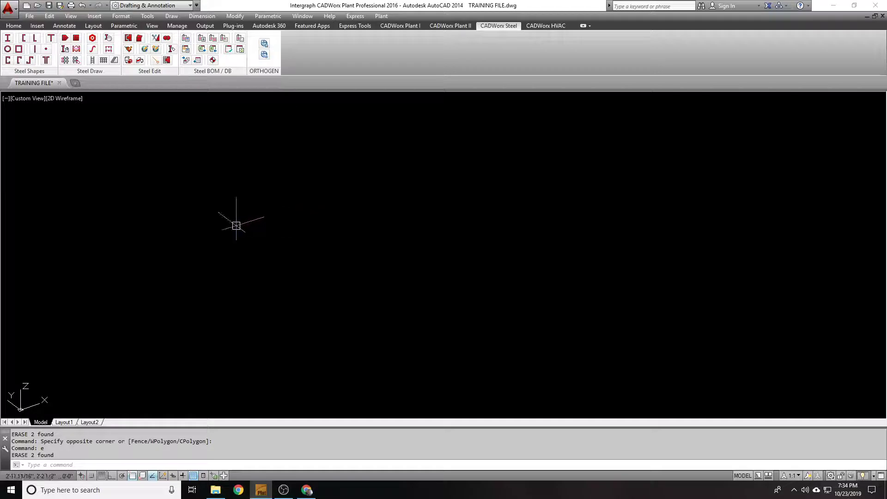
Start a polyline with Ortho on, drawing 3 and 0.5 segments
text(pl)
key(Return)
click(206, 274)
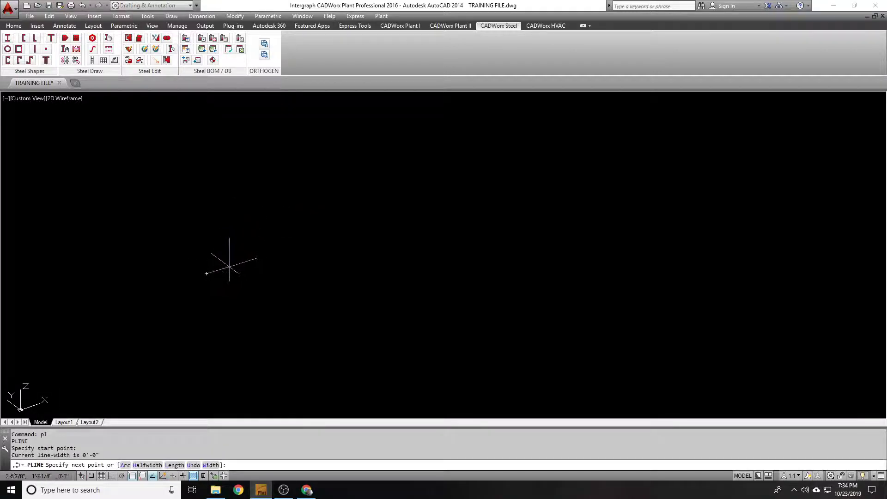
key(F8)
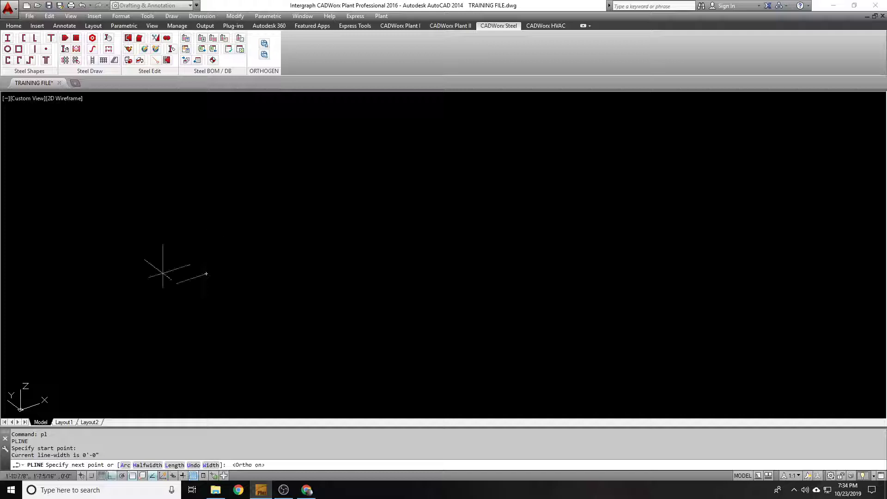
text(3)
key(Return)
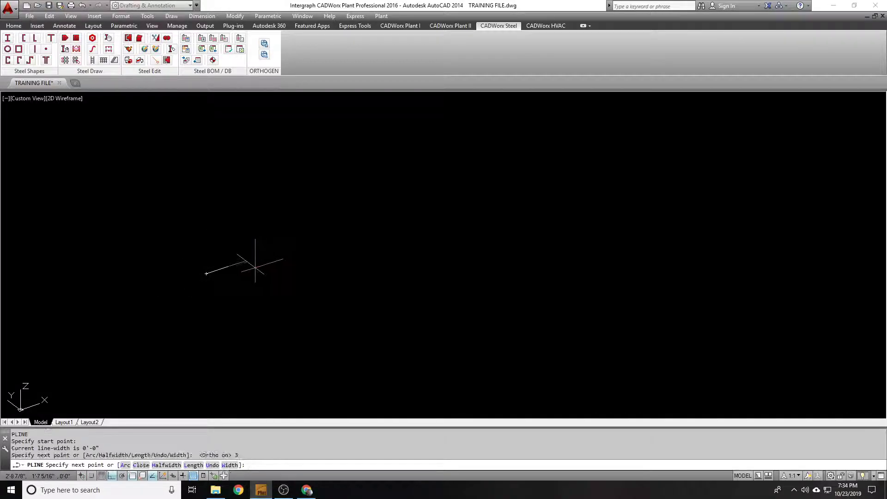
text(.5)
key(Return)
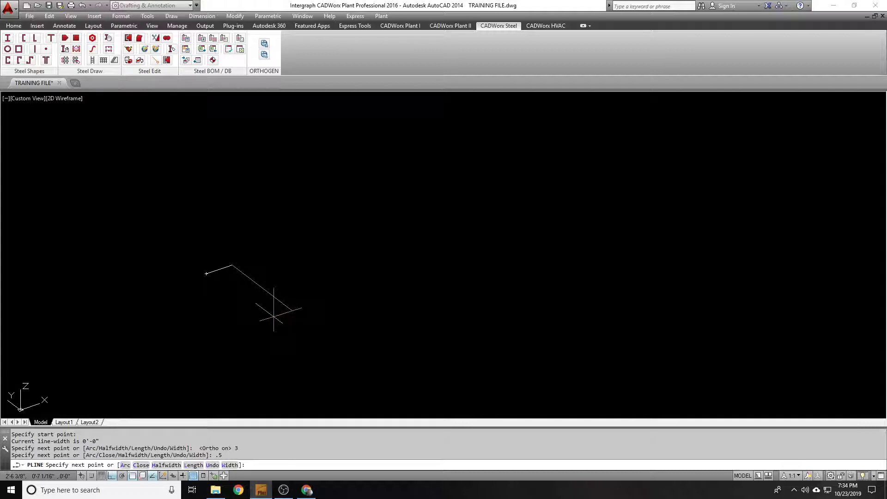
Redo the 0.5 segment, add a 3 segment, and close the notched outline
text(u)
key(Return)
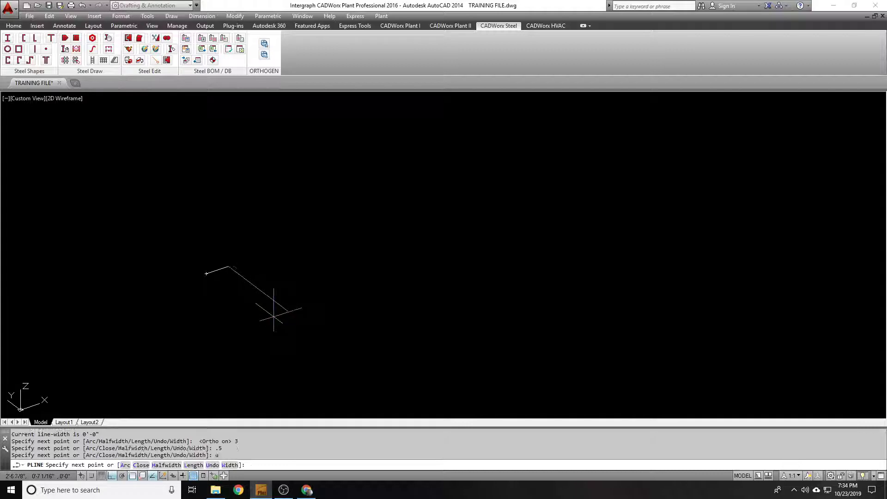
text(.5)
key(Return)
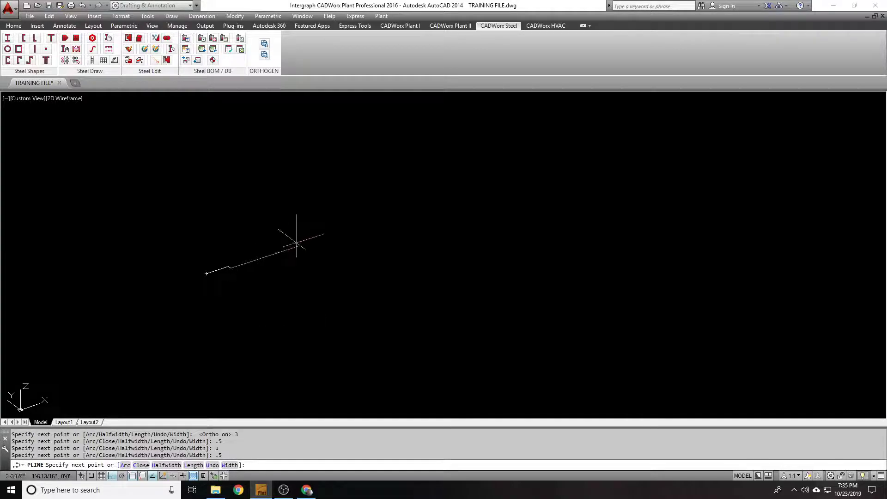
text(3)
key(Return)
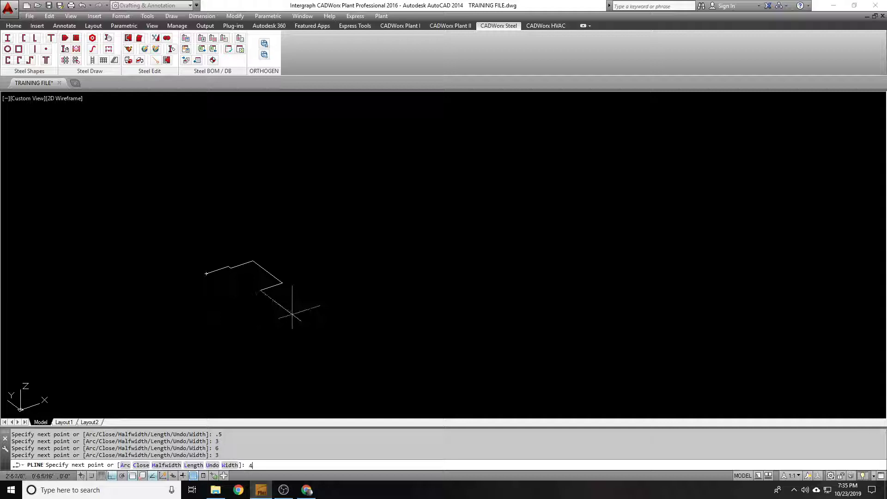
scroll(232, 297, up, 2)
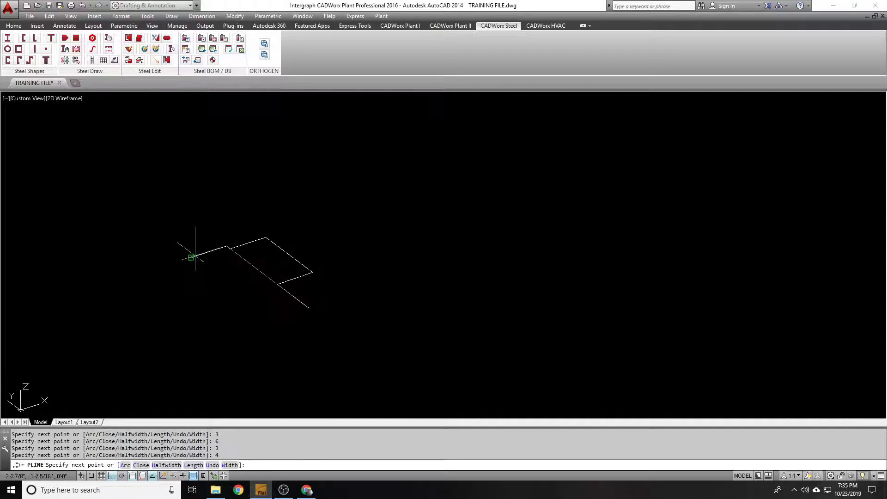
click(272, 319)
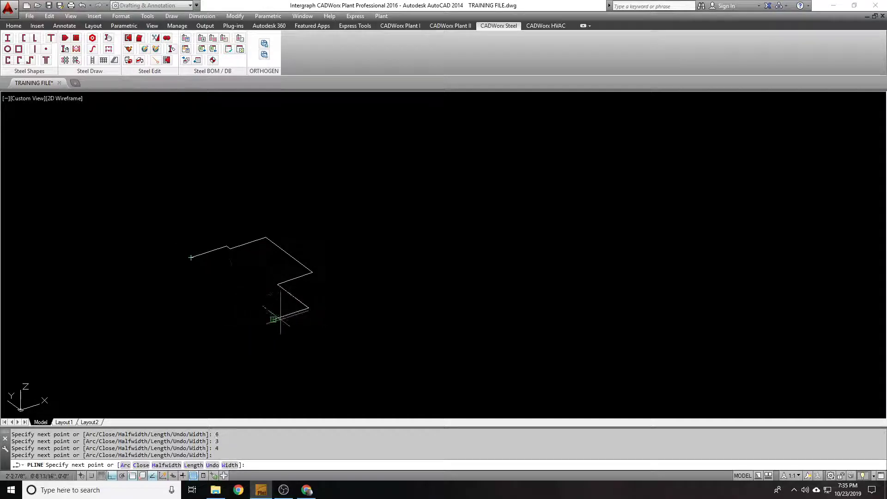
text(c)
key(Return)
click(312, 308)
key(Escape)
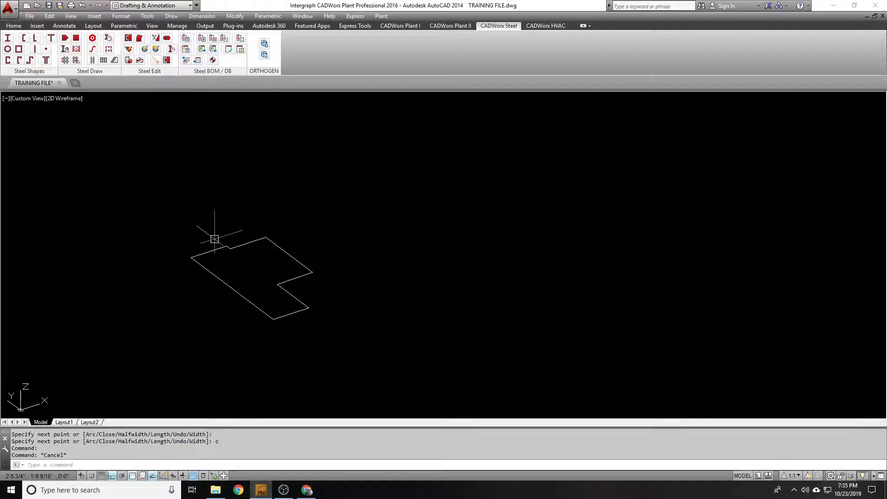
Start FILLET with a 1/2" radius
text(f)
key(Return)
scroll(214, 240, up, 4)
text(r)
key(Return)
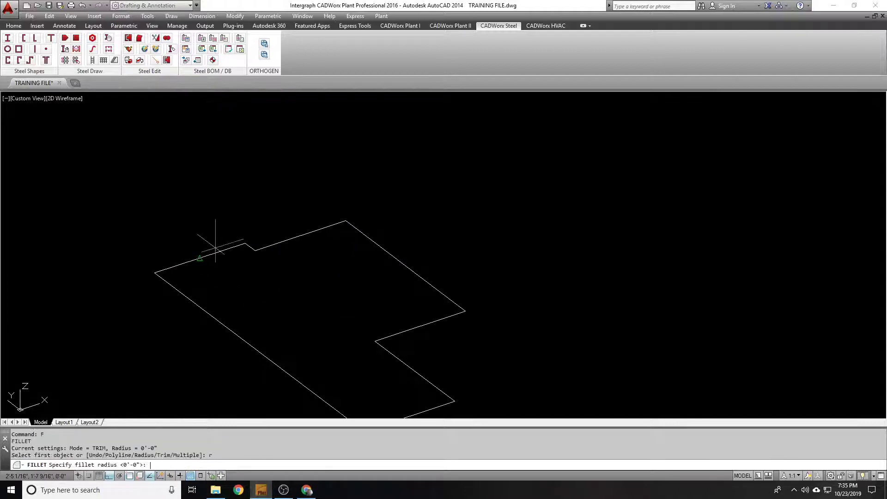
text(.5)
scroll(211, 228, up, 4)
key(Return)
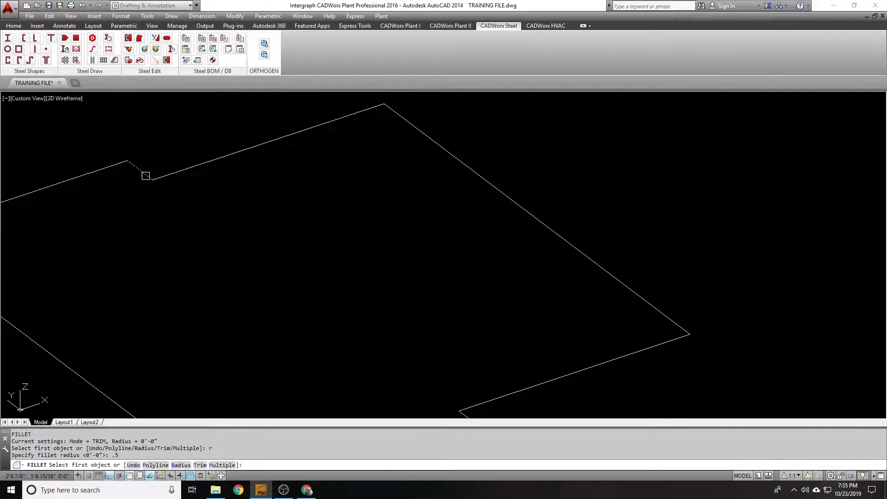
Round the top notch corner and the lower-right inner corner
click(145, 174)
click(224, 158)
scroll(221, 157, down, 2)
key(Return)
click(382, 325)
click(383, 311)
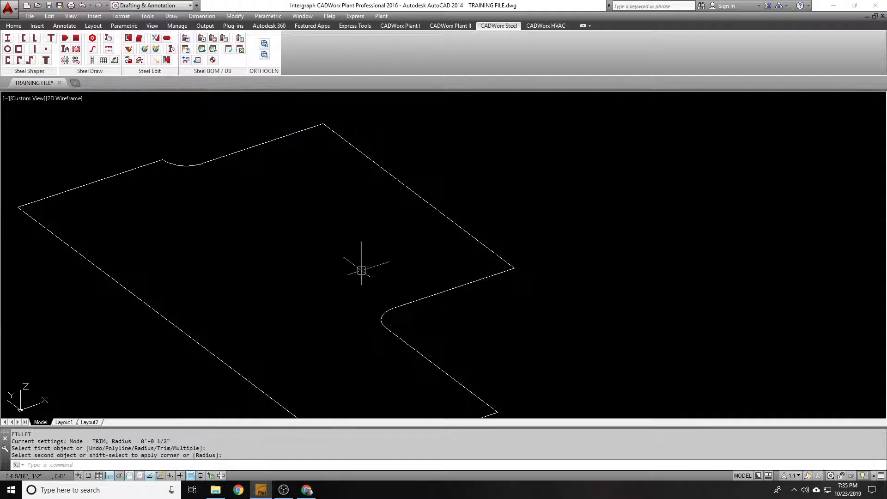
scroll(356, 266, down, 6)
click(360, 232)
click(387, 209)
key(Escape)
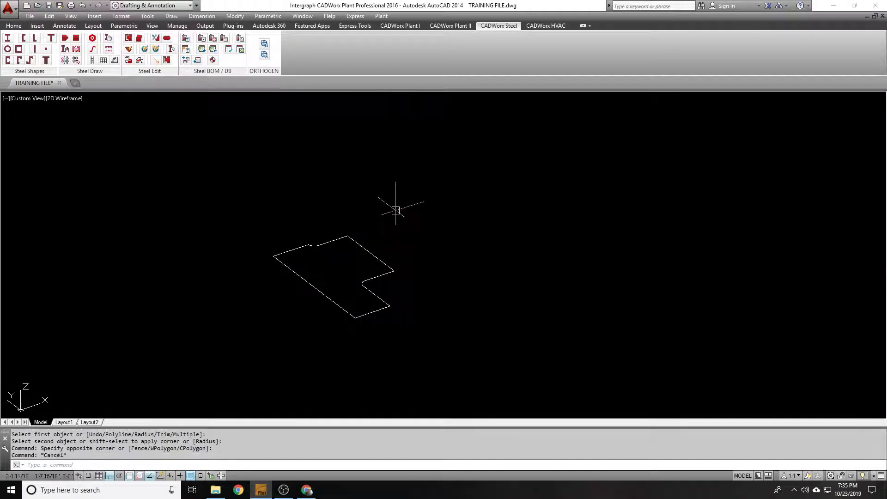
Convert the notched polyline into a structural plate extruded in the positive direction
click(64, 42)
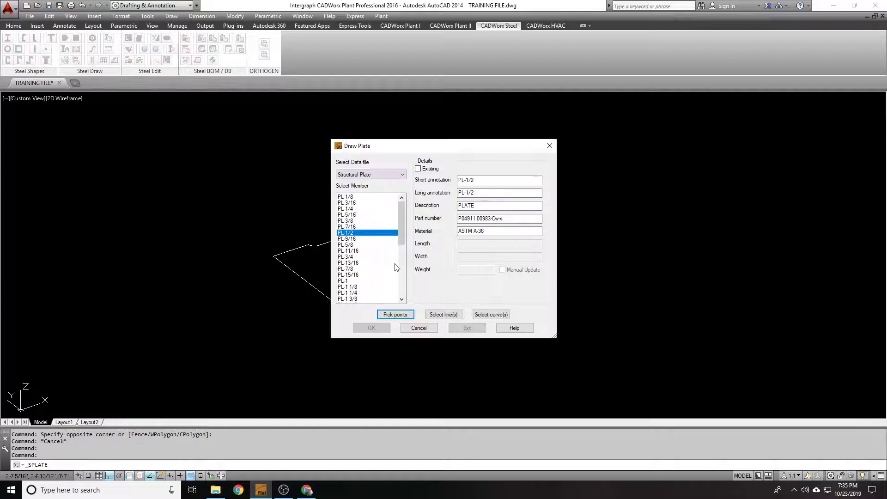
click(442, 314)
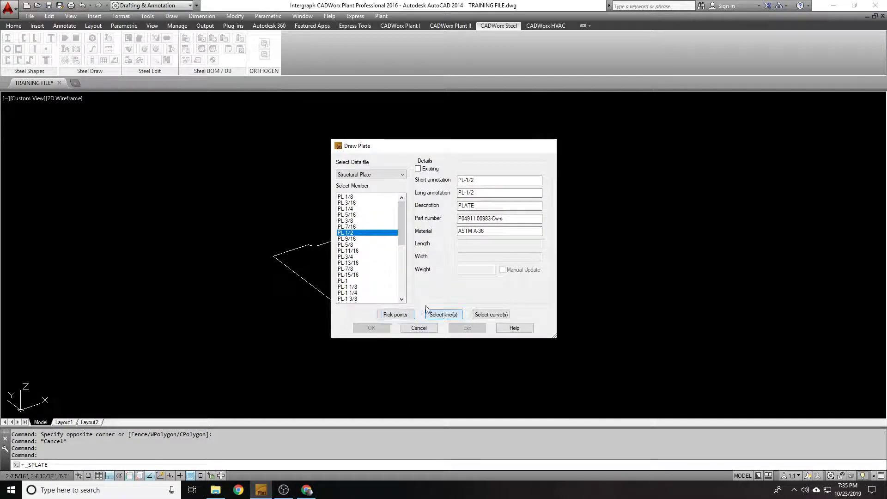
click(375, 293)
key(Return)
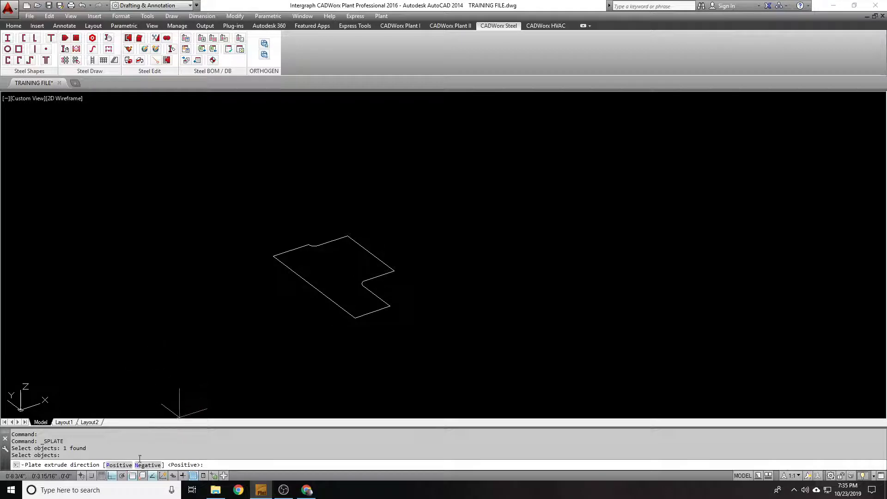
key(Return)
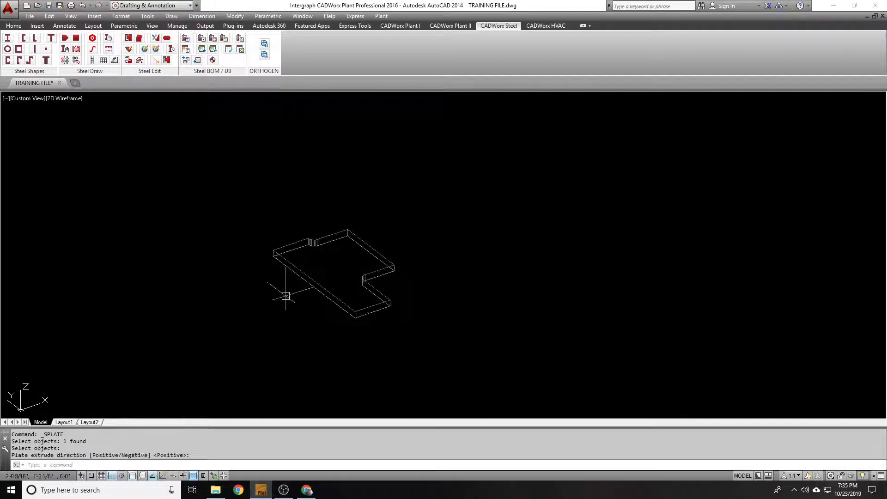
Move the plate solid up and to the right, leaving the outline in place
scroll(398, 266, up, 2)
click(284, 224)
click(207, 209)
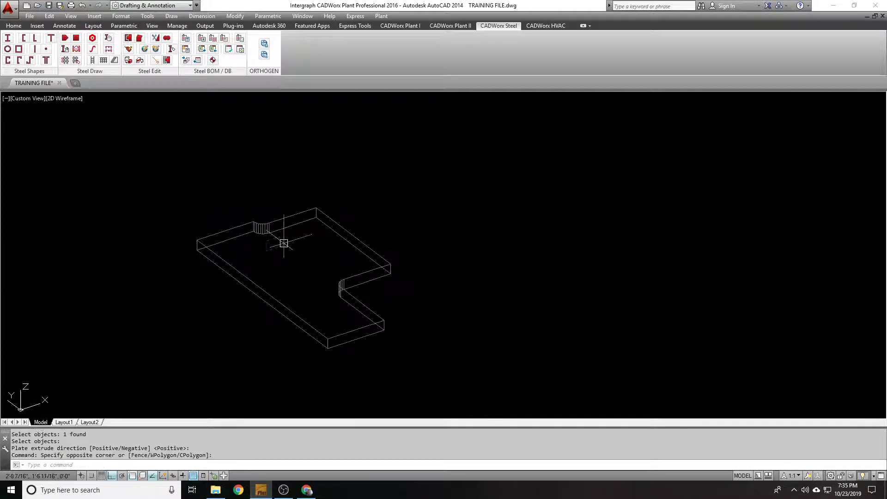
text(m)
key(Return)
click(151, 210)
click(370, 137)
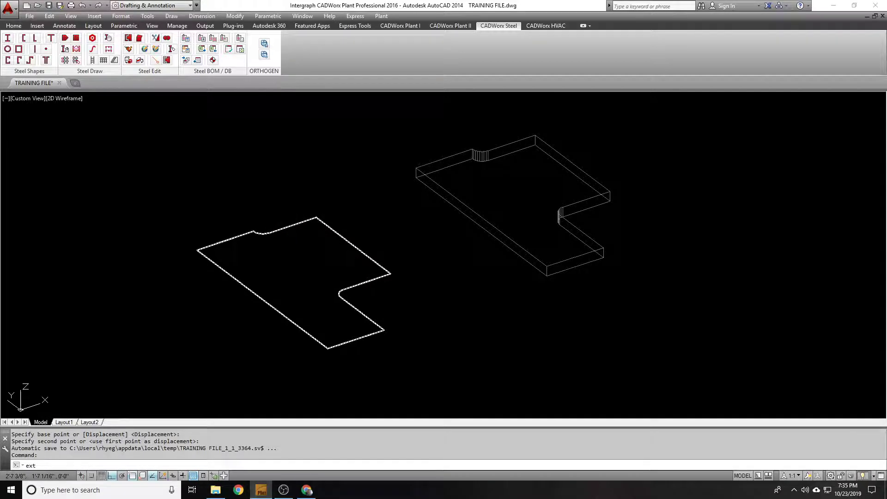
Extrude the flat outline to a height of 0.5 with EXT
text(ext)
key(Return)
click(267, 229)
key(Return)
text(.)
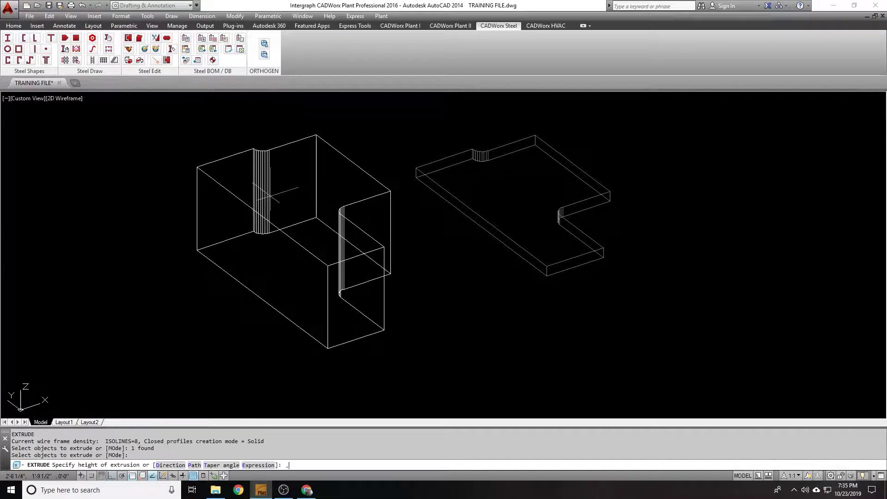
text(5)
key(Return)
Move the extruded solid to the lower left, then undo the move
text(m)
key(Return)
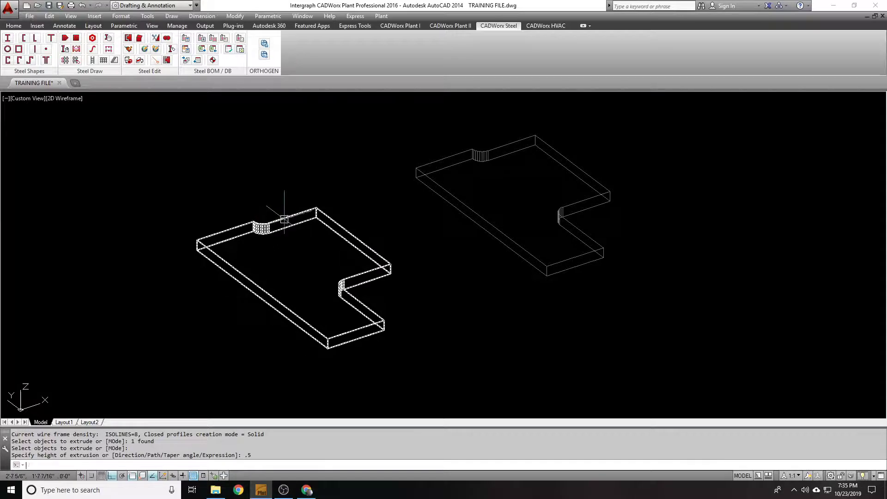
click(287, 217)
key(Return)
click(311, 174)
click(89, 210)
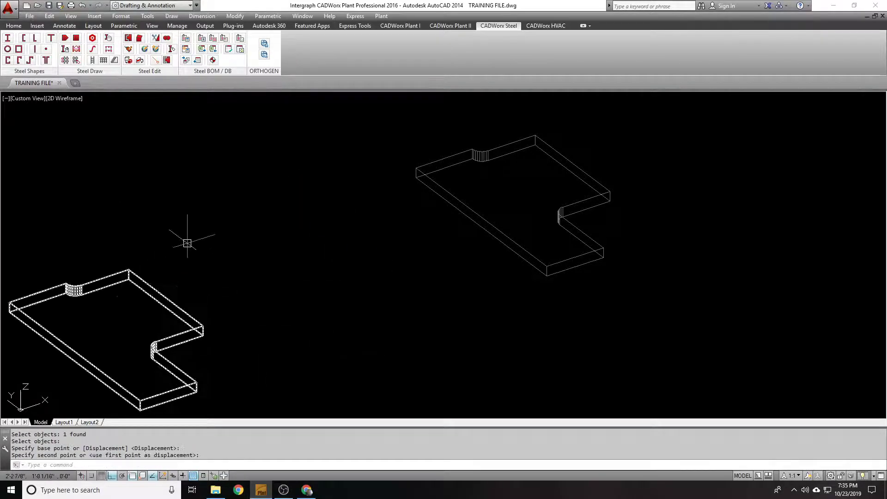
text(u)
key(Return)
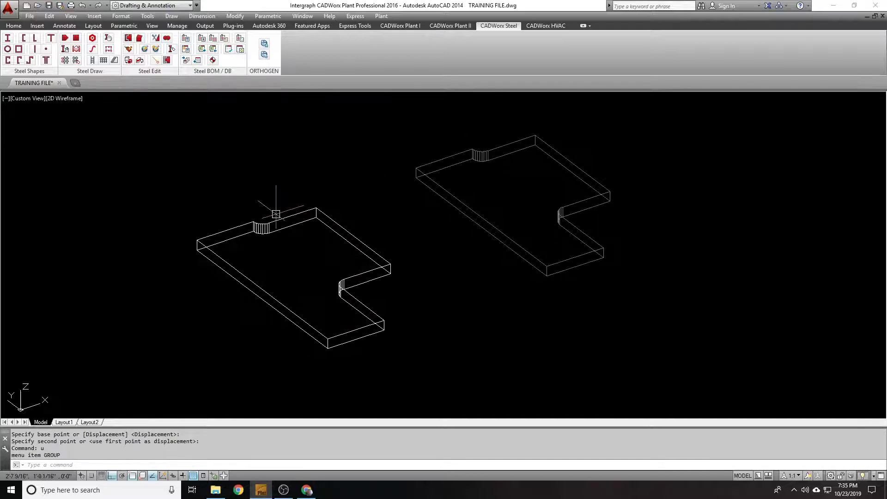
mouse_move(449, 158)
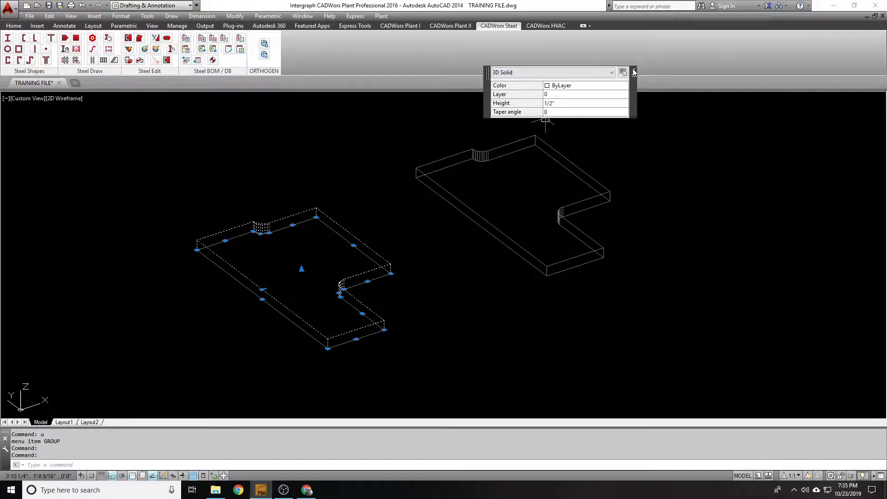
Switch the structural plate to PL-3/8 in Component Edit, reducing its weight to 5.2811
click(633, 73)
key(Escape)
middle_drag(534, 95, 453, 118)
click(438, 164)
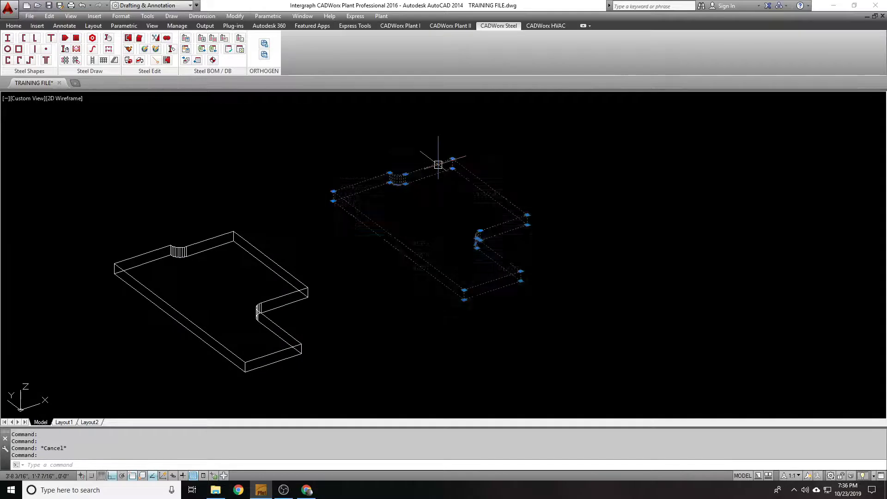
double_click(437, 165)
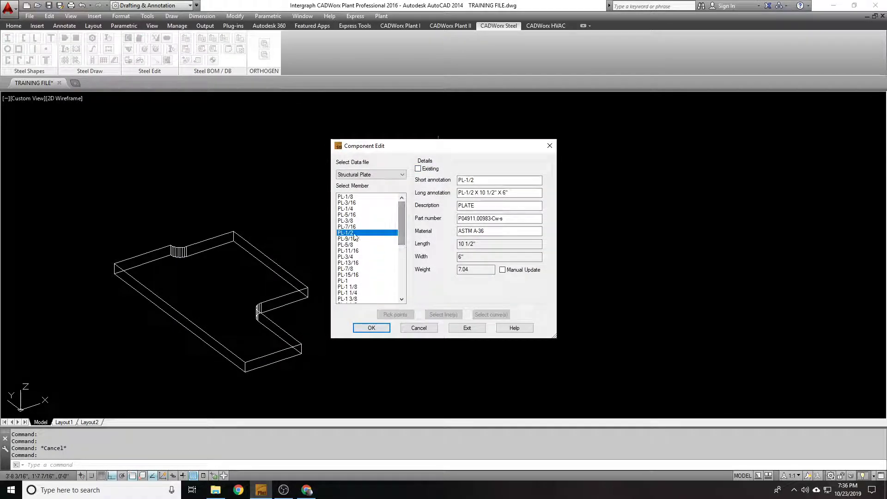
click(363, 221)
click(371, 328)
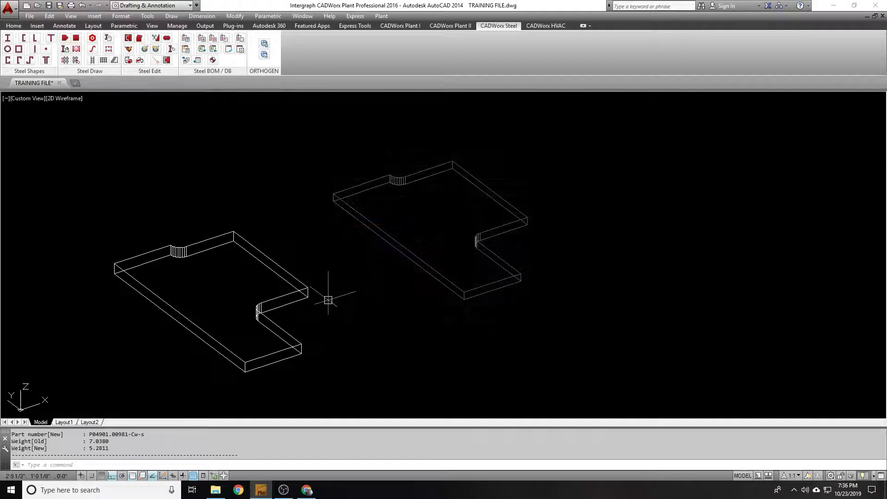
middle_drag(327, 297, 476, 273)
click(455, 264)
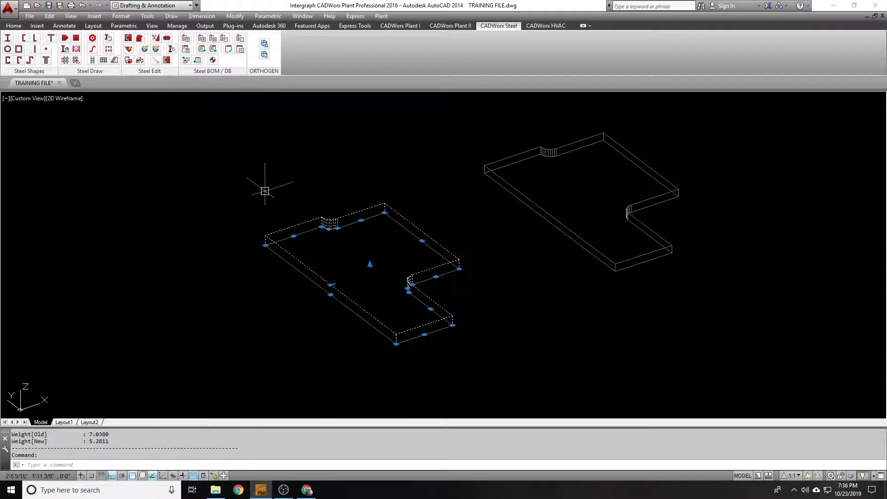
Set the extruded solid's Geometry height to 3/8 in Properties so it reads PL-3/8
text(pr)
key(Return)
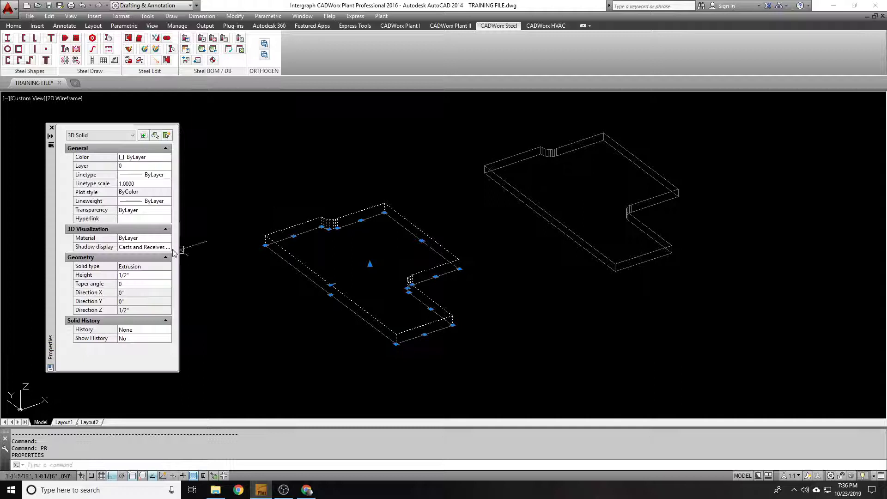
click(138, 275)
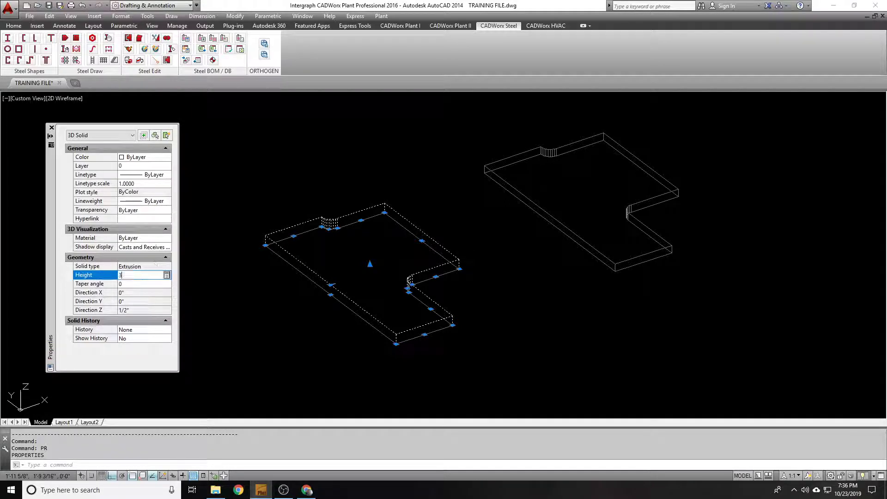
text(3/8)
key(Return)
key(Escape)
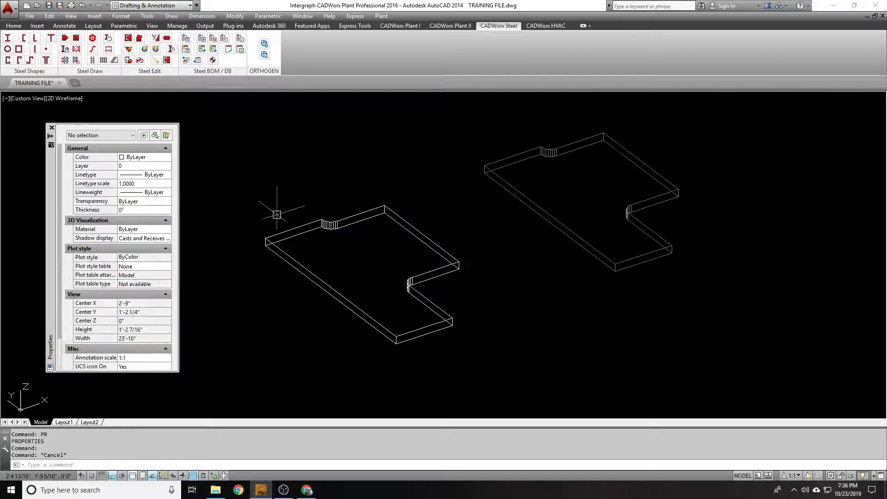
scroll(329, 199, down, 2)
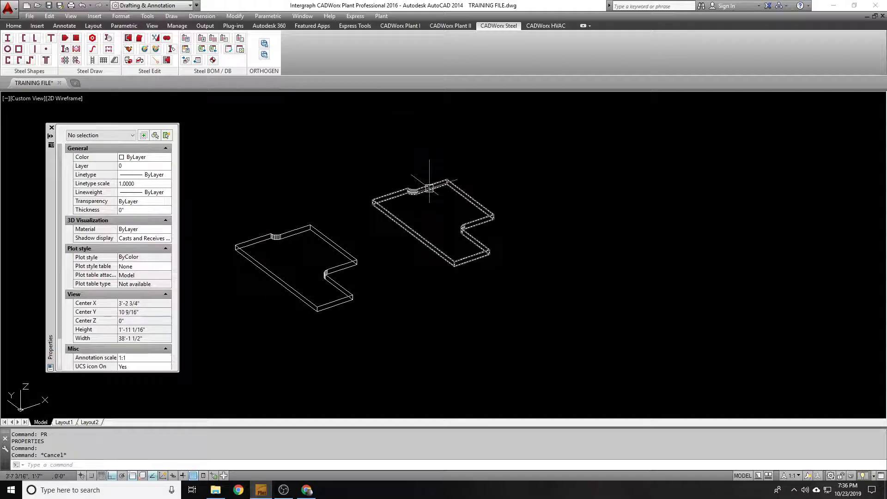
mouse_move(429, 188)
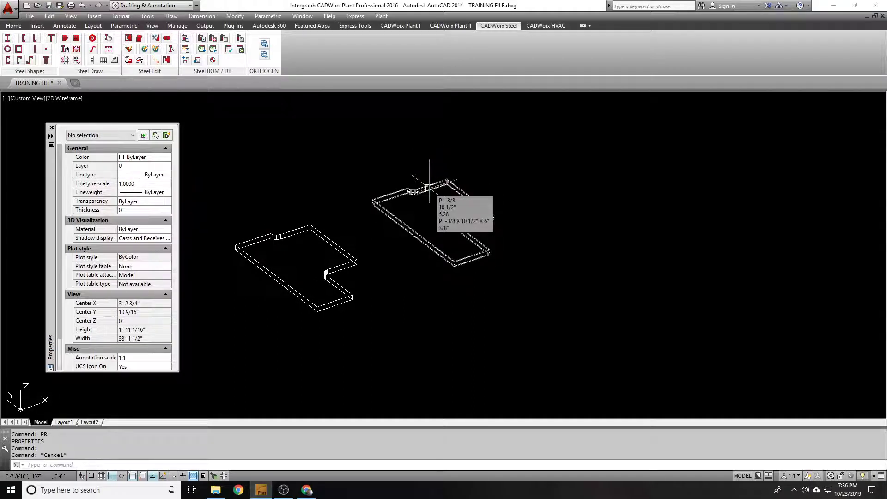
key(Escape)
Stretch the plate end by 1 using a crossing window
scroll(457, 261, up, 4)
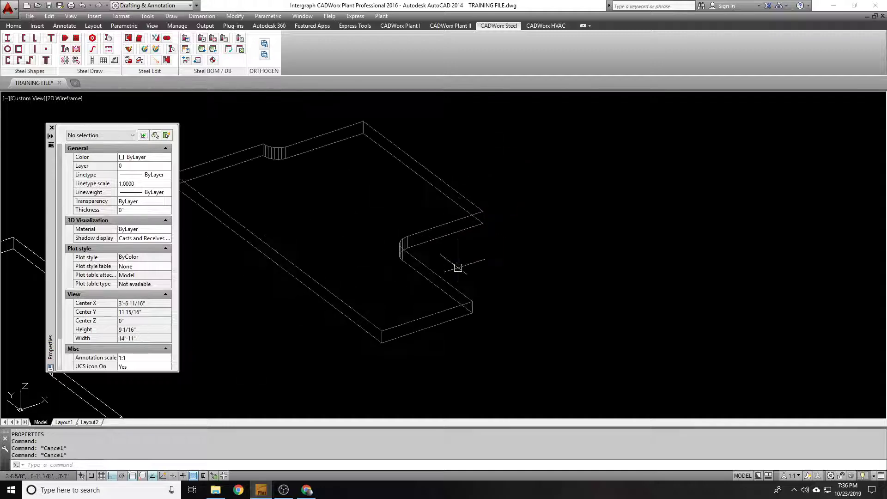
text(s)
key(Return)
click(637, 357)
click(448, 264)
key(Return)
click(705, 286)
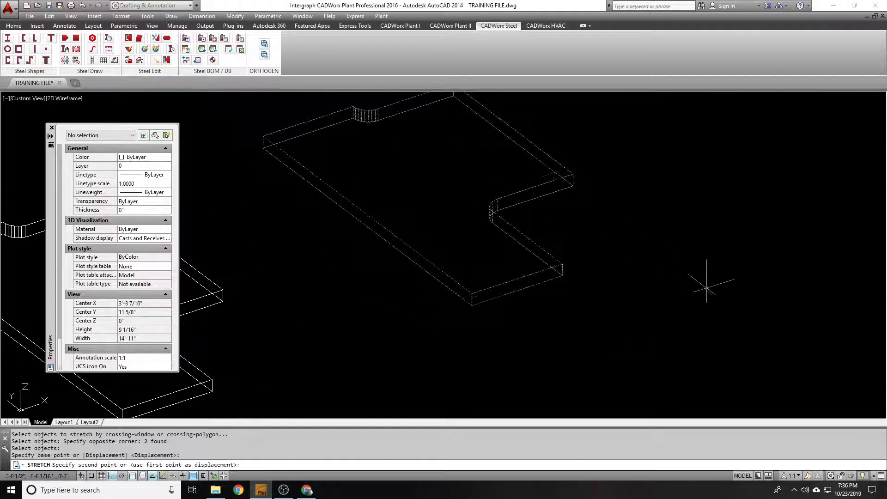
text(1)
key(Return)
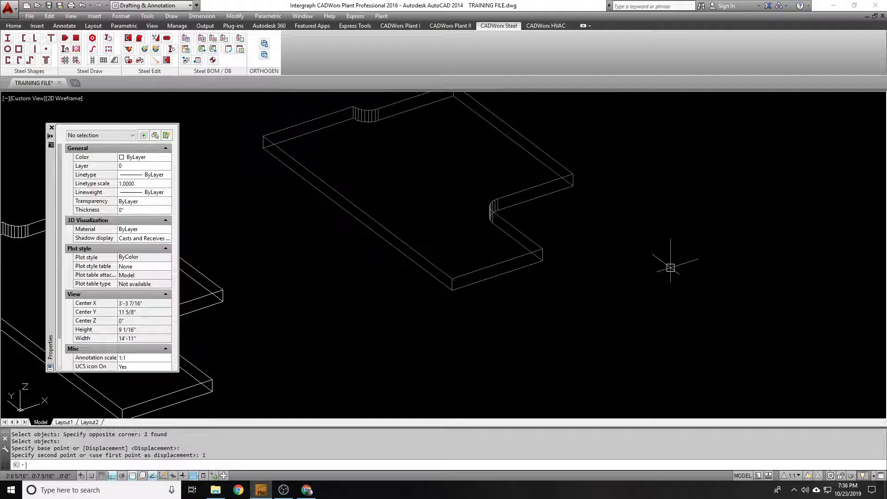
Stretch the plate end again, this time by 66
text(s)
key(Return)
click(629, 328)
click(550, 282)
key(Return)
click(732, 283)
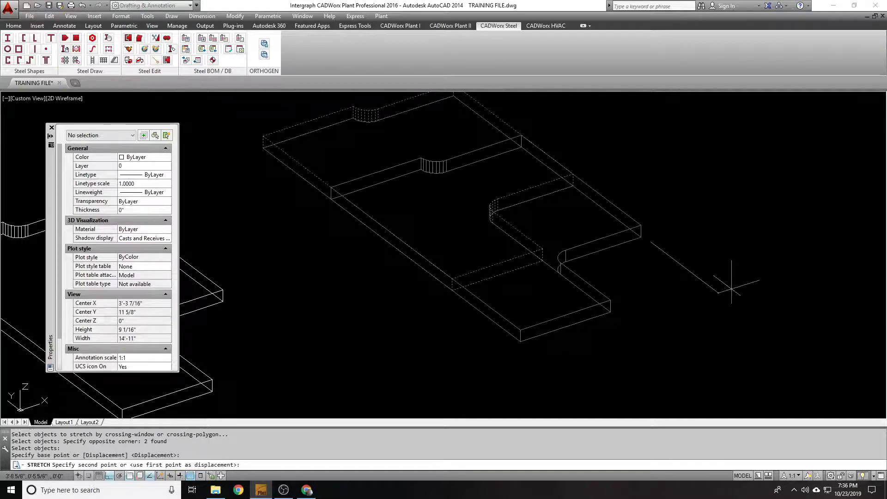
text(66)
key(Return)
scroll(640, 268, down, 5)
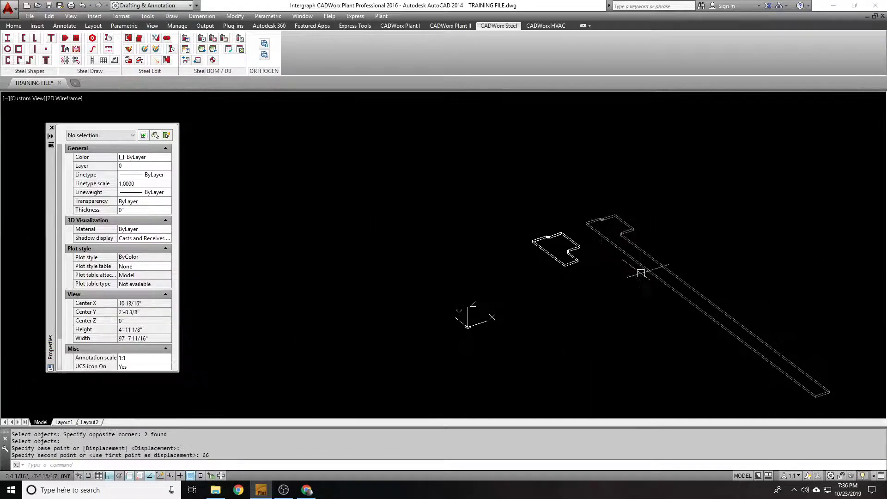
scroll(588, 251, up, 2)
Undo the last two changes, removing the overlong stretch
text(u)
key(Return)
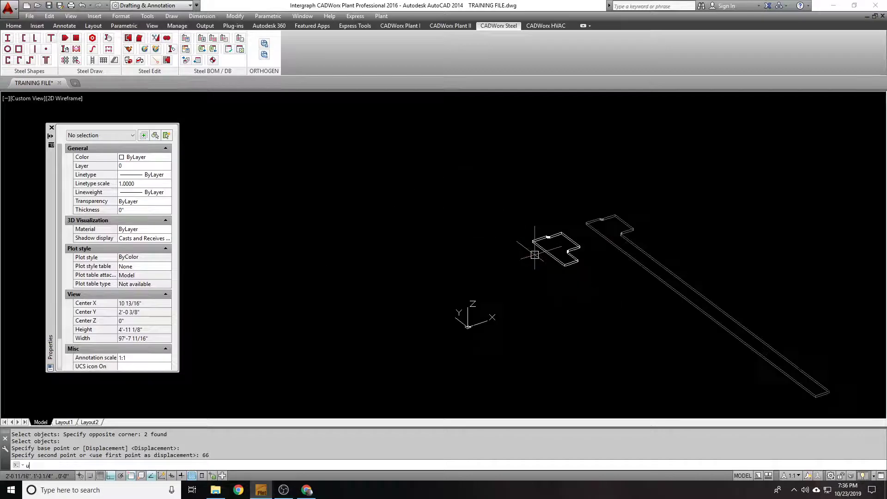
text(u)
key(Return)
Stretch the plate end by 6 instead
text(s)
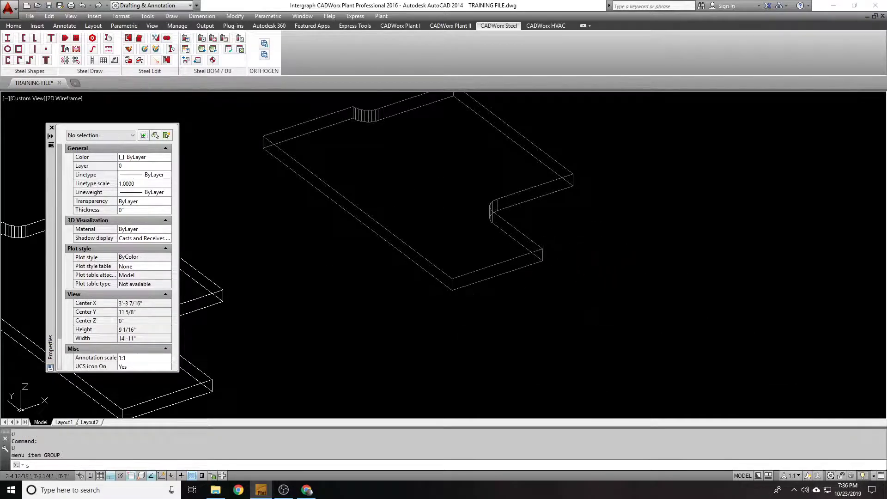
key(Return)
click(610, 303)
click(352, 232)
key(Return)
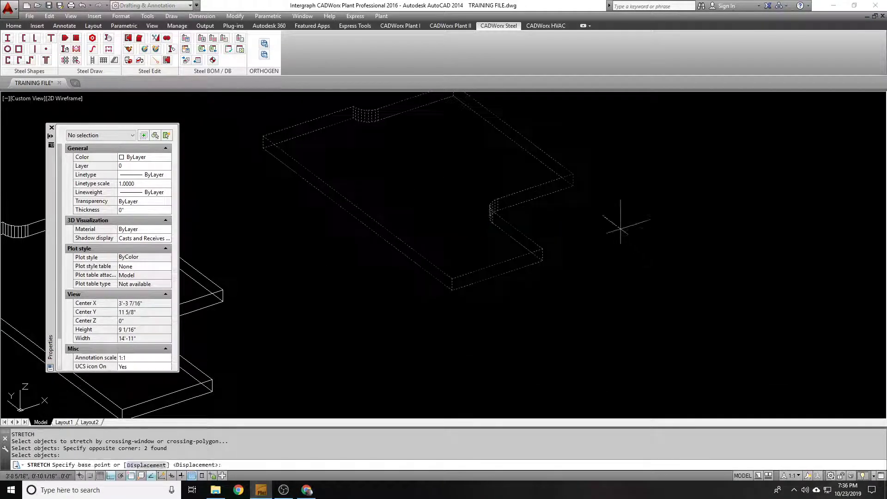
click(620, 227)
text(6)
key(Return)
click(699, 245)
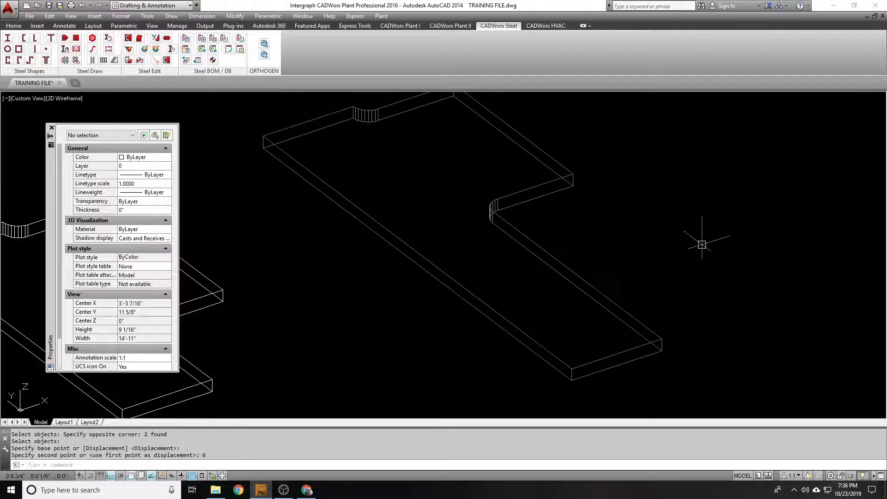
click(511, 286)
scroll(733, 194, down, 5)
scroll(521, 238, up, 4)
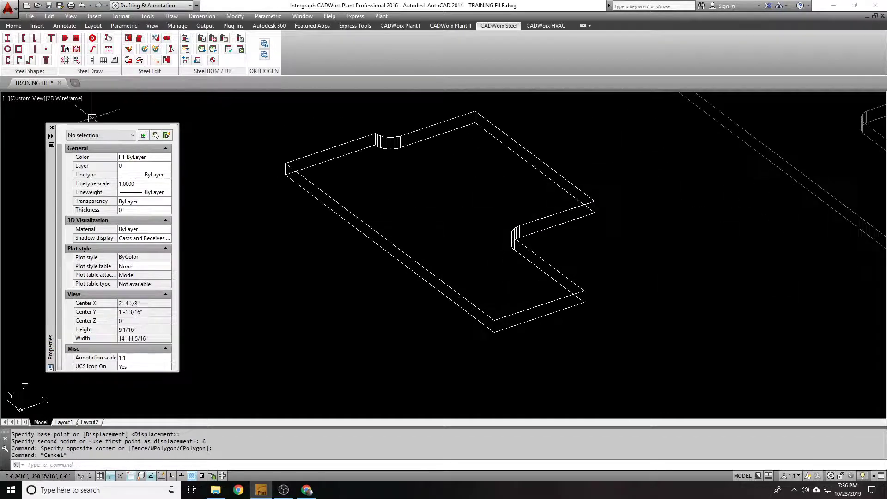
key(Escape)
click(51, 128)
scroll(451, 218, up, 2)
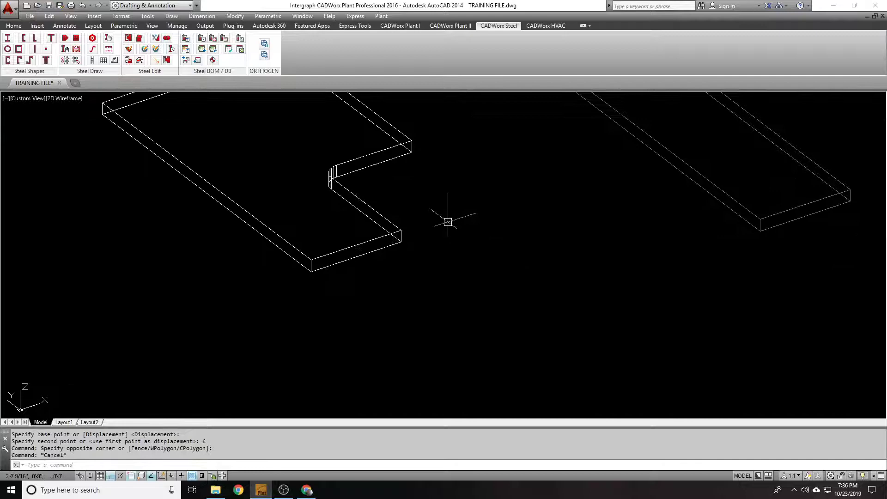
scroll(485, 253, down, 2)
key(Escape)
click(485, 254)
click(389, 218)
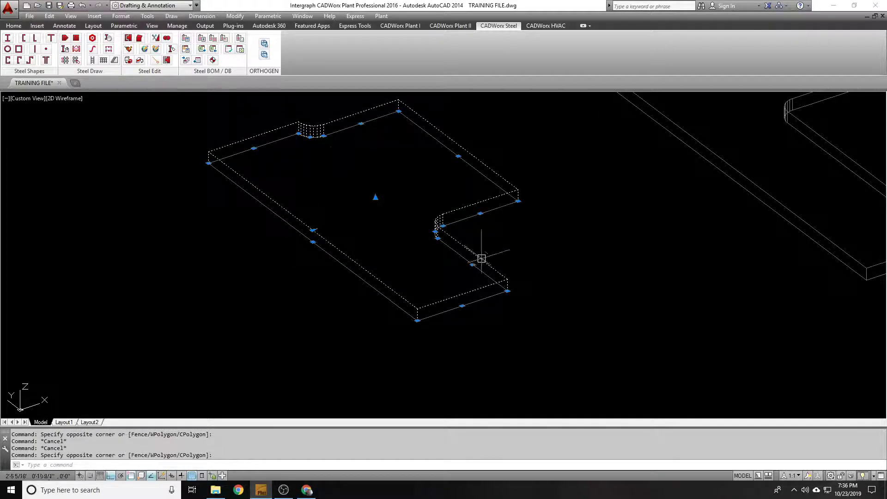
click(462, 306)
key(Escape)
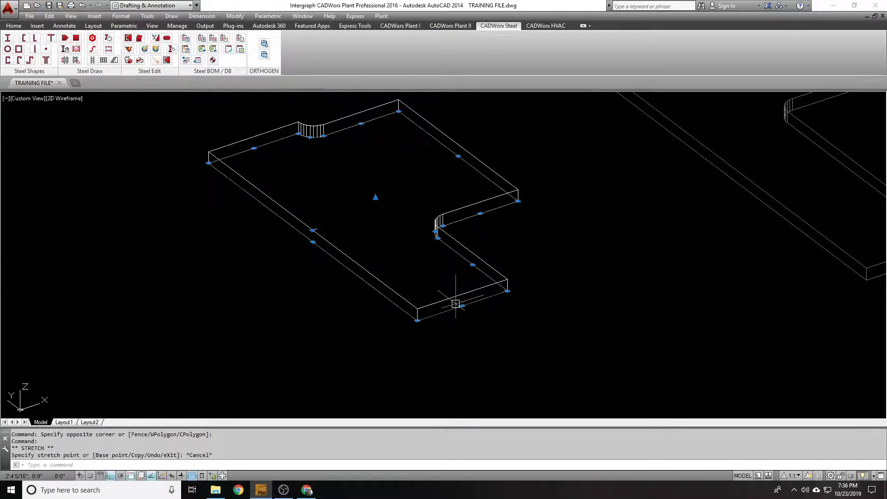
click(462, 305)
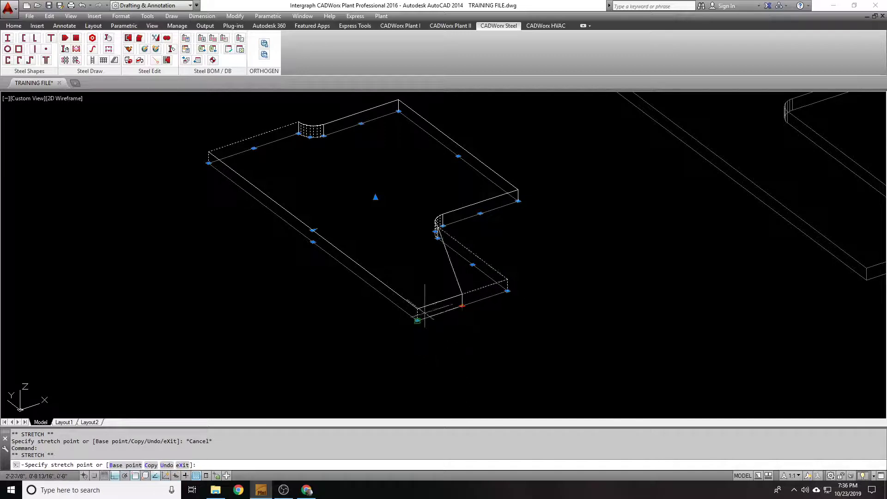
key(Escape)
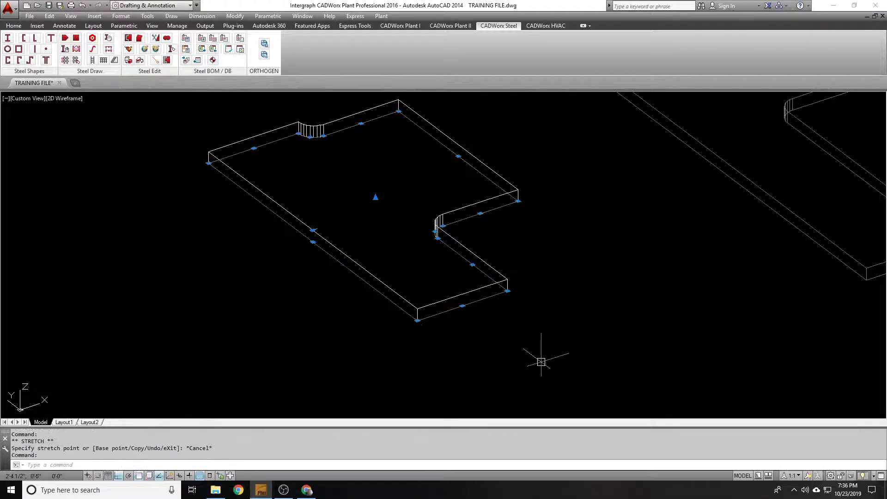
click(417, 319)
key(Escape)
click(254, 149)
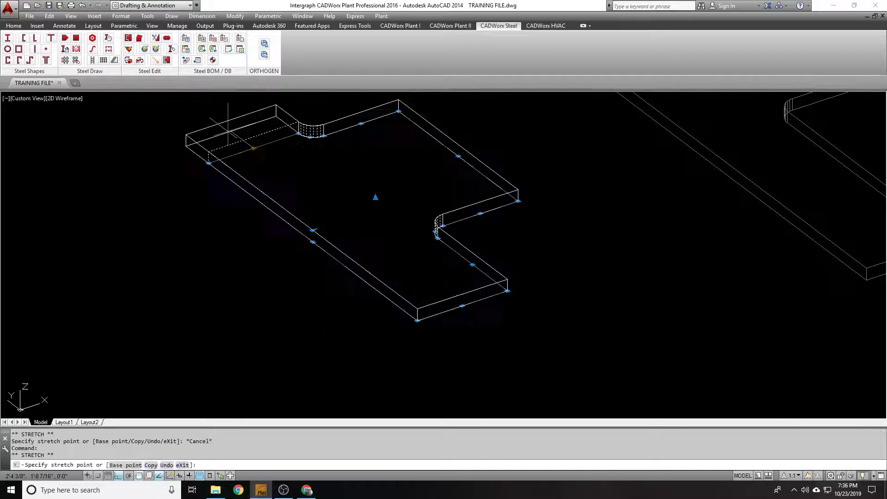
middle_drag(203, 113, 352, 208)
click(336, 181)
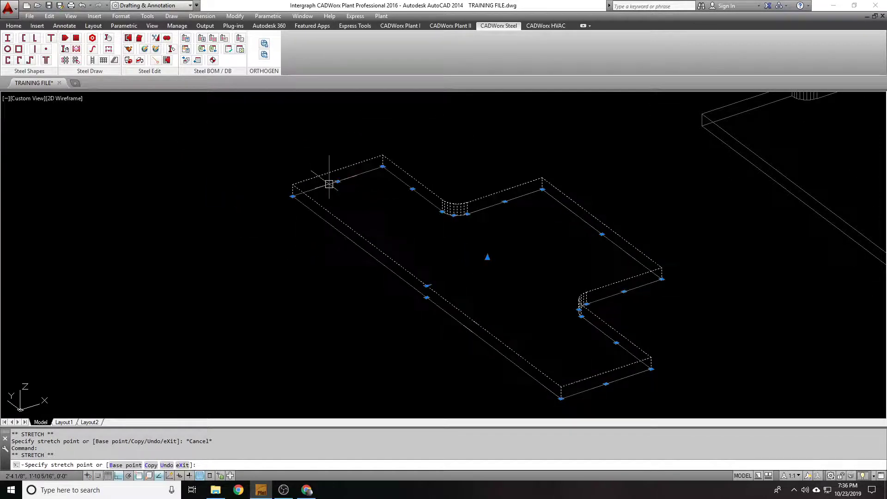
text(u)
key(Return)
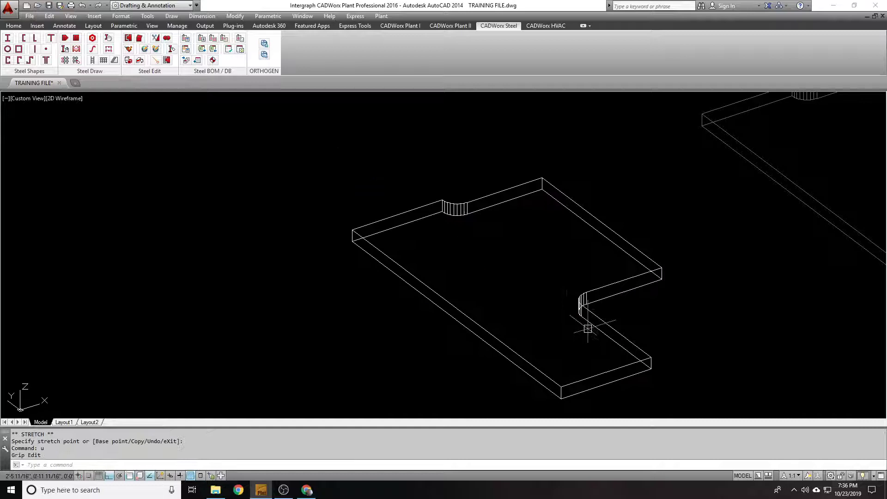
middle_drag(588, 328, 384, 208)
click(241, 204)
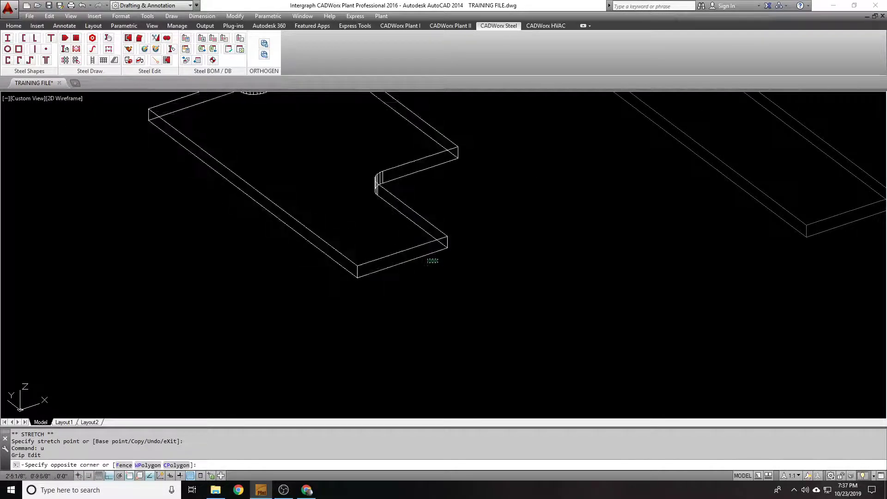
click(431, 254)
click(401, 263)
key(Escape)
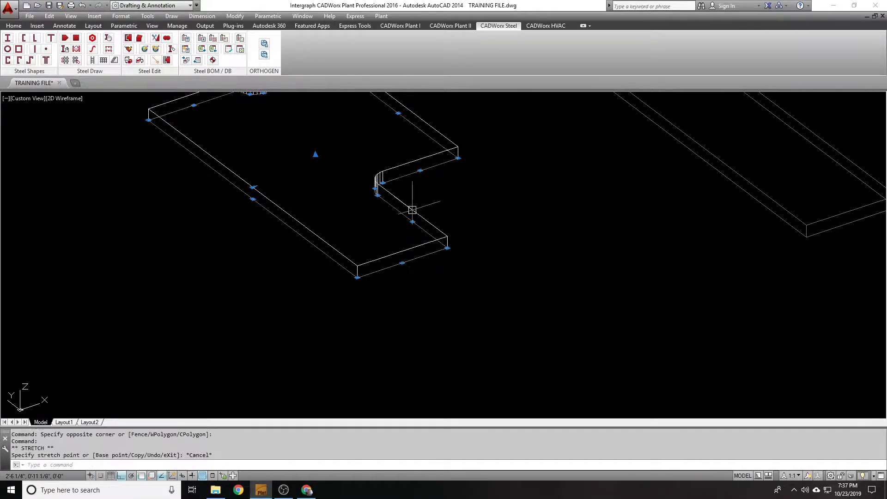
click(412, 221)
key(Escape)
key(Escape)
scroll(586, 172, down, 5)
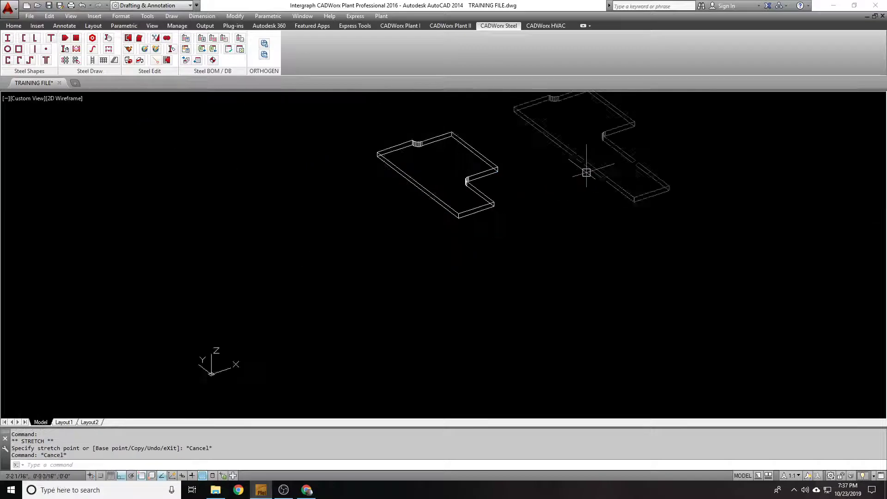
middle_drag(586, 172, 370, 277)
scroll(370, 277, up, 3)
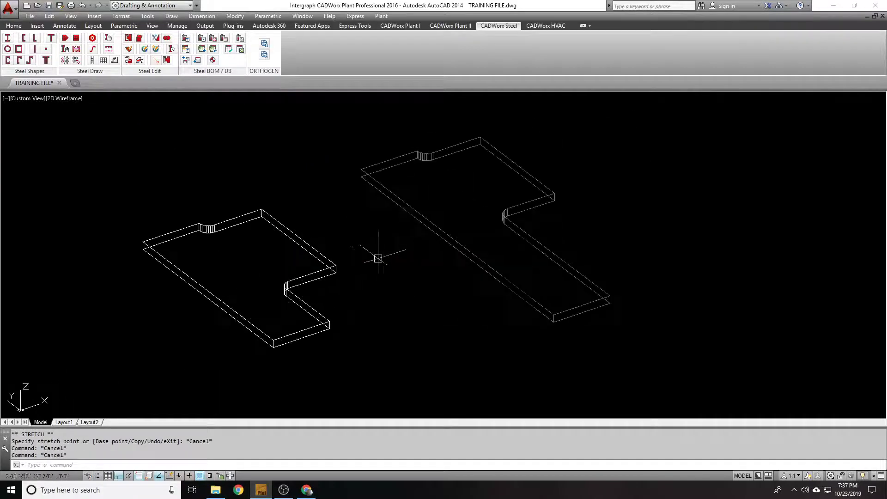
Inspect each plate, confirming the right one is PL-3/8, then crossing-window both plates
click(531, 202)
key(Escape)
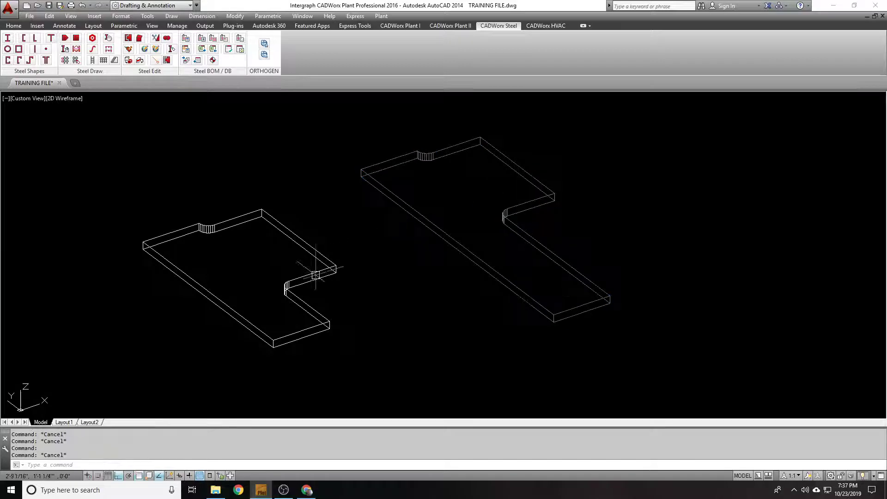
click(323, 258)
key(Escape)
scroll(422, 216, down, 1)
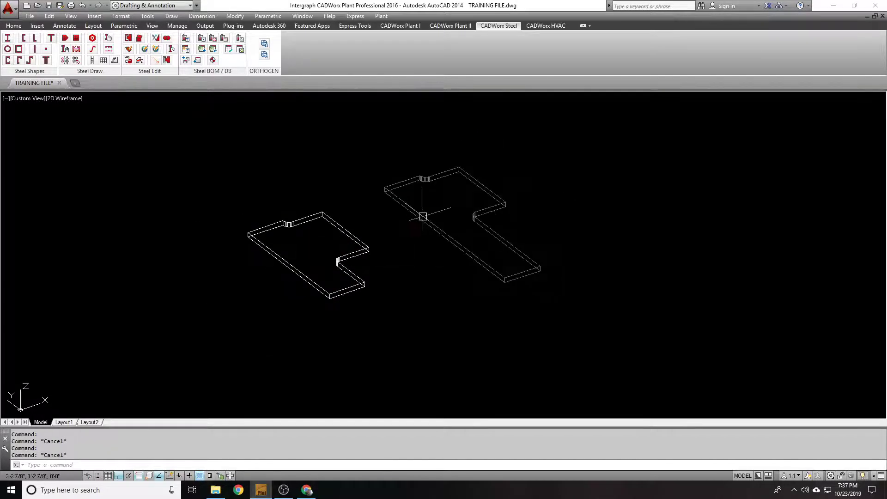
mouse_move(422, 215)
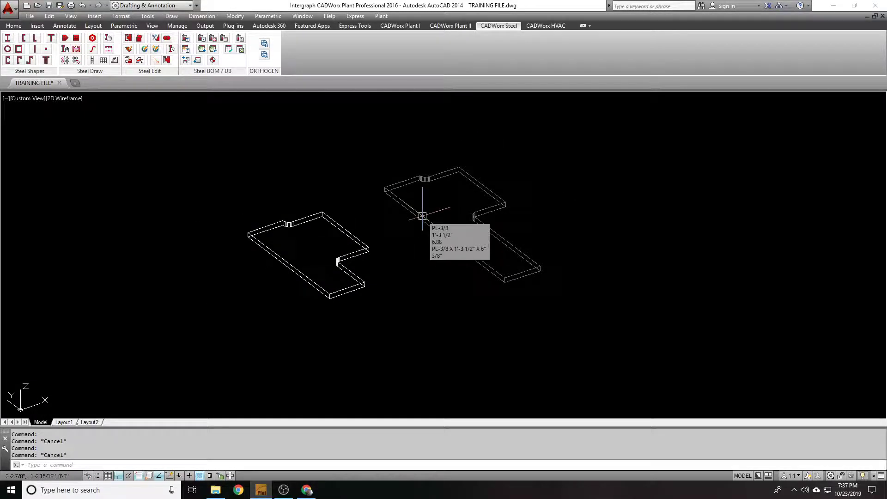
click(403, 202)
key(Escape)
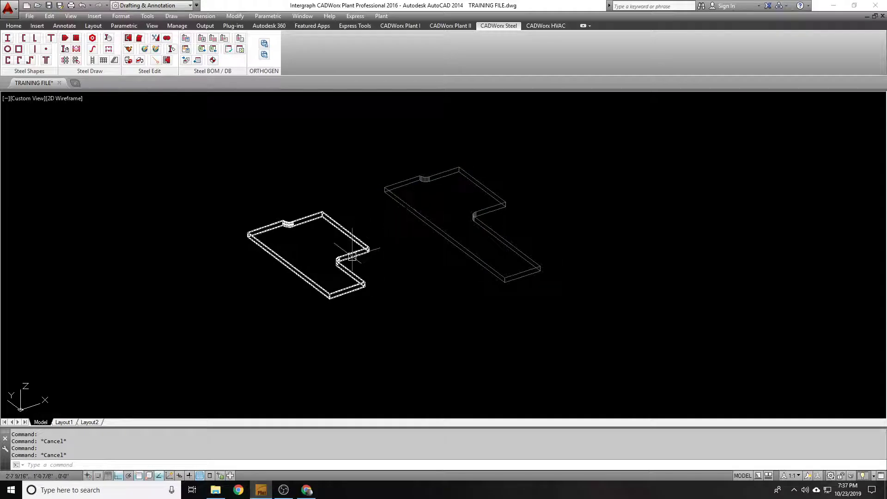
click(422, 223)
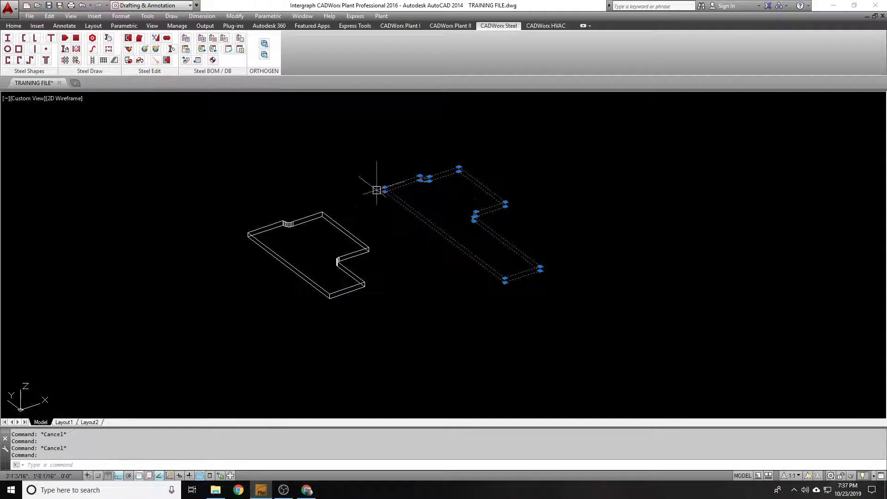
key(Escape)
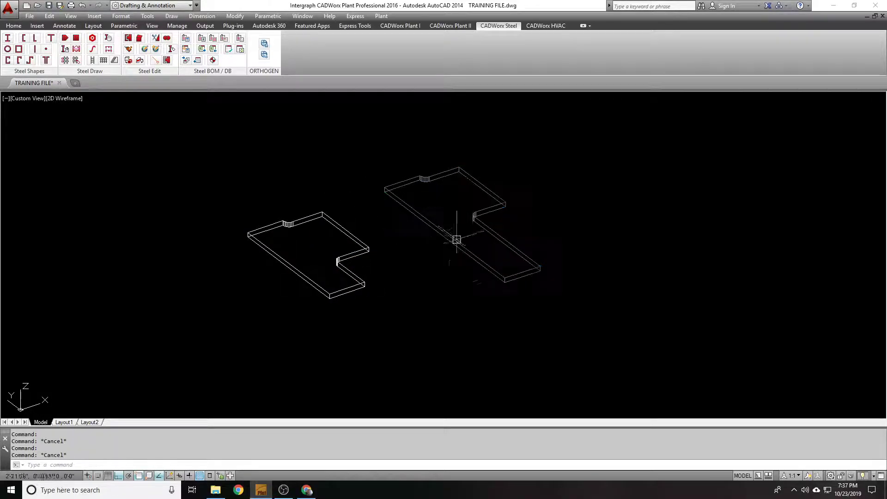
click(528, 313)
click(297, 162)
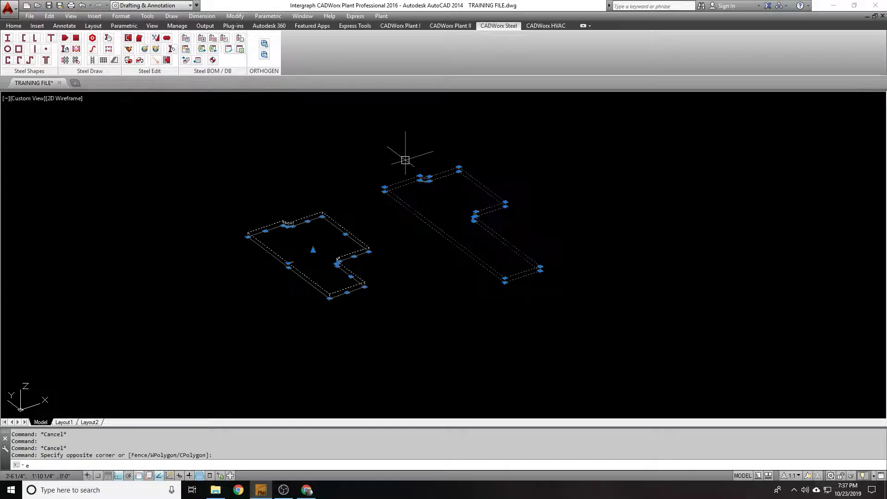
Erase both selected plates with E
scroll(410, 153, down, 5)
text(e)
key(Return)
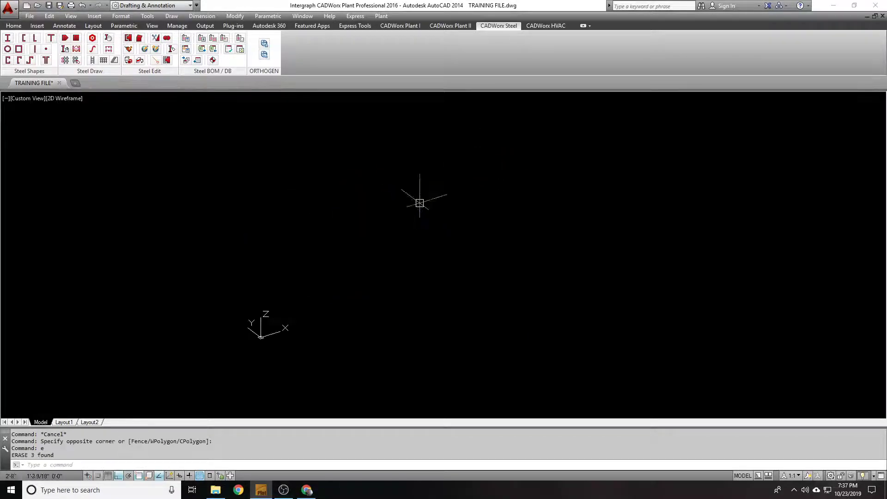
Start a CADWorx Steel Base Plate and choose the PL-3/4 member
click(76, 39)
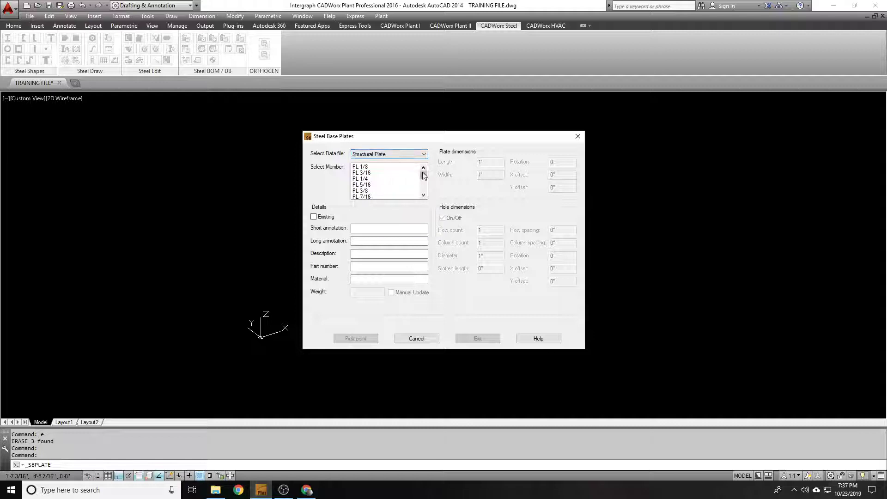
scroll(397, 180, down, 1)
scroll(382, 187, down, 1)
click(383, 190)
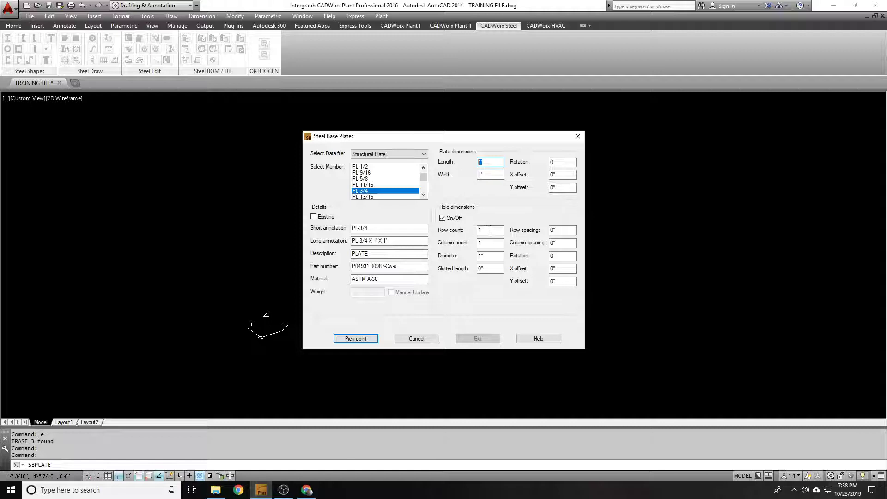
Enable bolt holes with a 2 × 2 pattern of 1" holes at 9" row and column spacing
click(553, 163)
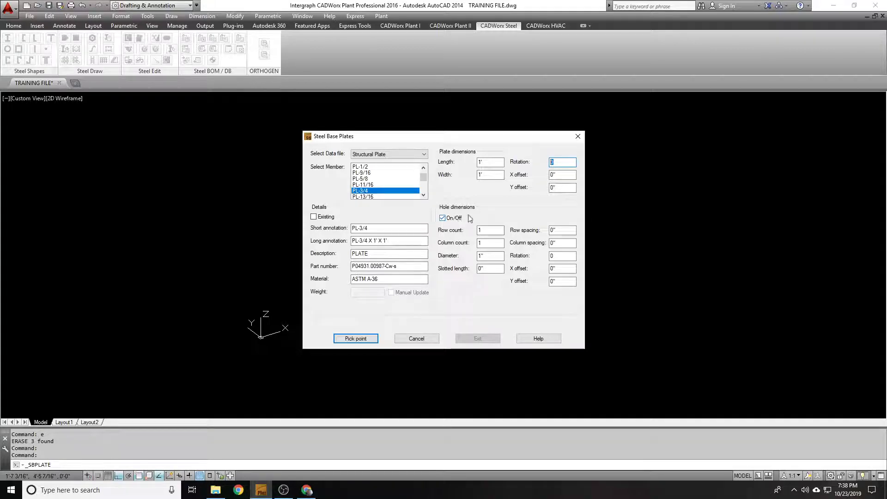
click(454, 218)
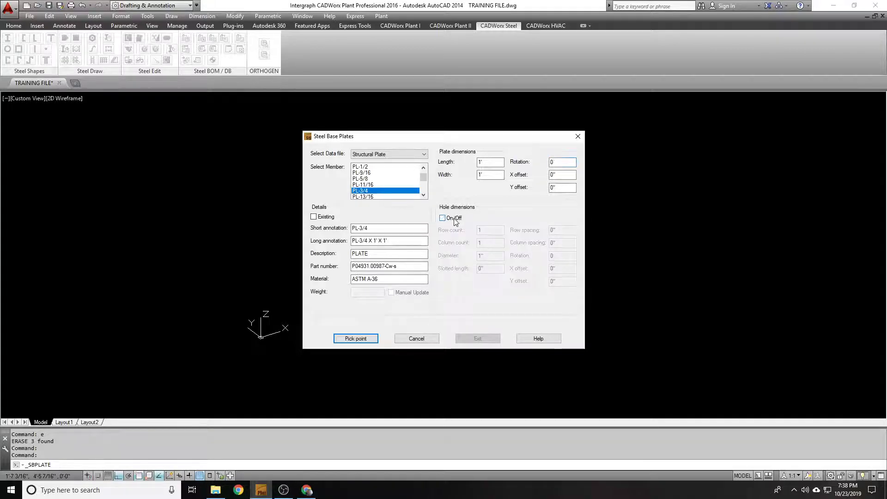
click(454, 220)
key(Tab)
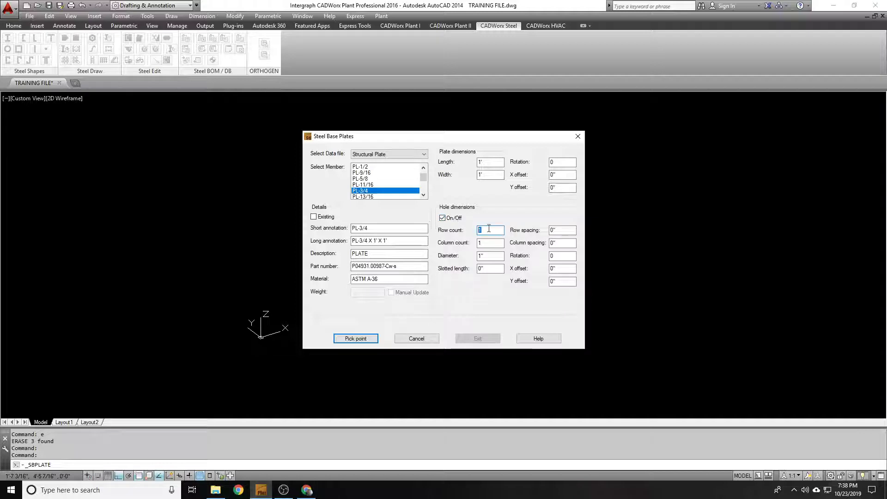
text(2)
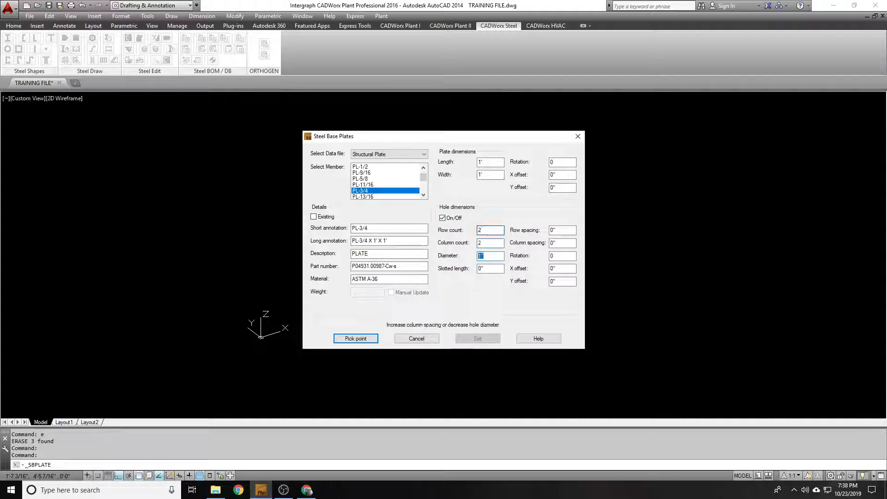
key(Tab)
key(Tab)
key(Tab)
text(9)
key(Tab)
text(9)
key(Tab)
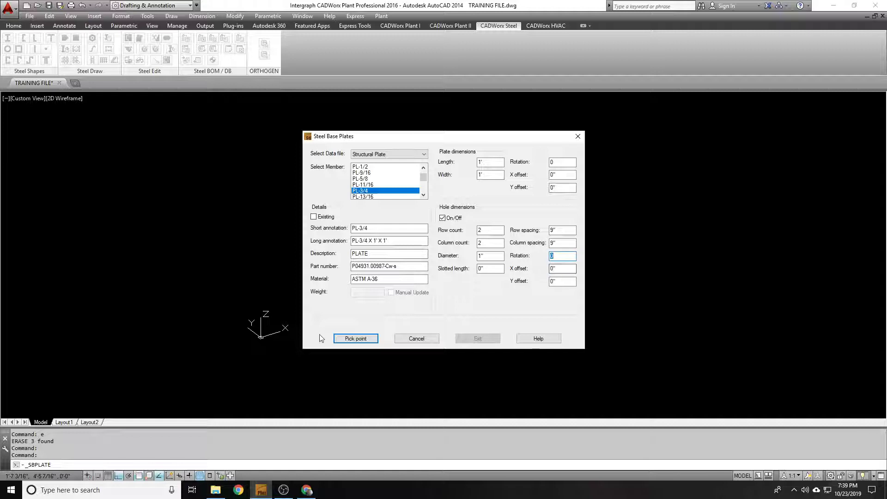
Place the base plate by picking its centre point in the drawing
click(349, 339)
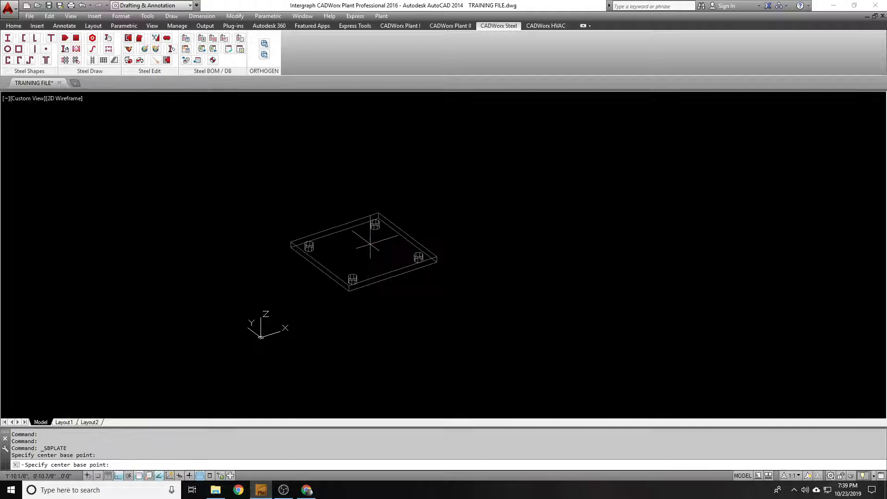
click(370, 245)
scroll(333, 205, up, 2)
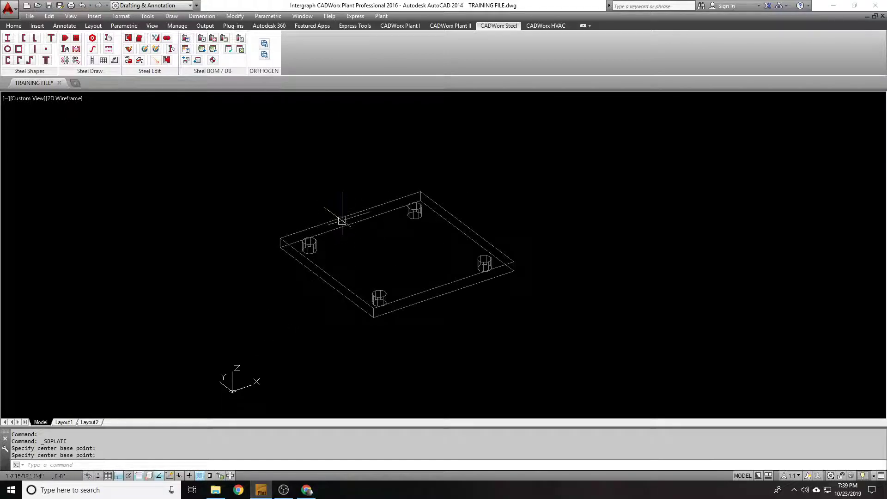
Open the plate's Component Edit data and move the dialog aside
double_click(341, 220)
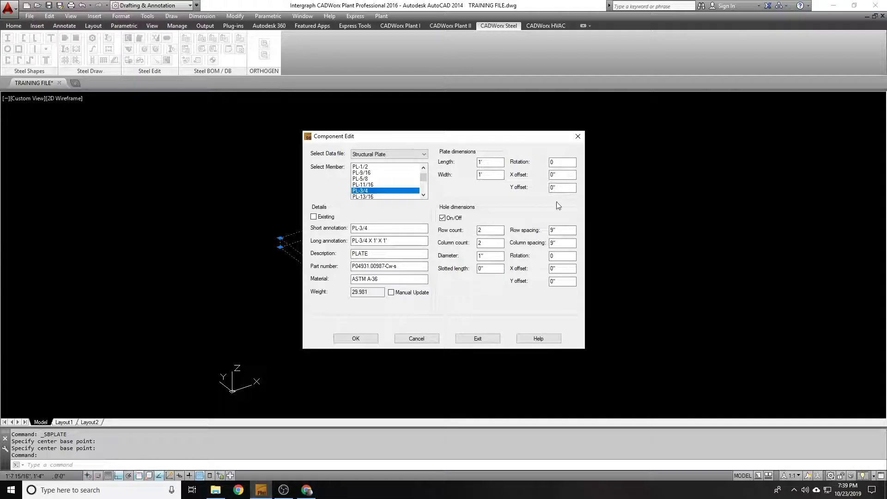
drag(510, 136, 671, 128)
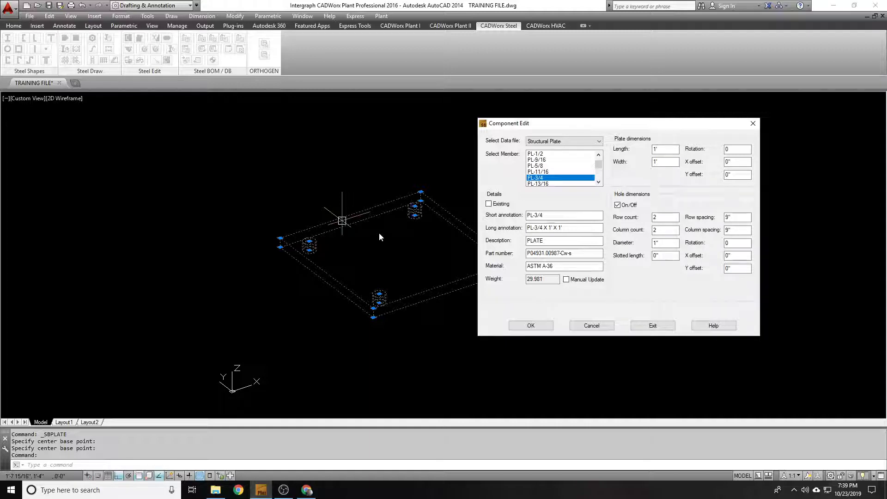
click(742, 217)
click(663, 163)
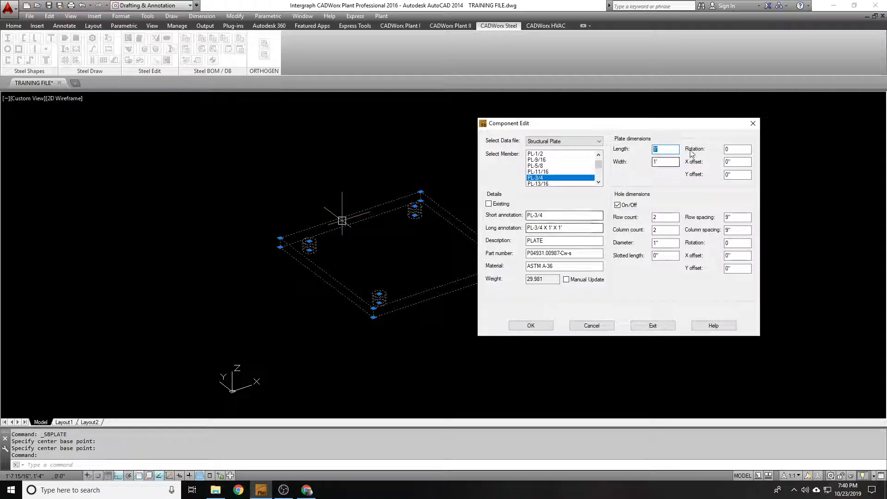
Set the plate width to 8" and row and column hole spacing to 5"
click(653, 161)
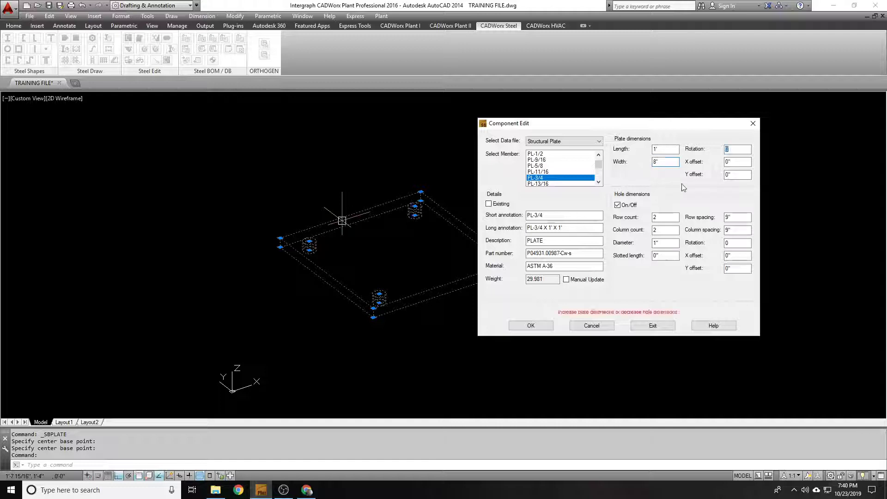
key(Tab)
click(665, 162)
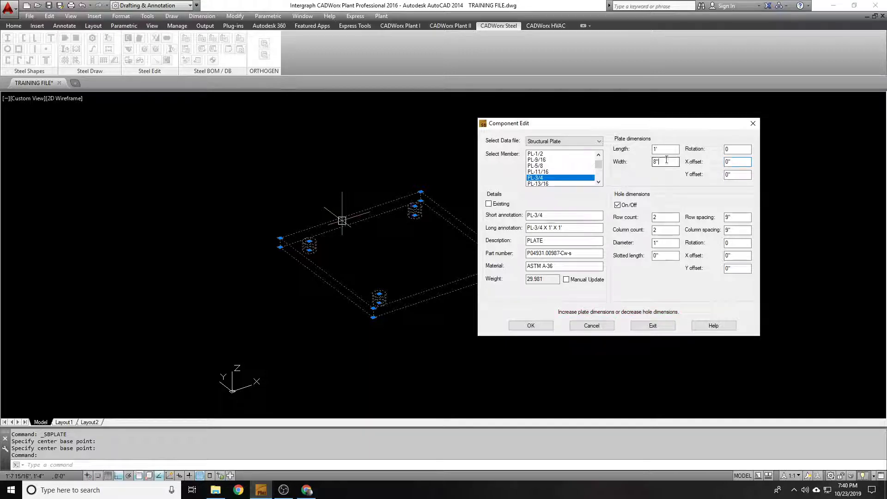
click(734, 230)
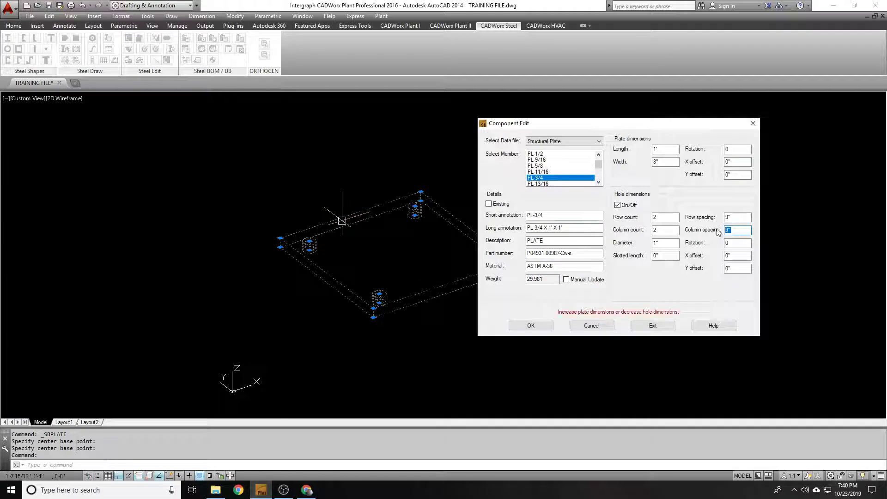
click(730, 217)
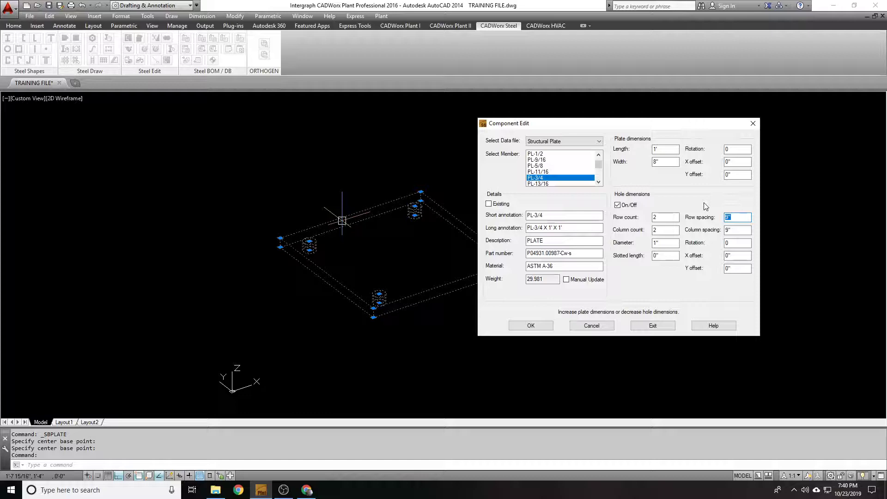
text(5)
key(Tab)
text(5)
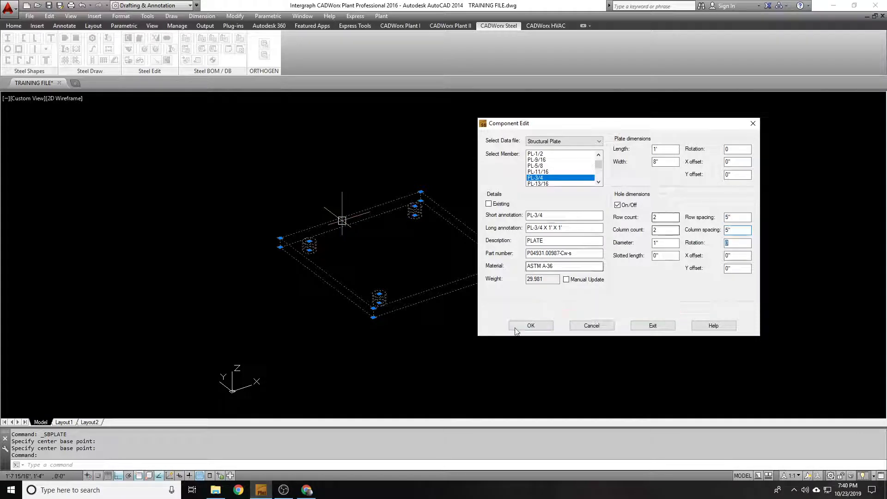
click(531, 325)
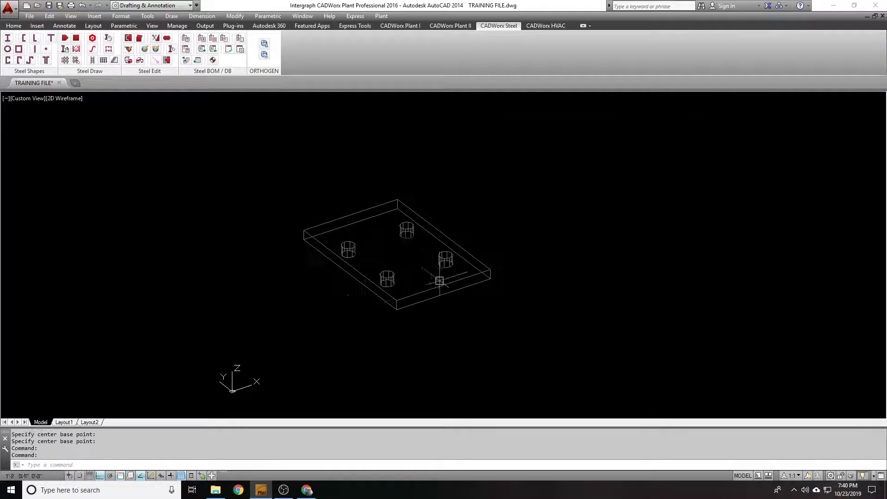
Reopen the plate and change the hole spacing to 4"
double_click(394, 200)
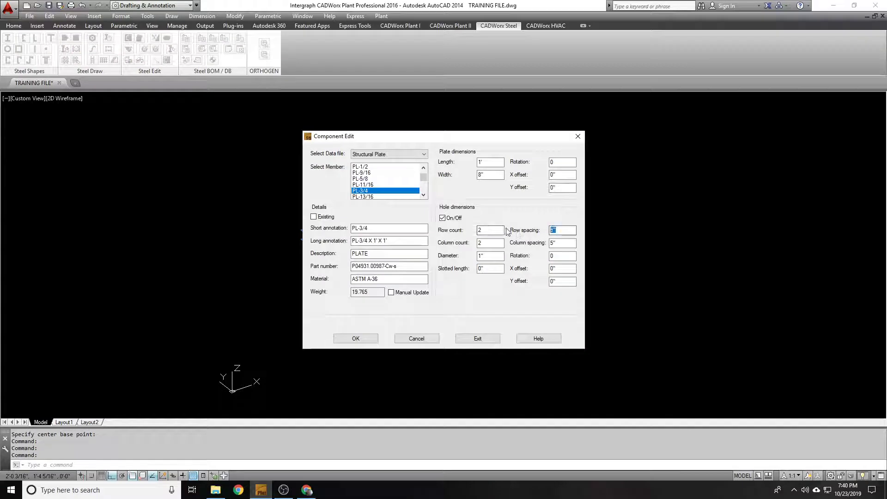
text(4)
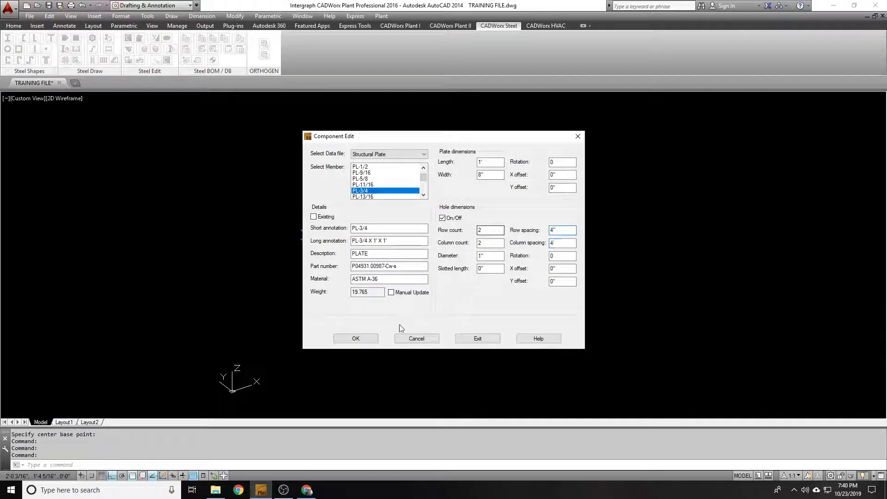
click(368, 338)
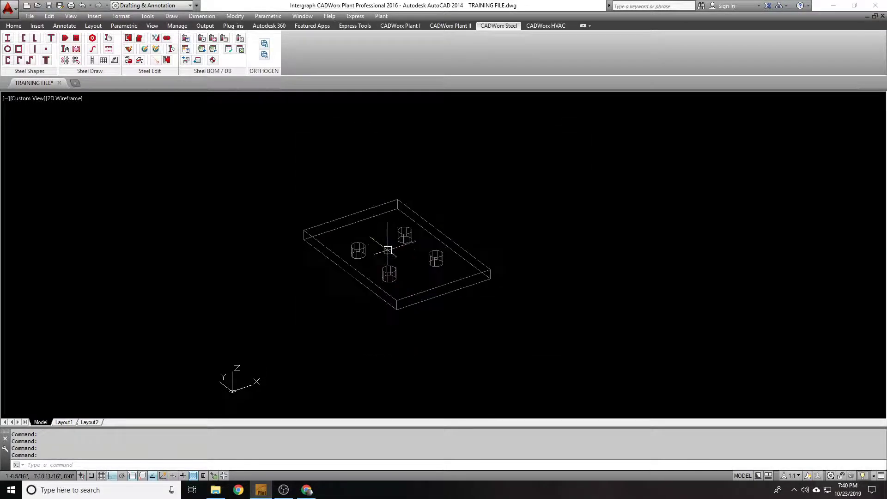
Set the plate's Hole dimensions Y offset to -1 in Component Edit
scroll(352, 245, up, 1)
scroll(353, 231, down, 1)
shift+middle_drag(353, 232, 394, 246)
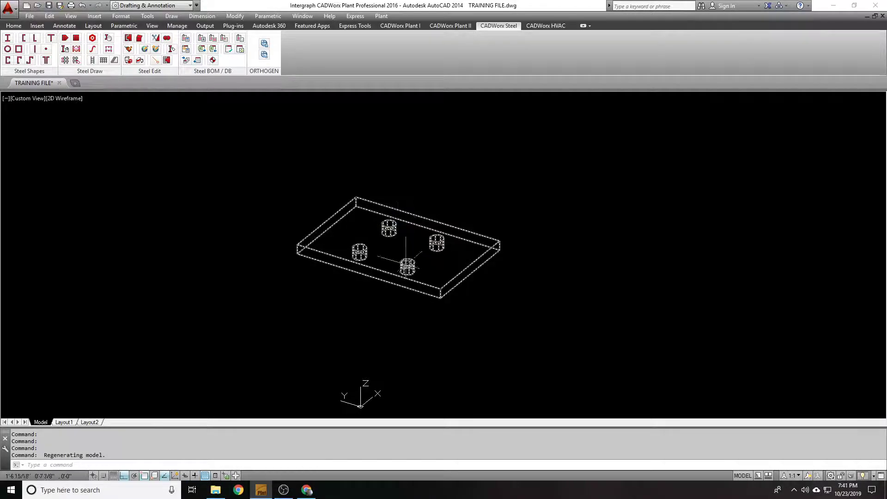
double_click(407, 263)
drag(493, 135, 656, 126)
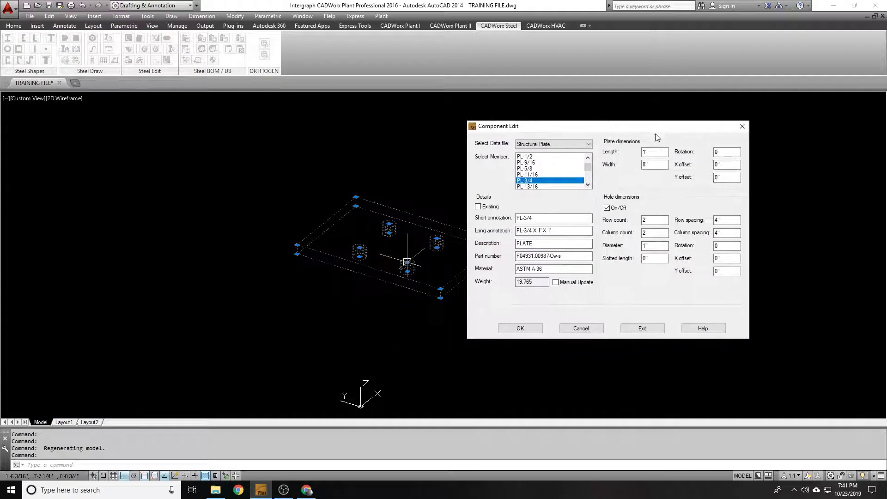
drag(725, 271, 695, 271)
text(-1)
click(527, 329)
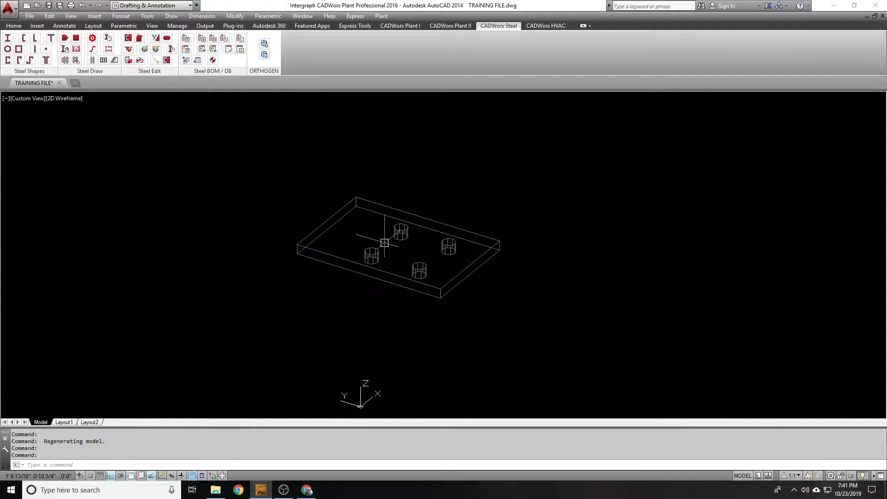
Zoom in to inspect the shifted hole pattern
scroll(420, 262, up, 3)
scroll(368, 249, up, 1)
scroll(564, 232, down, 4)
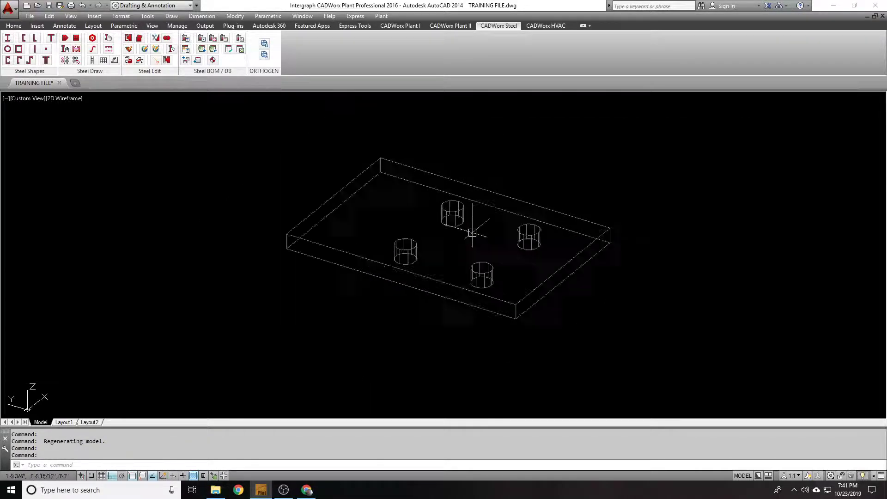
scroll(626, 242, up, 1)
scroll(374, 245, up, 2)
scroll(416, 277, up, 1)
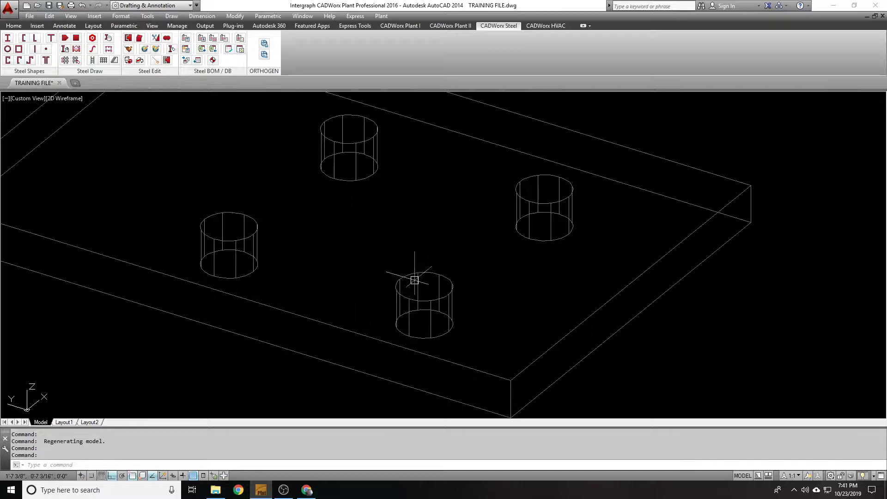
scroll(437, 271, down, 1)
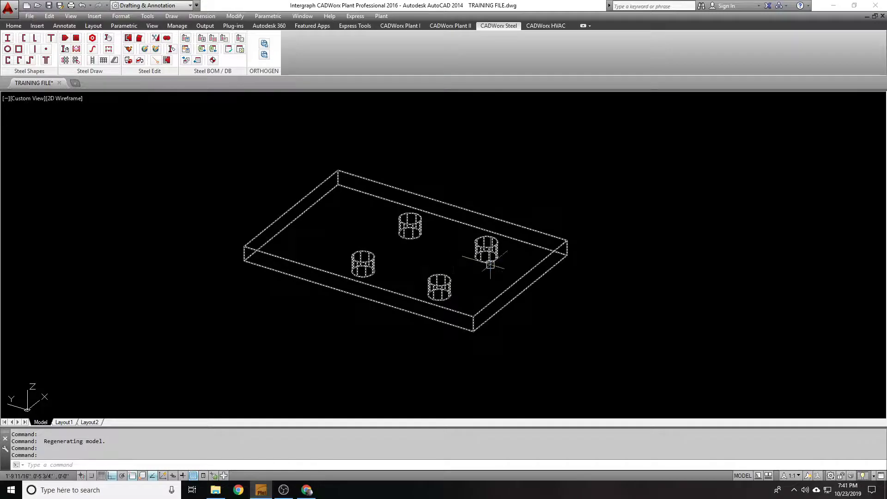
scroll(476, 224, up, 6)
scroll(476, 210, down, 2)
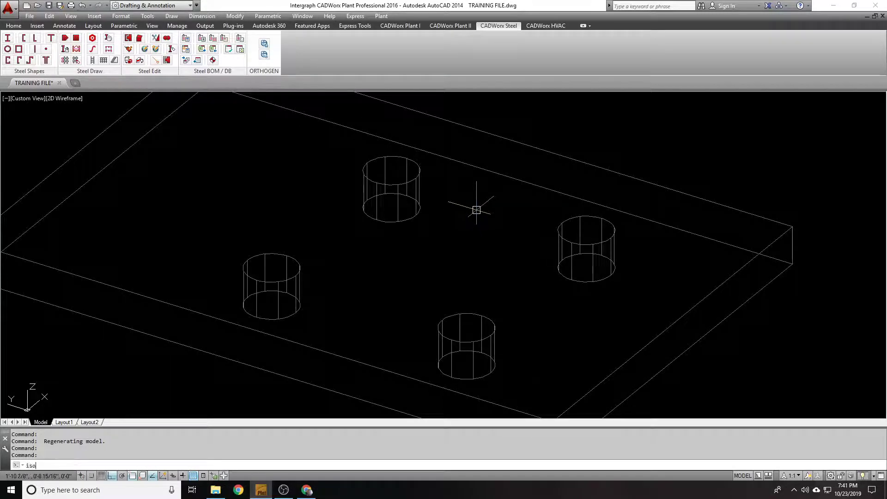
Set ISOLINES to 0 and regenerate the display
key(BackSpace)
key(BackSpace)
key(BackSpace)
text(ISOLI)
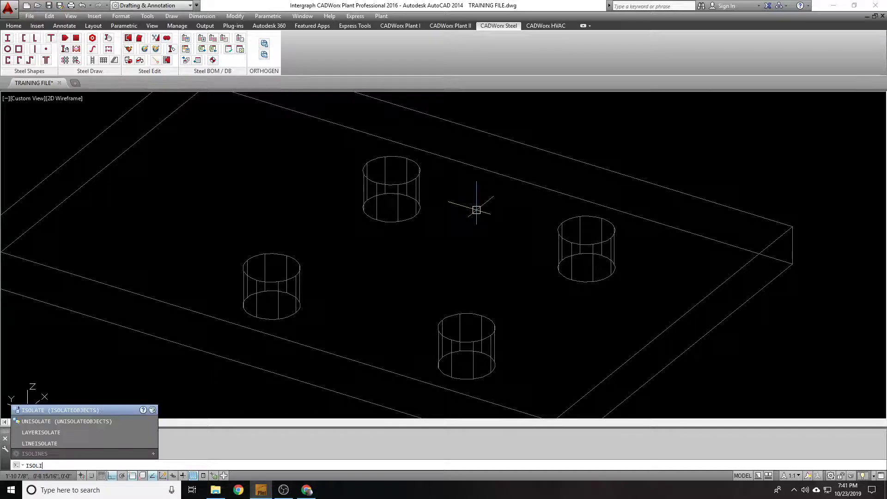
text(NES)
key(Return)
key(Return)
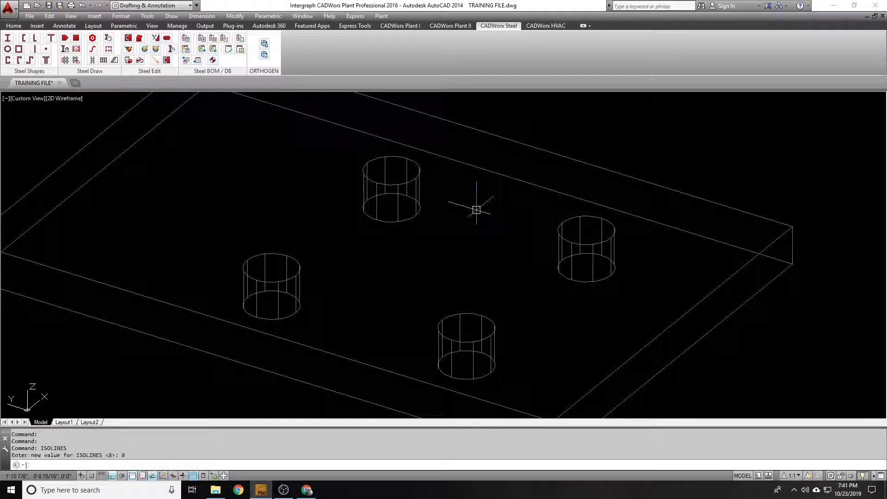
text(RE)
key(Return)
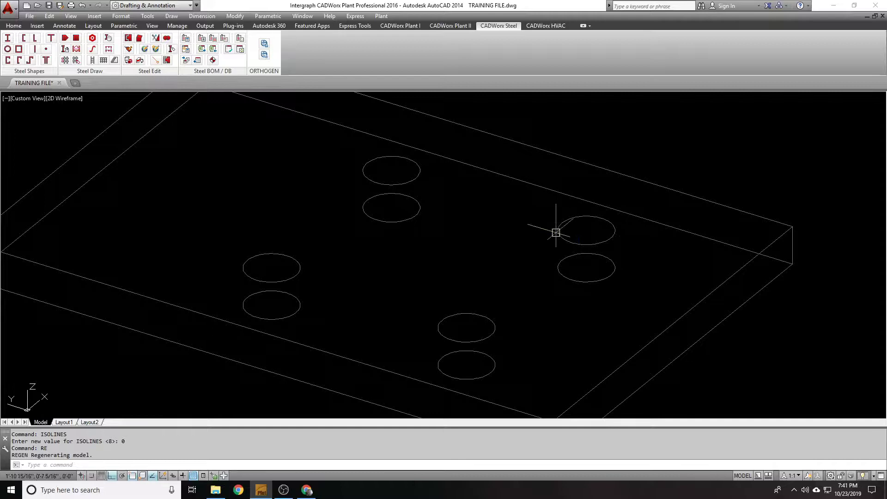
Set DISPSILH to 1 and regenerate to show silhouette edges
mouse_move(562, 232)
text(DI)
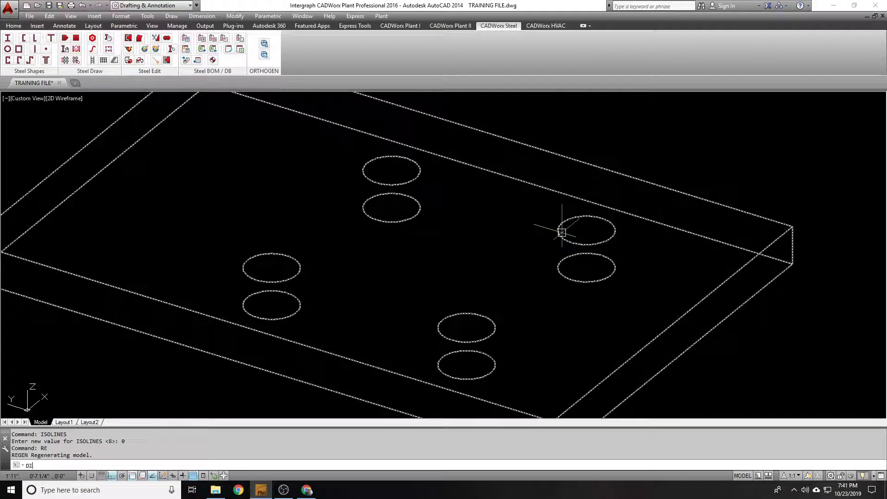
text(SPSILH)
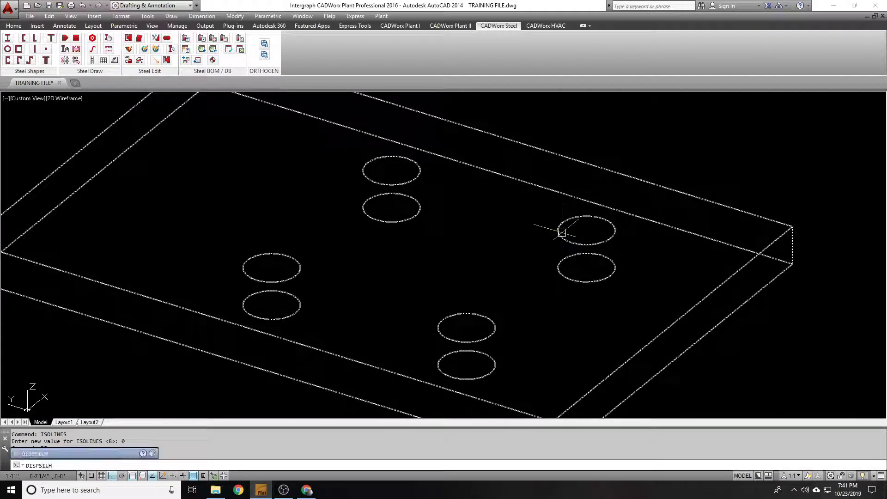
key(Return)
text(1)
key(Return)
text(RE)
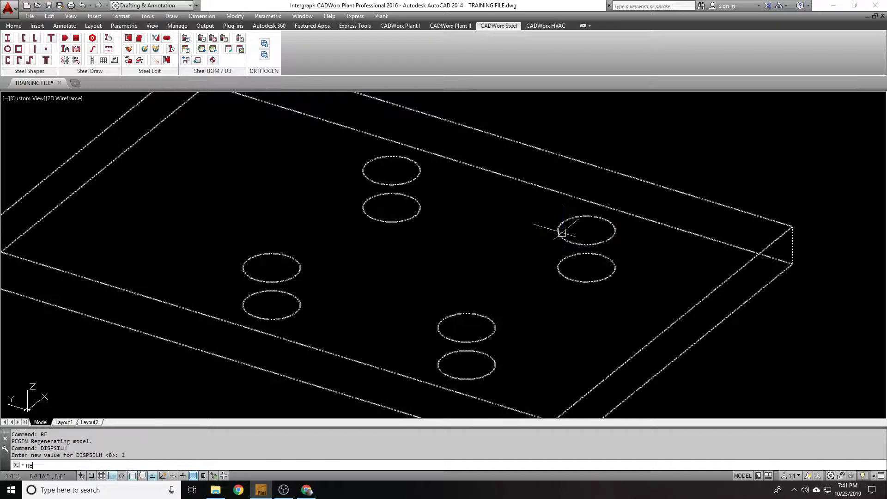
key(Return)
Set the end plate's bolt hole X offset to 0" in Component Edit
scroll(242, 237, down, 3)
scroll(241, 237, down, 2)
middle_drag(241, 237, 286, 229)
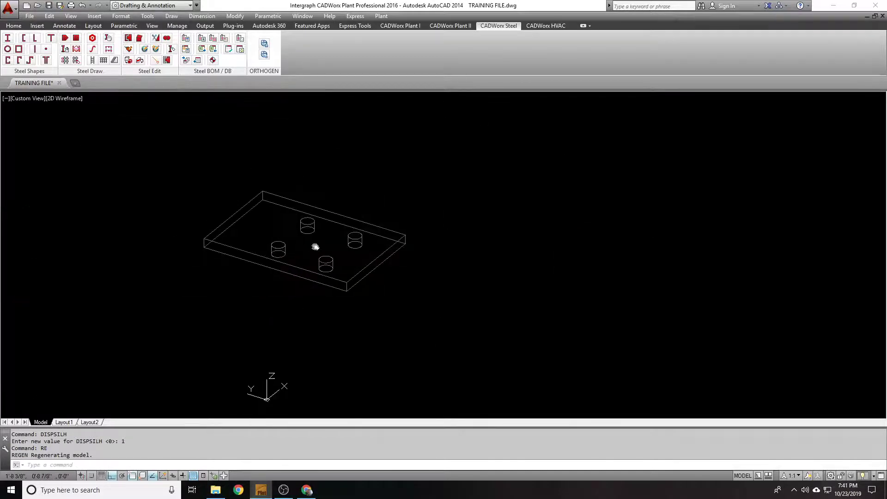
scroll(306, 222, up, 2)
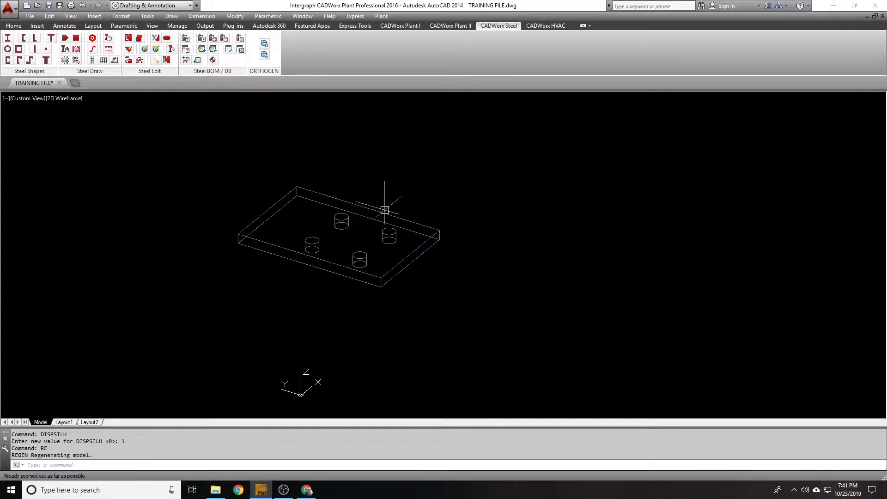
double_click(382, 203)
click(564, 267)
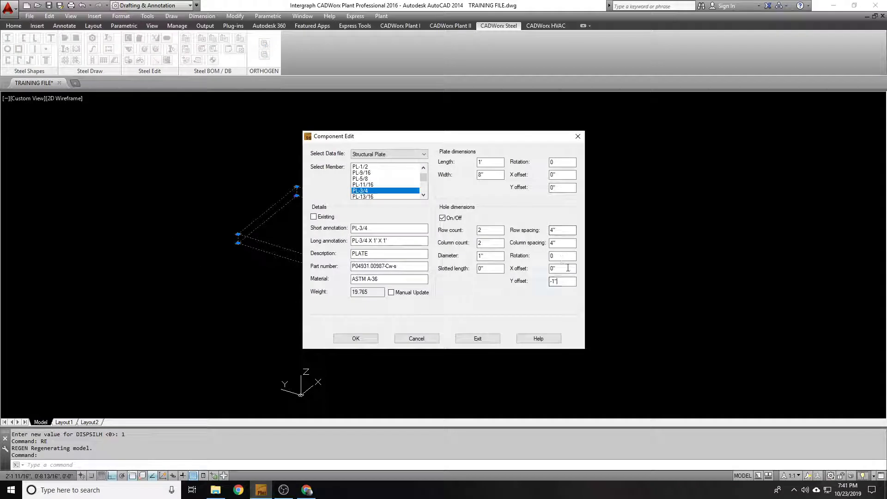
click(567, 268)
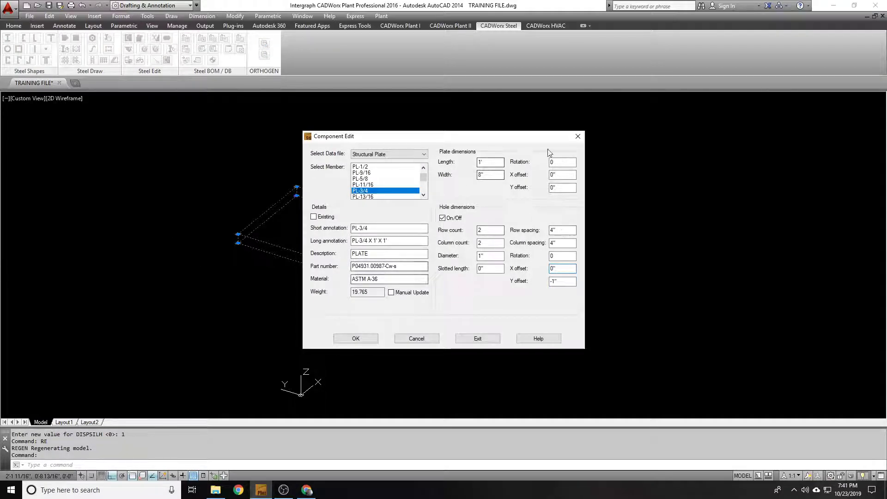
click(577, 136)
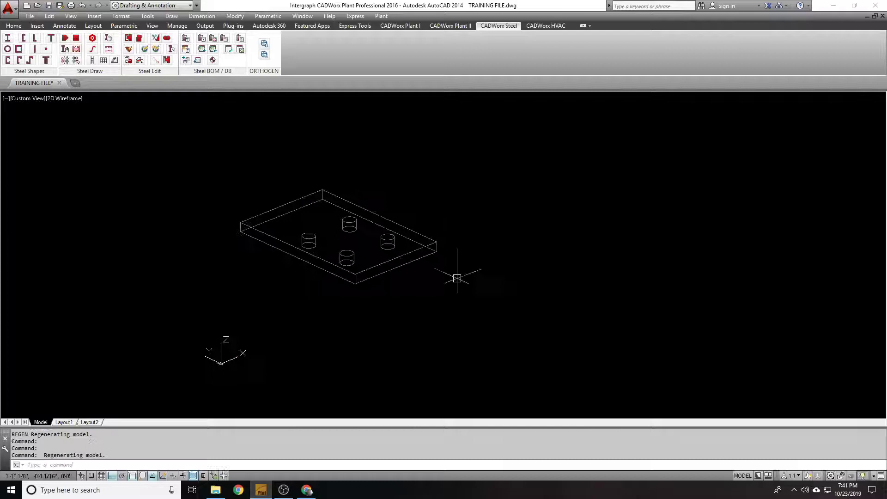
Start the Erase command to delete the plate
scroll(456, 278, down, 2)
text(E)
key(Return)
Delete the end plate, then try a W6X16 wide-flange member and cancel it
click(426, 254)
key(Return)
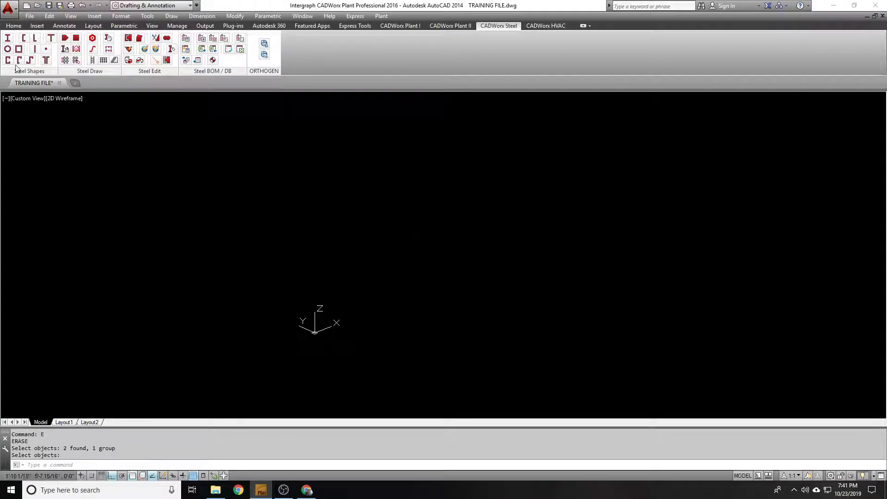
click(7, 37)
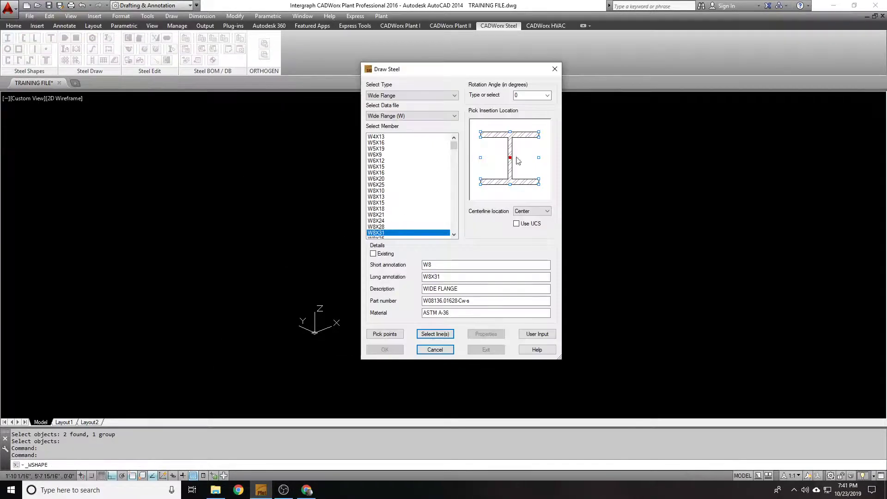
click(391, 173)
click(393, 168)
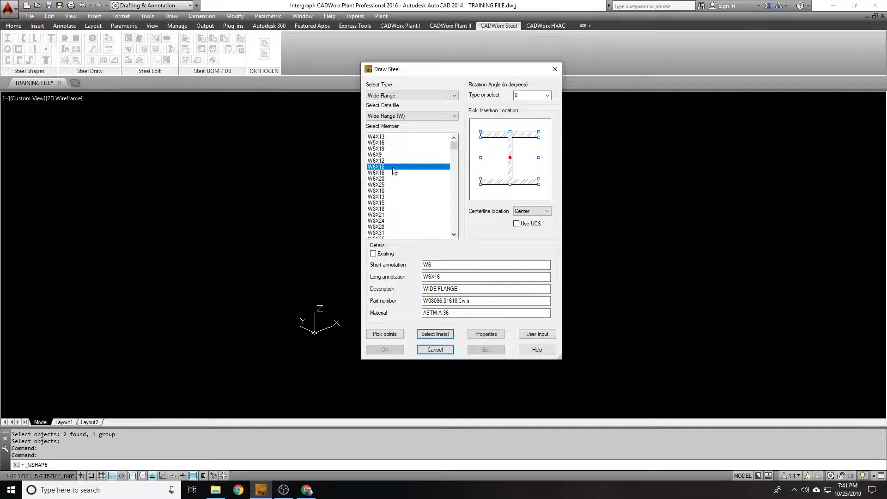
key(Escape)
Draw a vertical line with the L command
text(L)
key(Return)
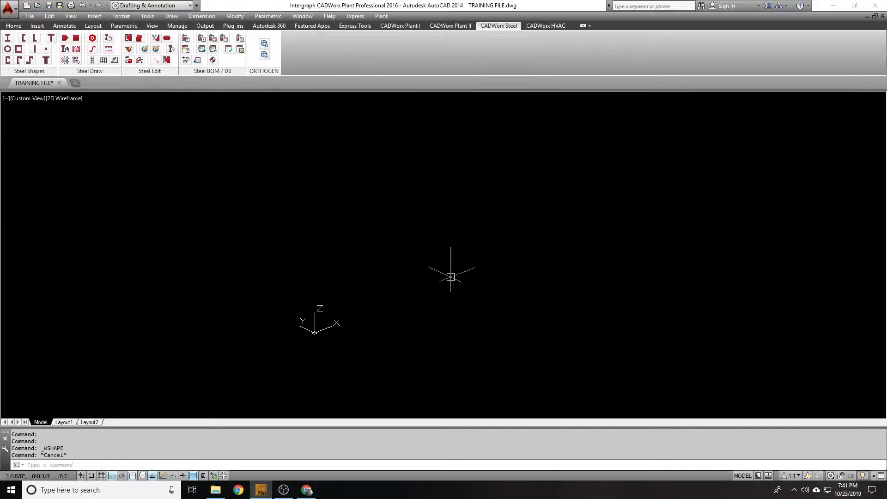
click(382, 267)
click(383, 119)
key(Return)
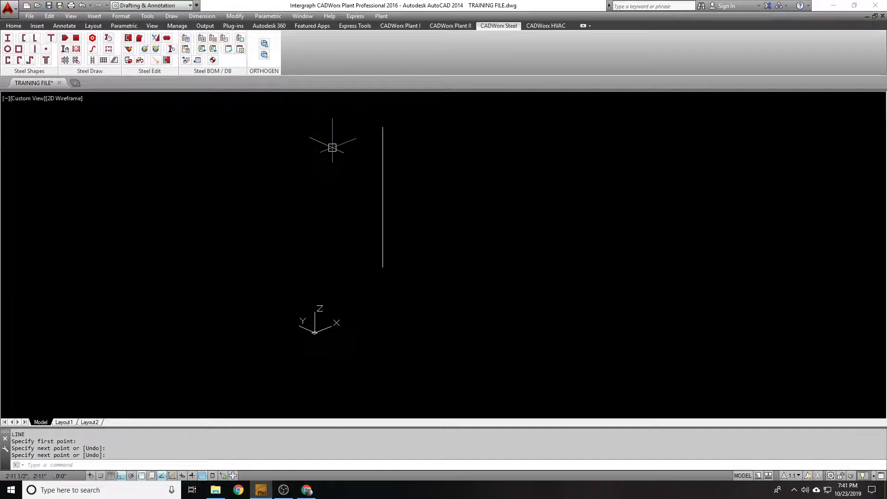
Build a W8X31 wide-flange column along the vertical line
click(8, 37)
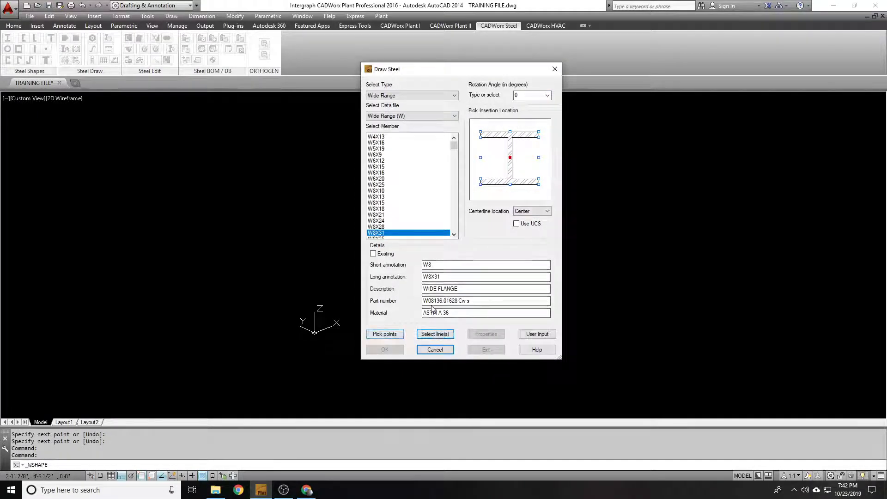
click(434, 334)
drag(444, 204, 284, 162)
key(Return)
shift+middle_drag(455, 175, 429, 177)
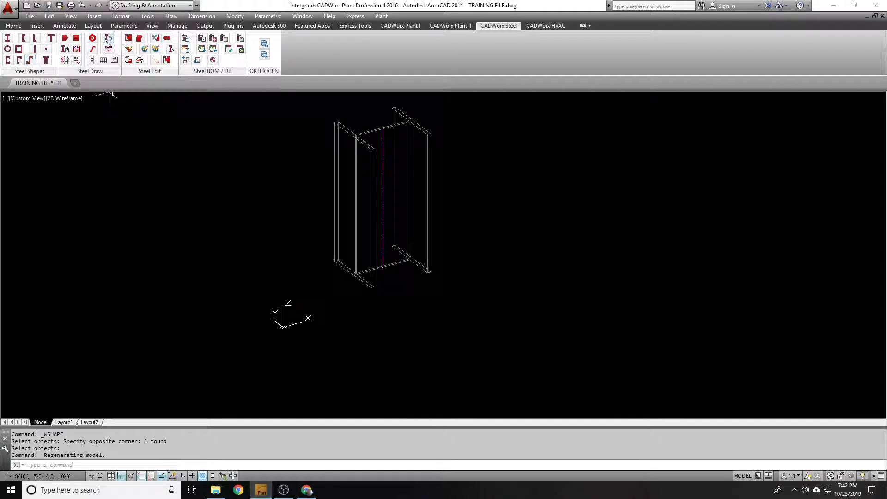
click(76, 39)
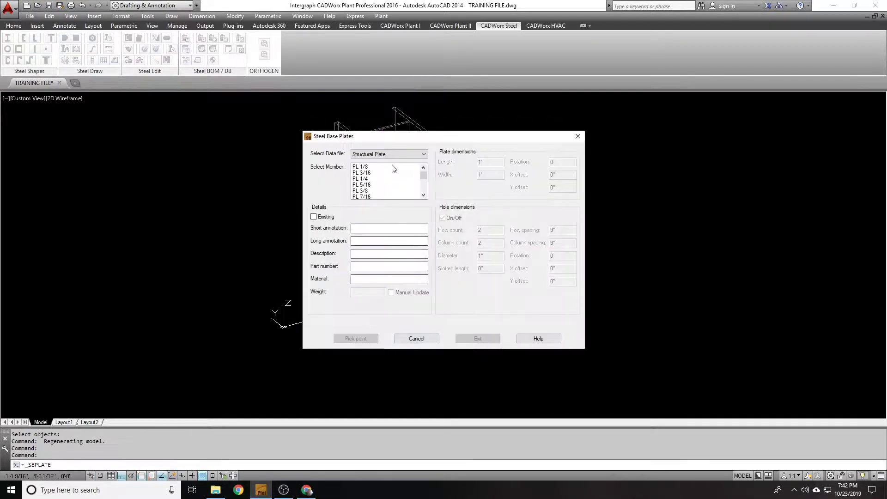
Select the PL-3/4 base plate, review its width, bolt columns and hole diameter, and start placing it
scroll(386, 175, down, 1)
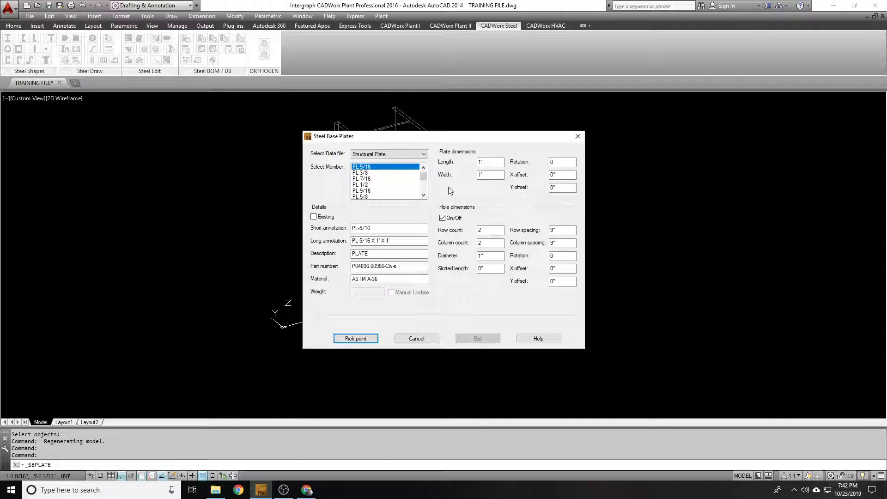
click(386, 184)
scroll(386, 184, down, 1)
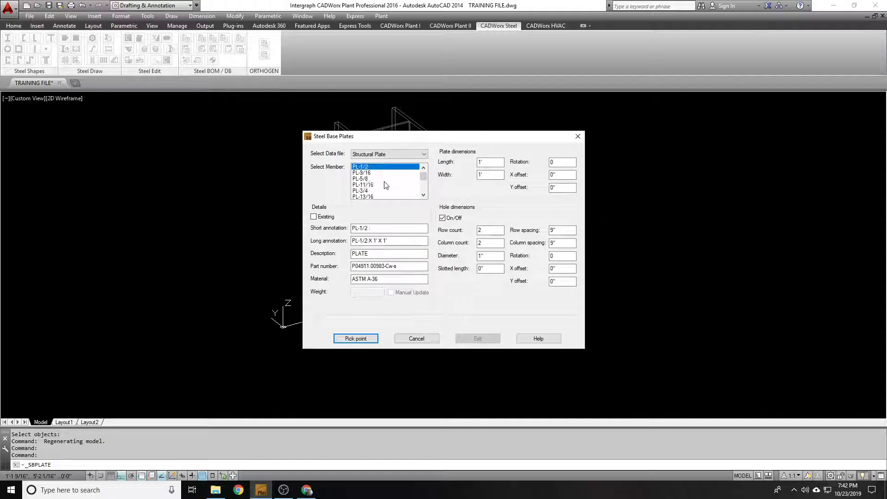
click(375, 190)
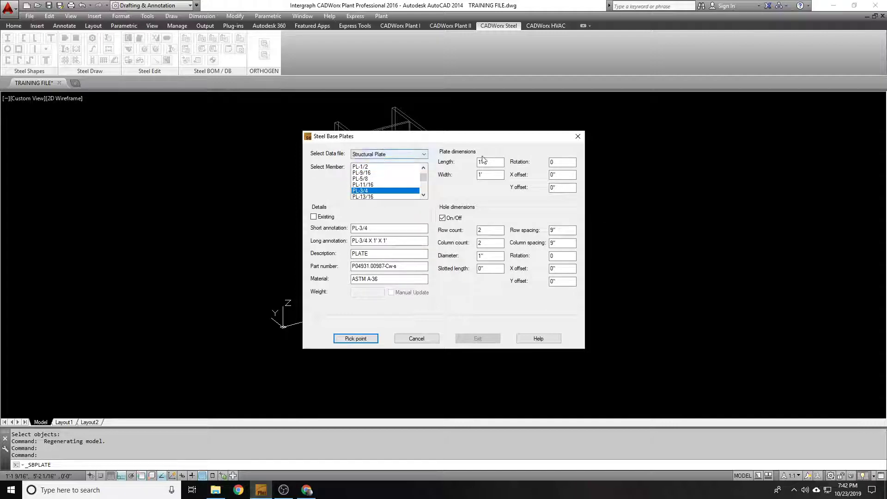
click(493, 175)
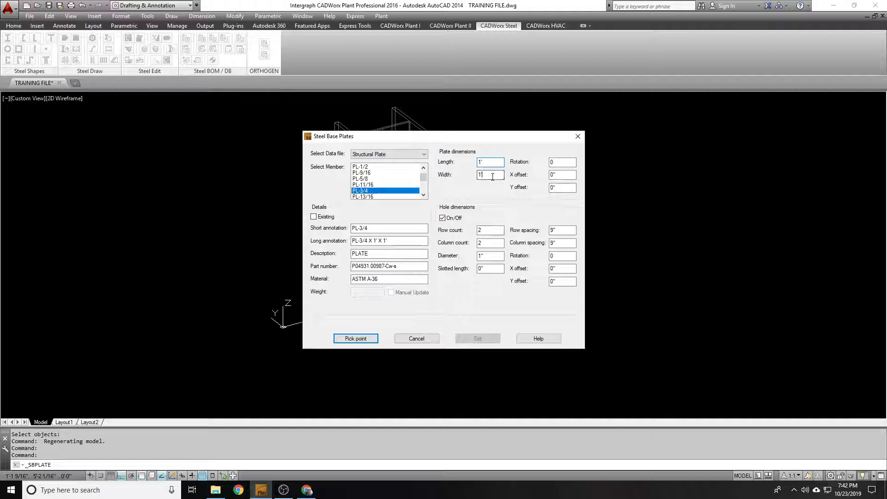
click(491, 243)
click(490, 255)
drag(490, 255, 462, 261)
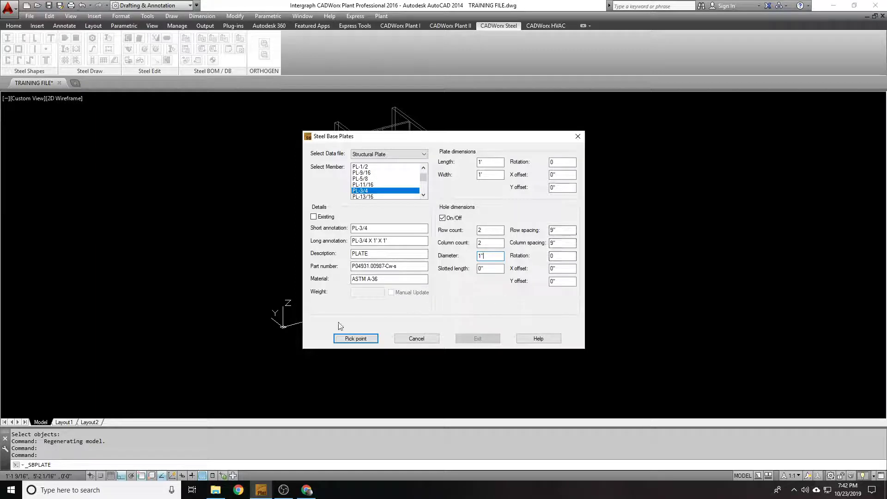
click(344, 340)
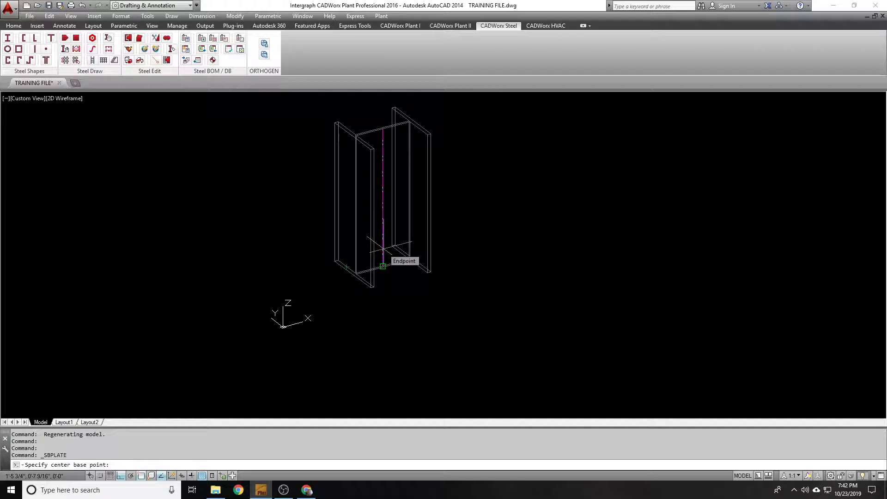
scroll(382, 248, up, 2)
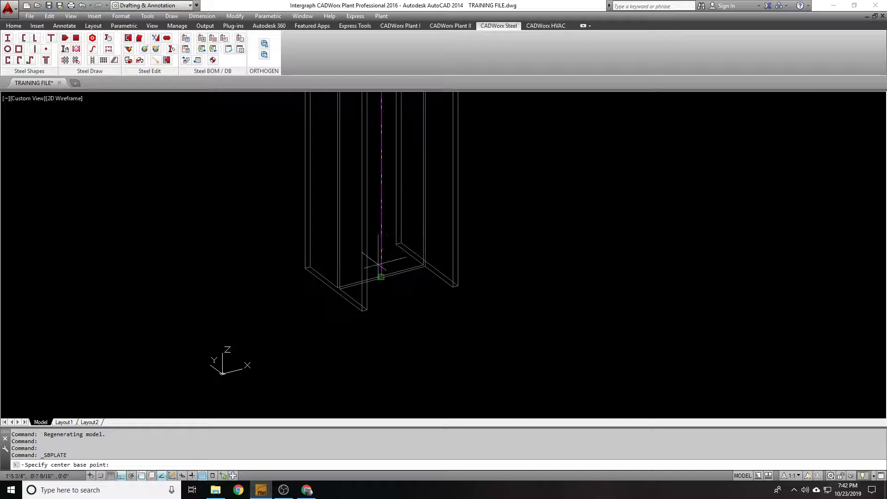
scroll(379, 262, up, 3)
scroll(379, 262, down, 4)
Draw a horizontal line out from the column's bottom midpoint
key(Escape)
text(l)
key(Return)
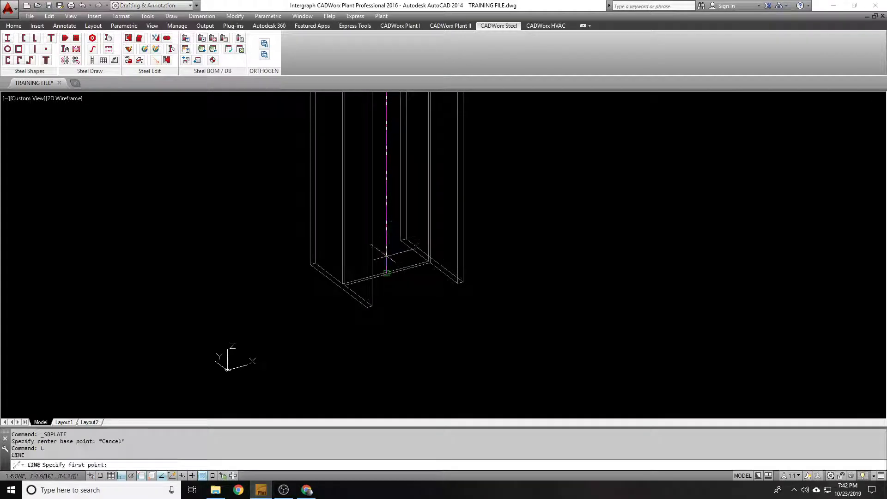
click(386, 272)
click(578, 223)
key(Return)
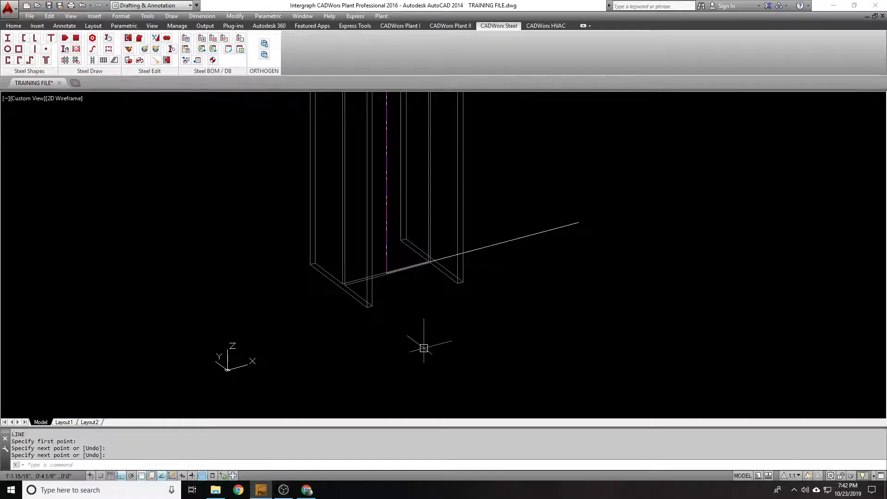
Place a PL-3/4 four-hole base plate centred under the column base
click(18, 48)
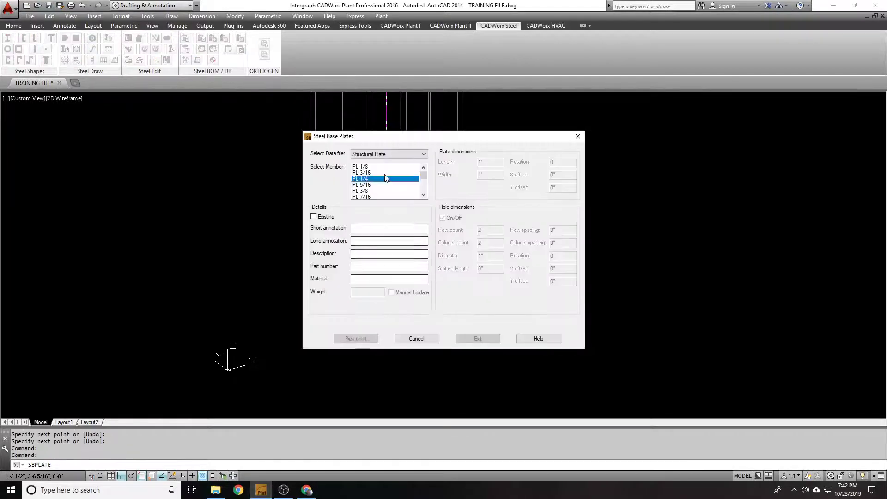
click(385, 174)
scroll(381, 188, down, 1)
scroll(375, 185, up, 1)
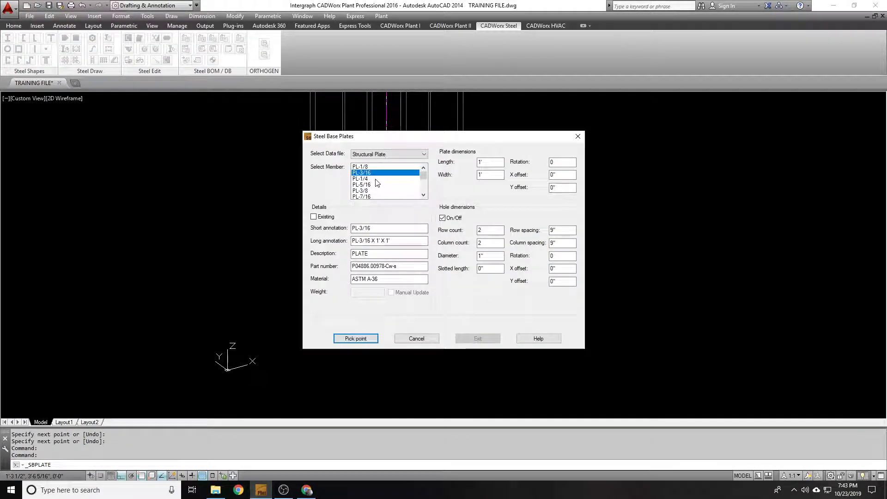
scroll(375, 188, up, 1)
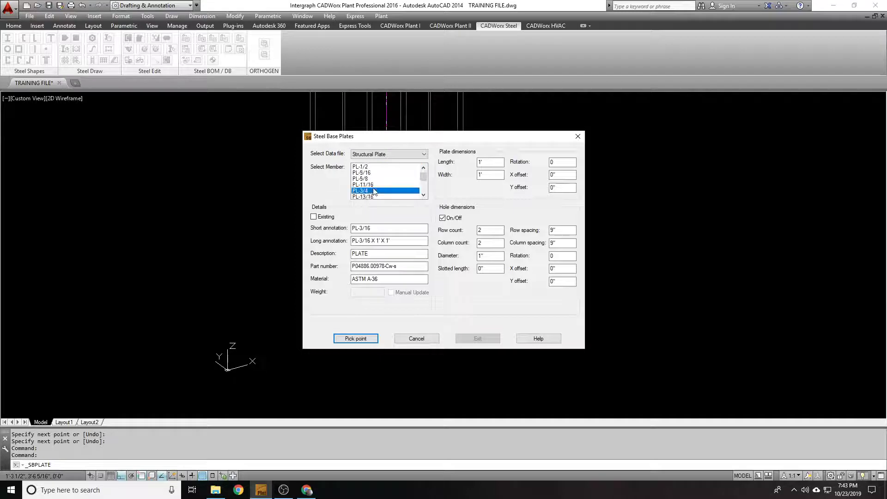
click(356, 338)
click(386, 241)
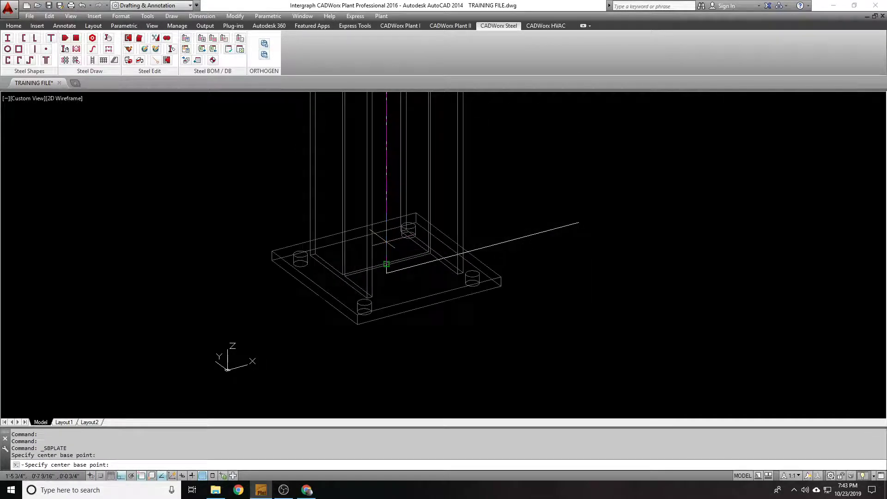
scroll(398, 273, up, 3)
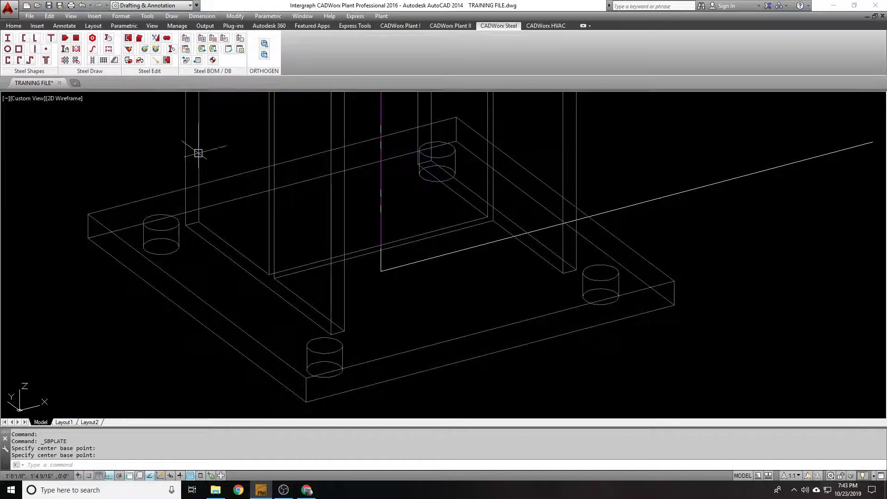
shift+middle_drag(310, 219, 353, 241)
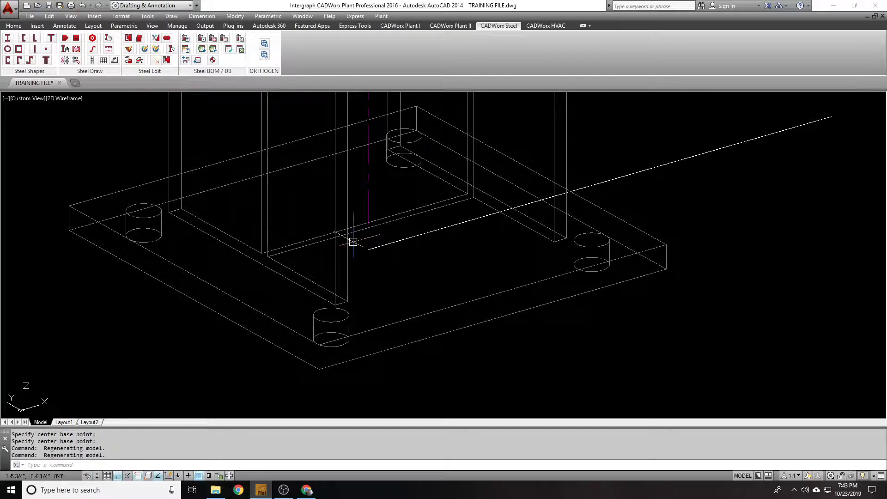
Change the base plate to PL-1/2 in Component Edit
double_click(407, 311)
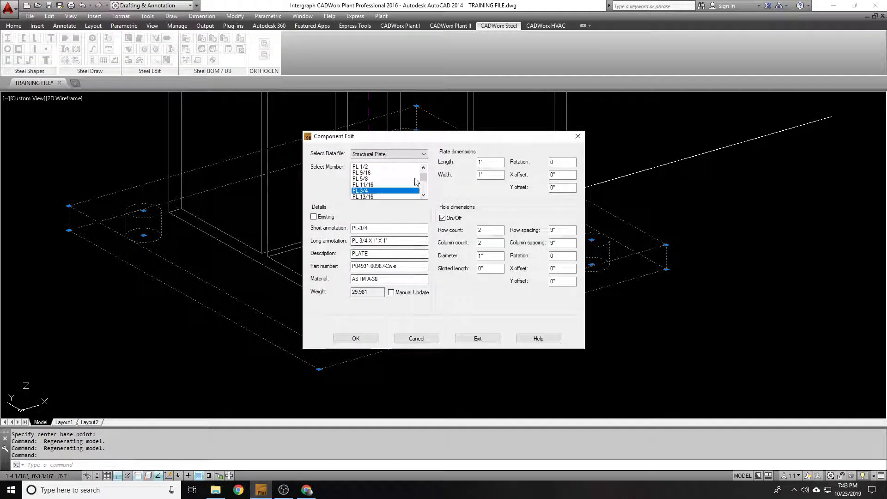
click(383, 166)
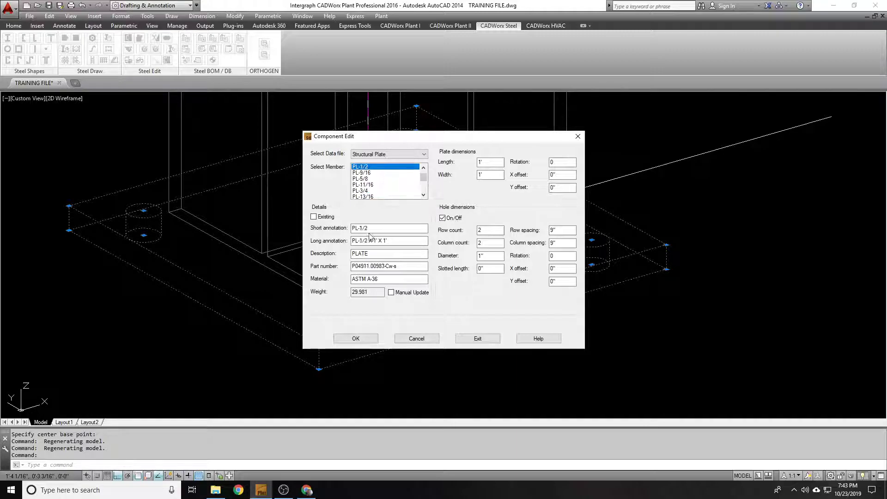
click(356, 338)
shift+middle_drag(329, 267, 406, 301)
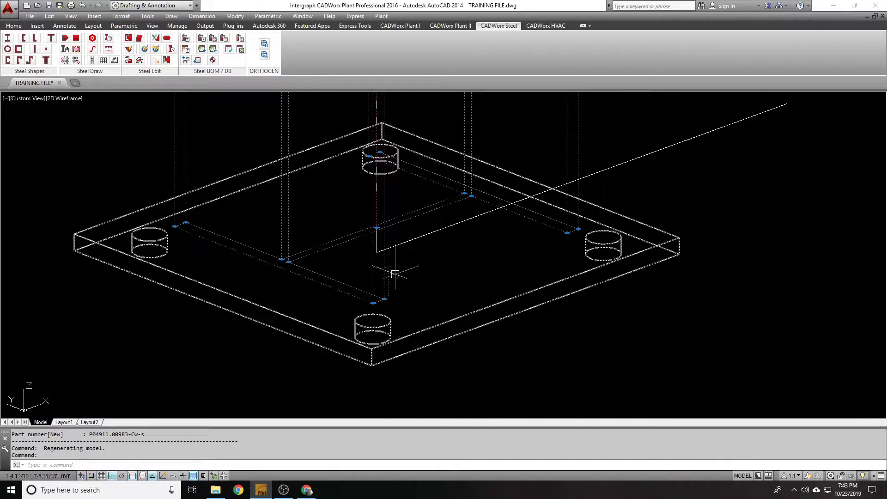
Undo twice to remove the base plate from the column
key(Escape)
key(Escape)
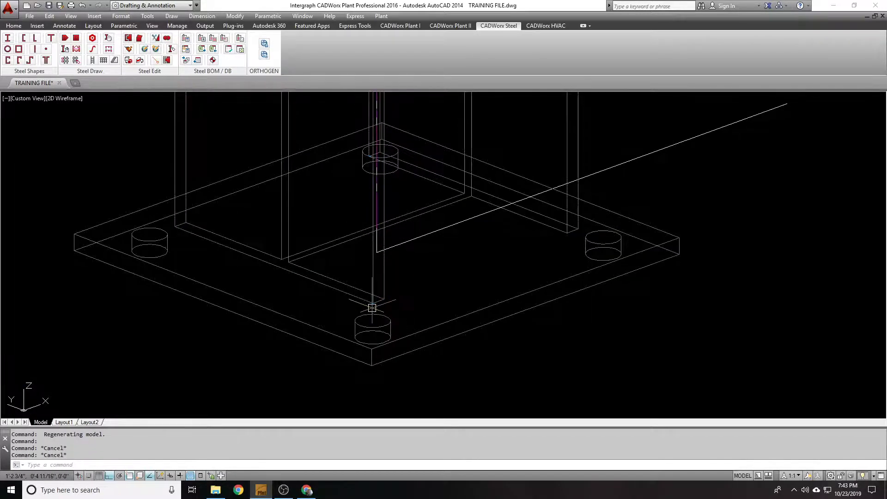
text(u)
key(Return)
key(Return)
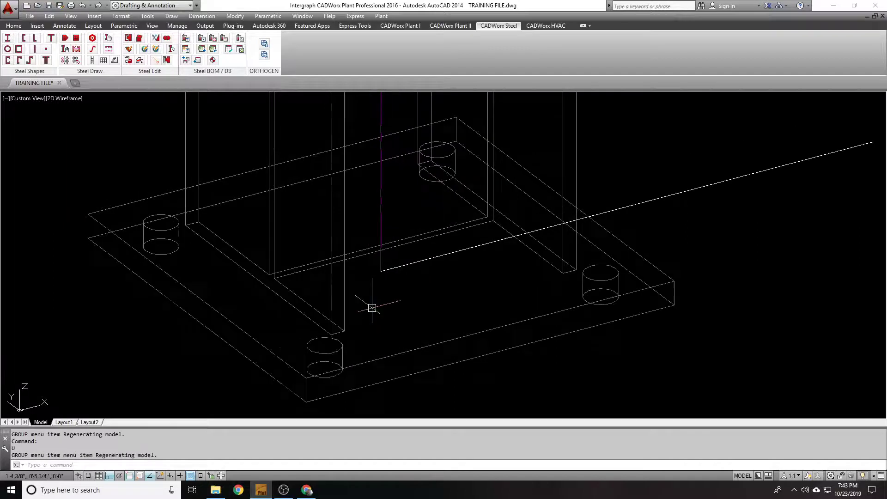
scroll(372, 307, down, 4)
key(Return)
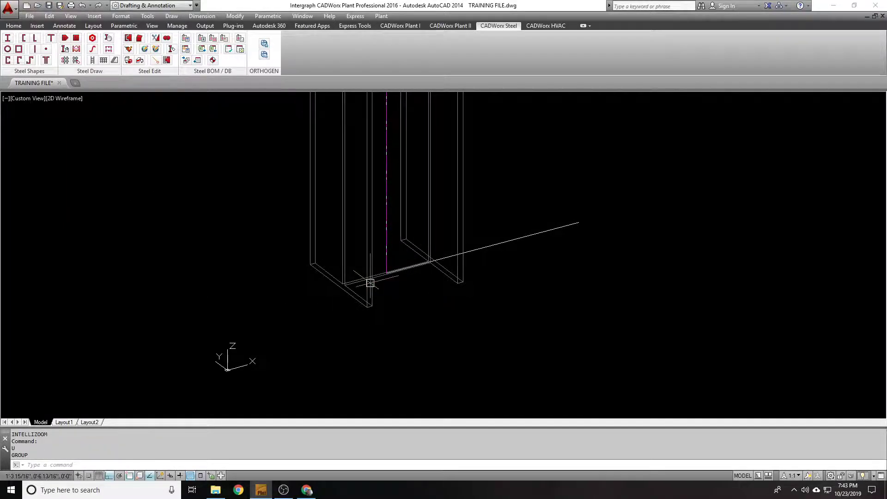
click(83, 44)
click(364, 182)
scroll(381, 192, down, 1)
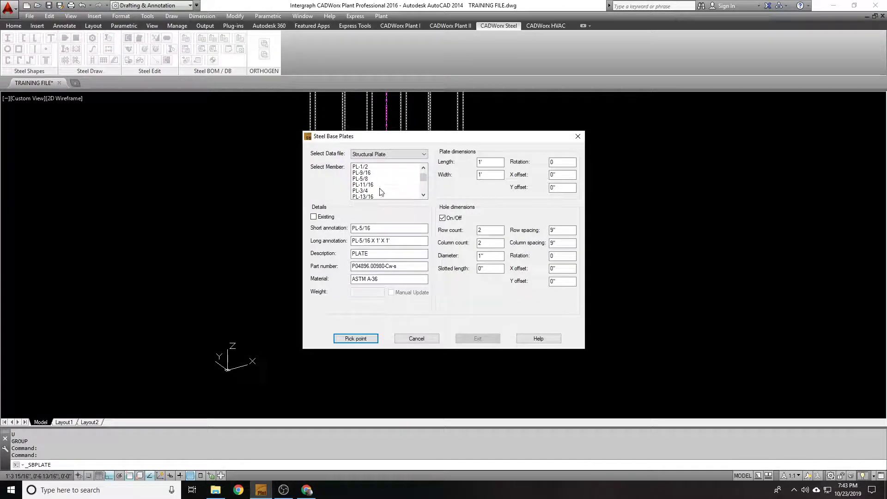
click(379, 191)
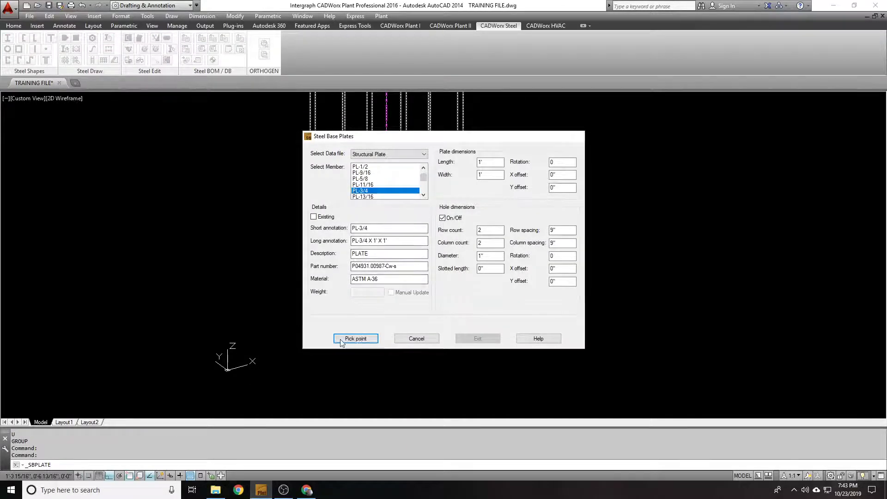
click(355, 339)
click(338, 287)
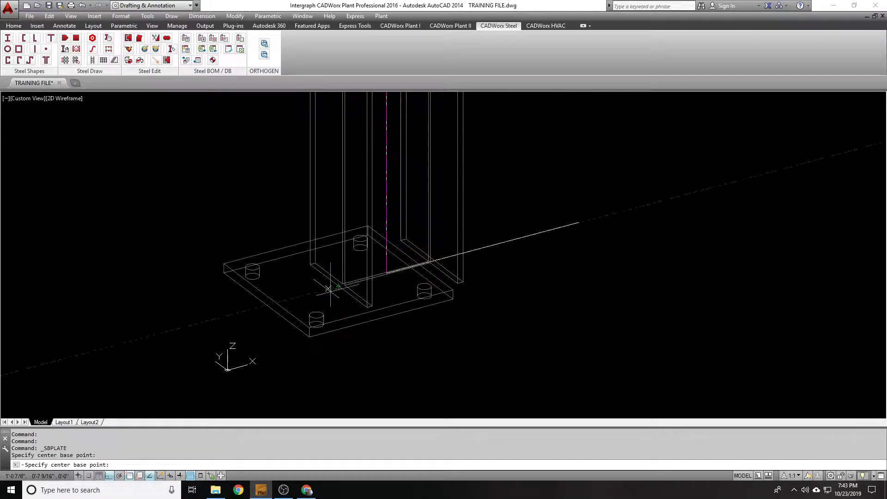
key(Return)
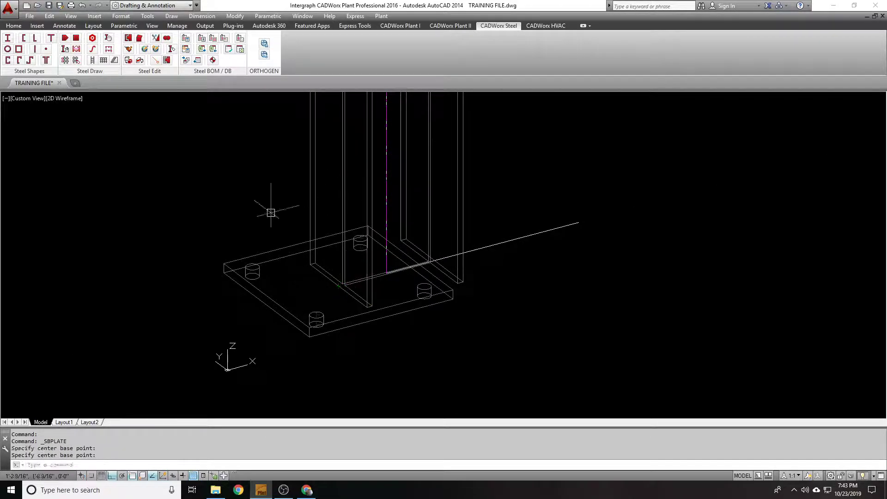
drag(378, 345, 314, 307)
key(Escape)
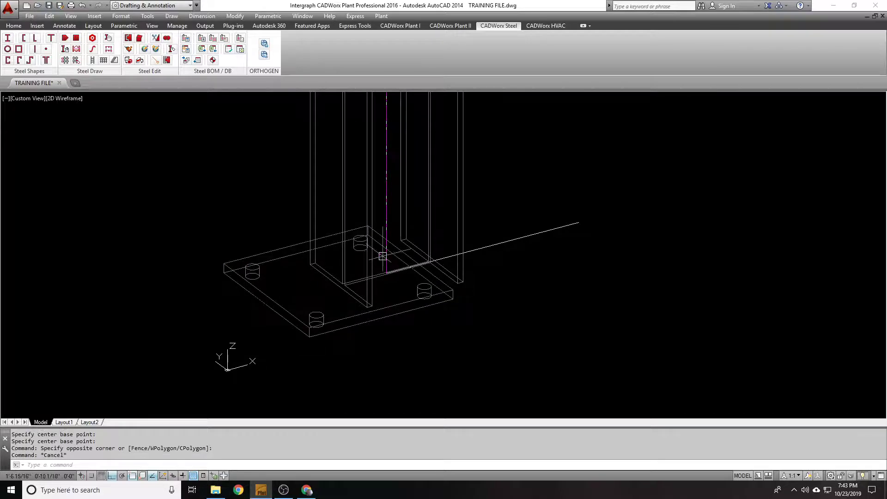
click(331, 308)
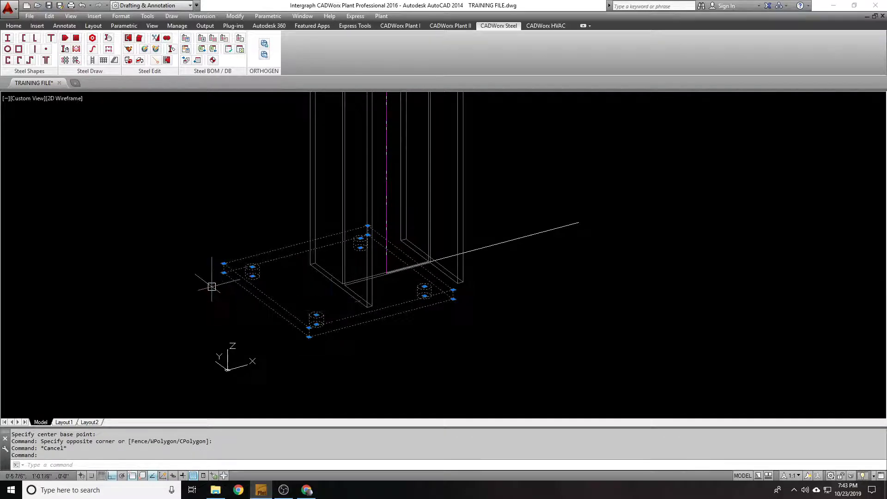
scroll(210, 284, down, 1)
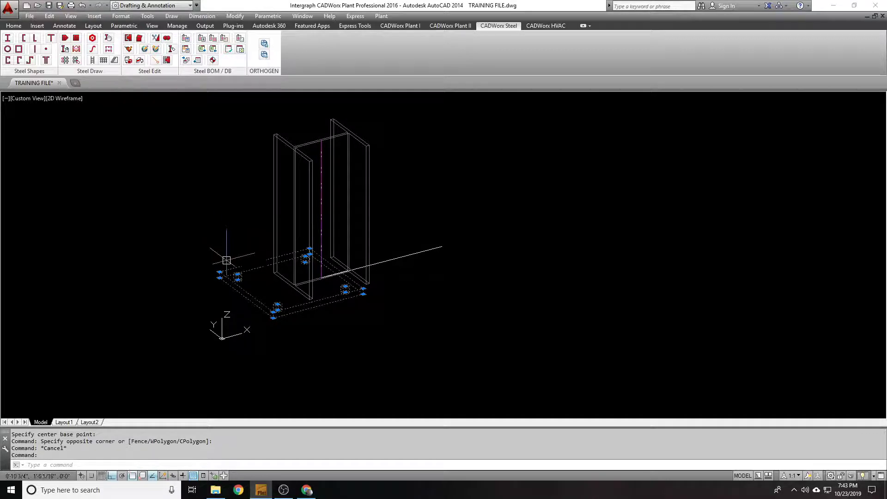
Erase the base plate and both columns
text(e)
key(Return)
click(290, 219)
click(362, 174)
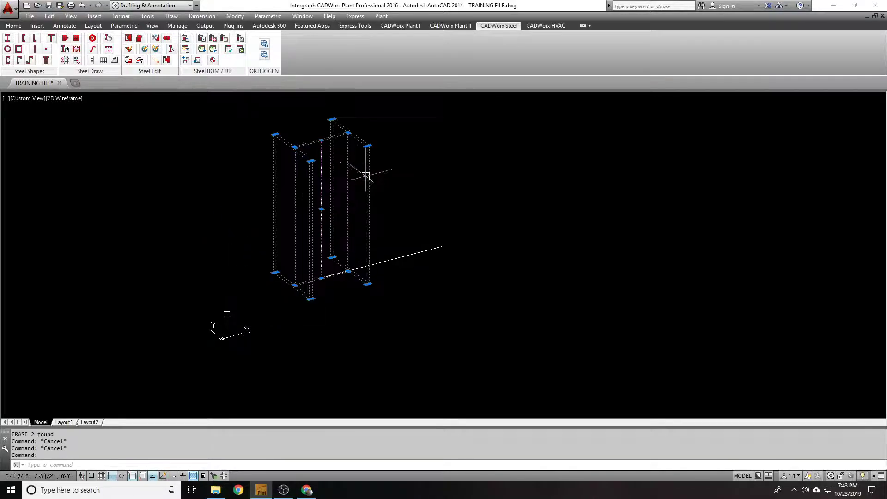
key(Delete)
Draw a W6X15 wide-flange beam with Top centerline location along the sketch line
click(7, 38)
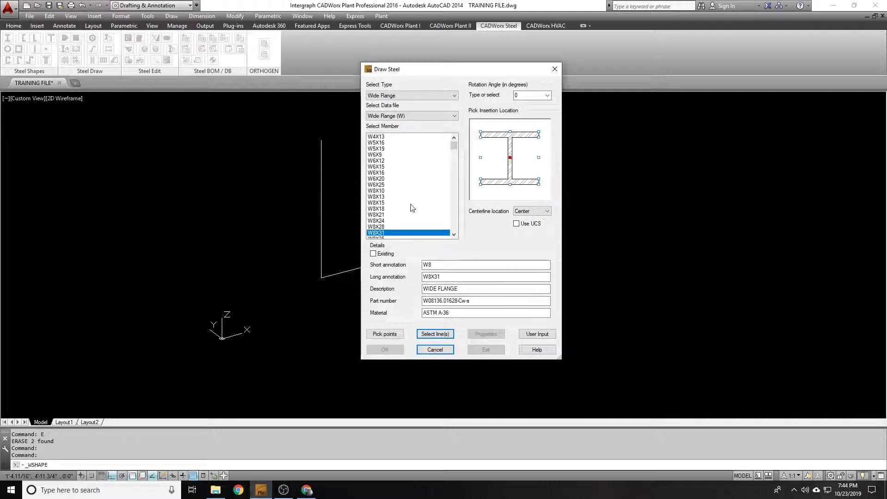
click(400, 221)
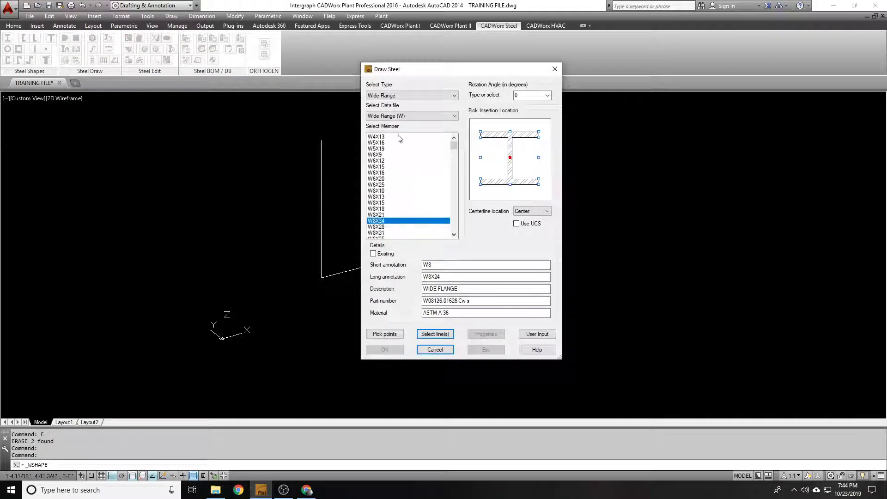
click(395, 166)
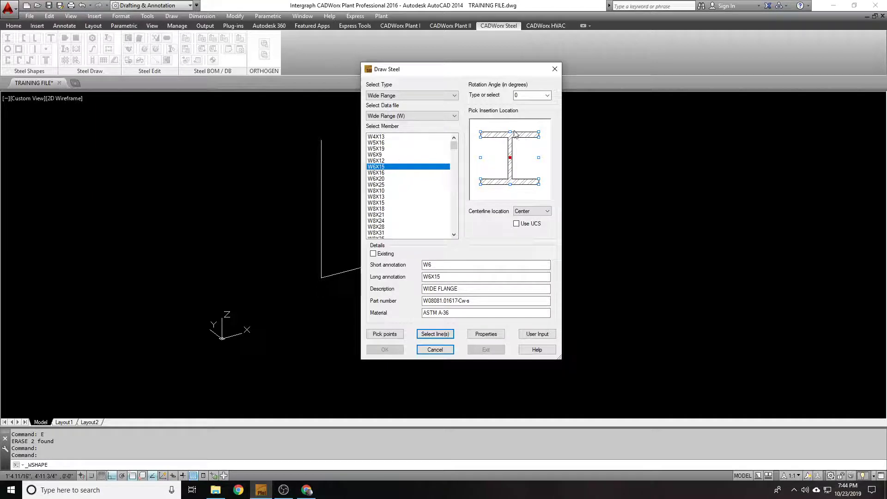
click(531, 211)
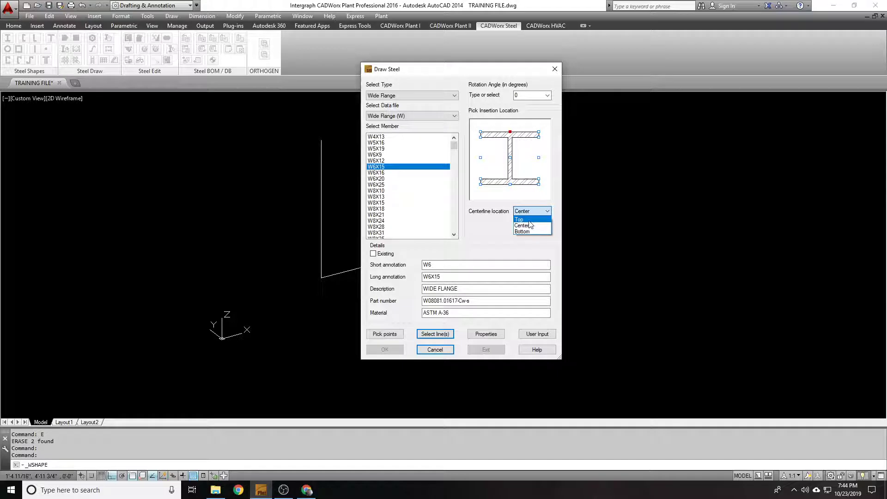
click(529, 220)
click(385, 334)
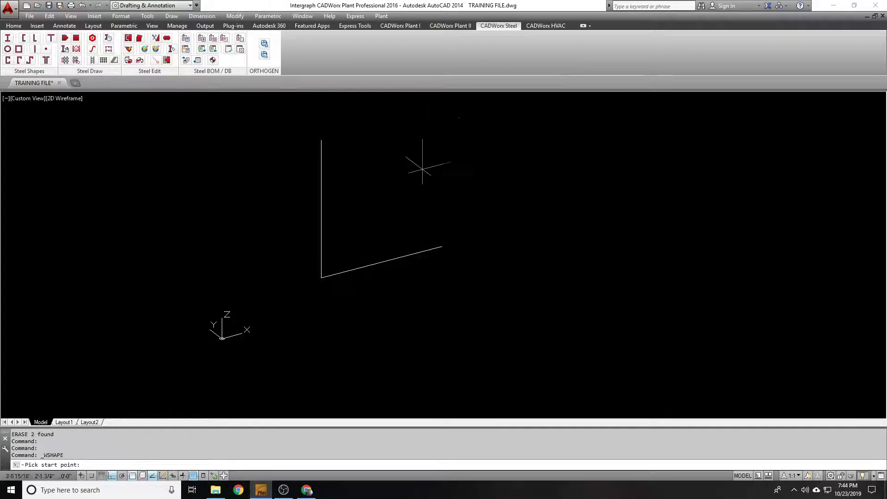
click(422, 169)
click(538, 256)
key(Escape)
Erase both sketch lines
click(356, 266)
click(320, 283)
text(E)
key(Return)
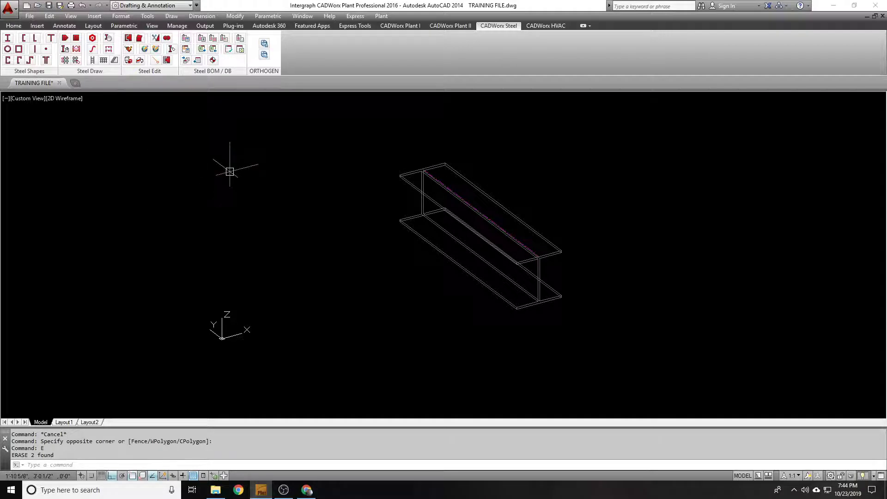
click(74, 40)
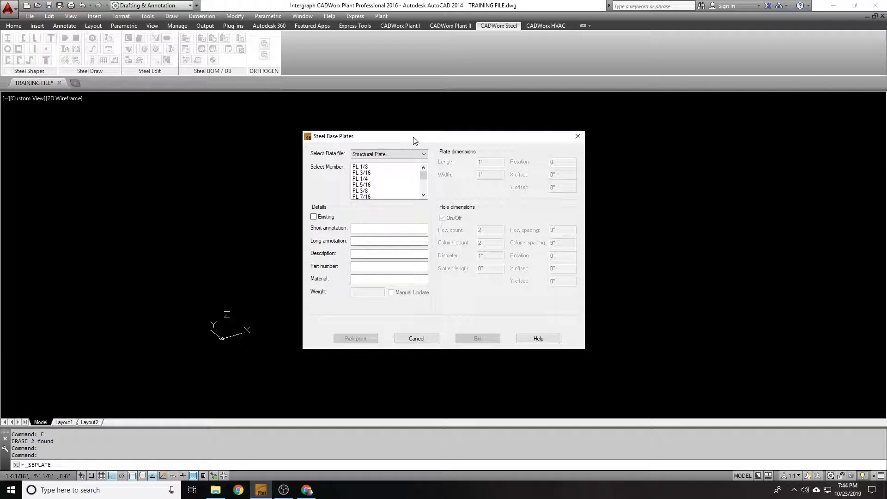
drag(424, 173, 424, 182)
click(372, 185)
scroll(380, 184, down, 1)
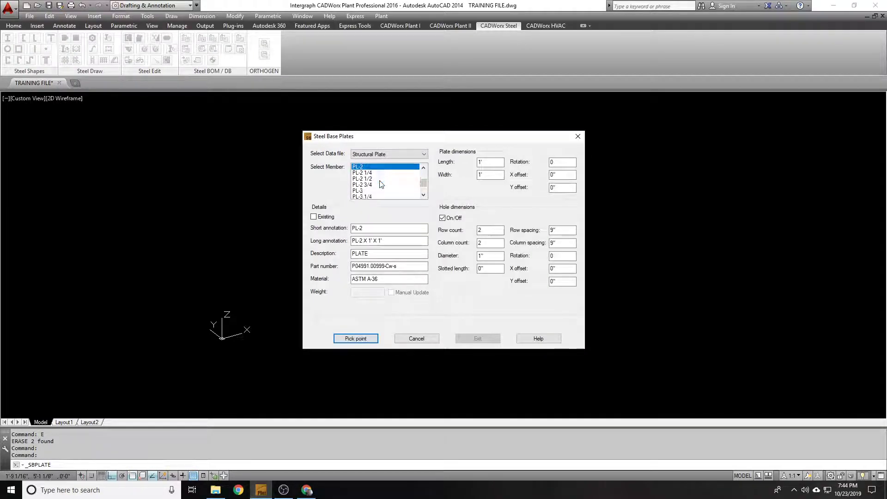
scroll(380, 187, up, 6)
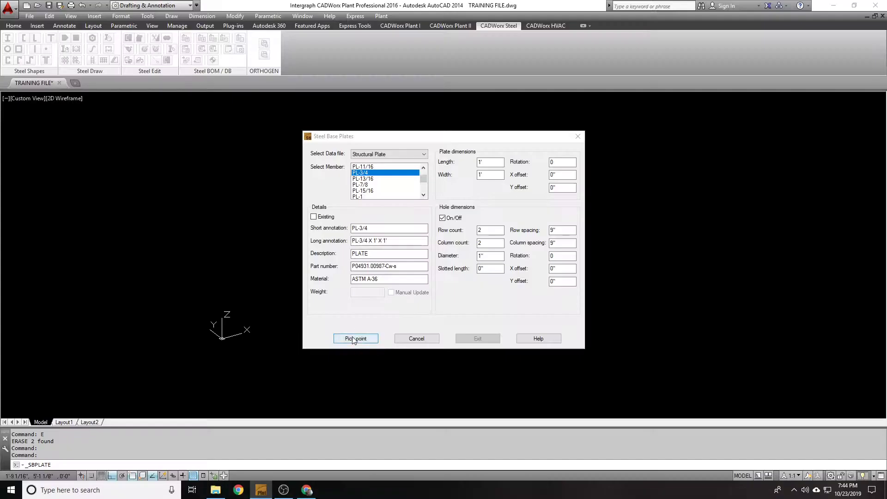
click(354, 339)
scroll(438, 159, up, 5)
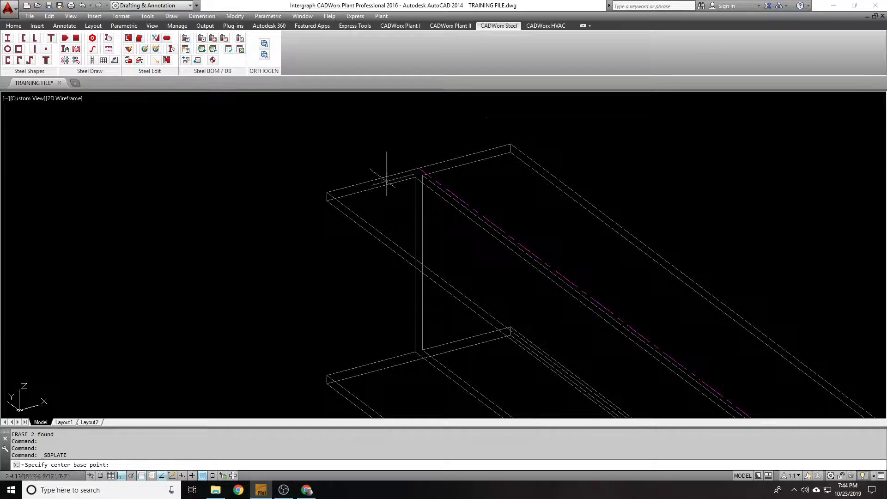
scroll(435, 164, down, 4)
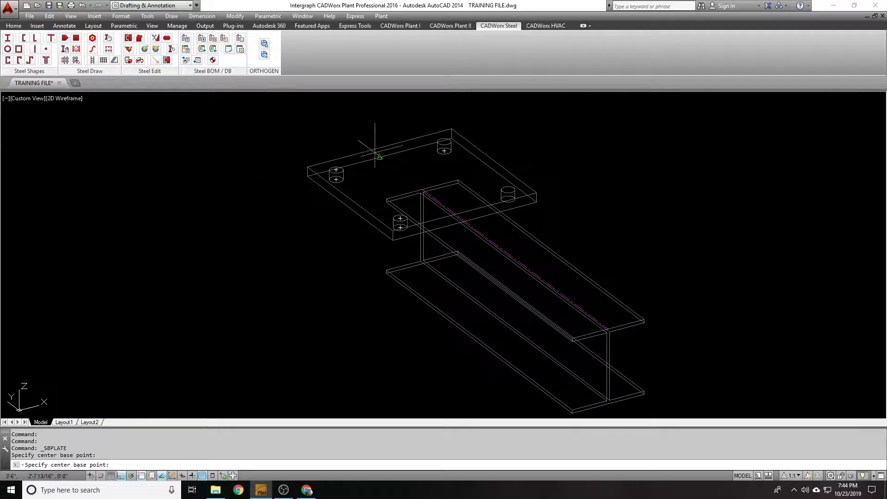
key(Escape)
click(374, 152)
text(E)
key(Return)
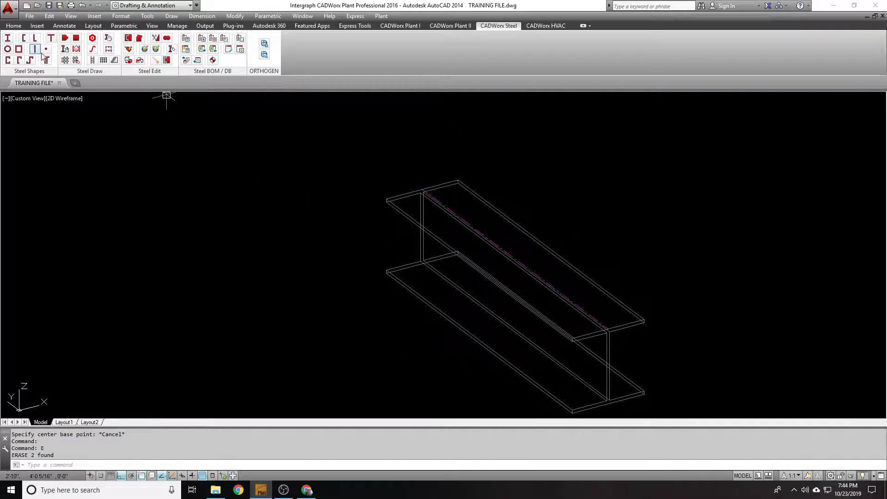
Switch the UCS to the front view with UCS FR
click(76, 38)
key(Escape)
text(UCS)
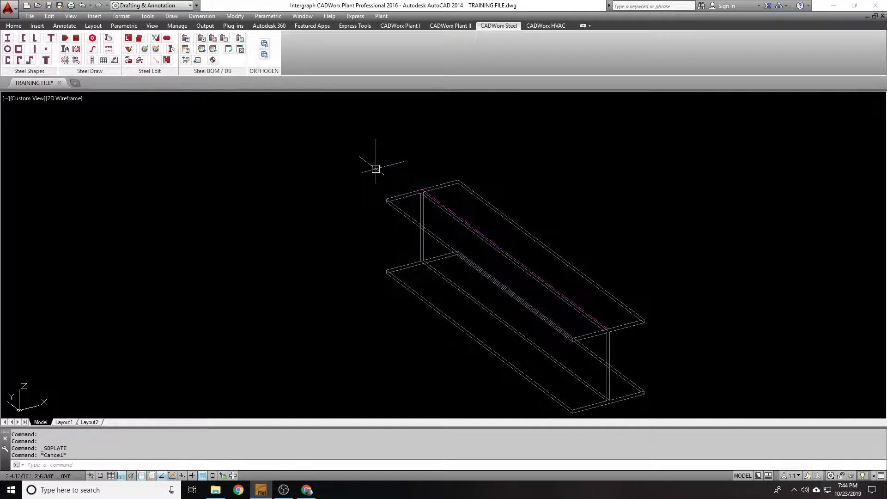
key(Return)
text(FR)
key(Return)
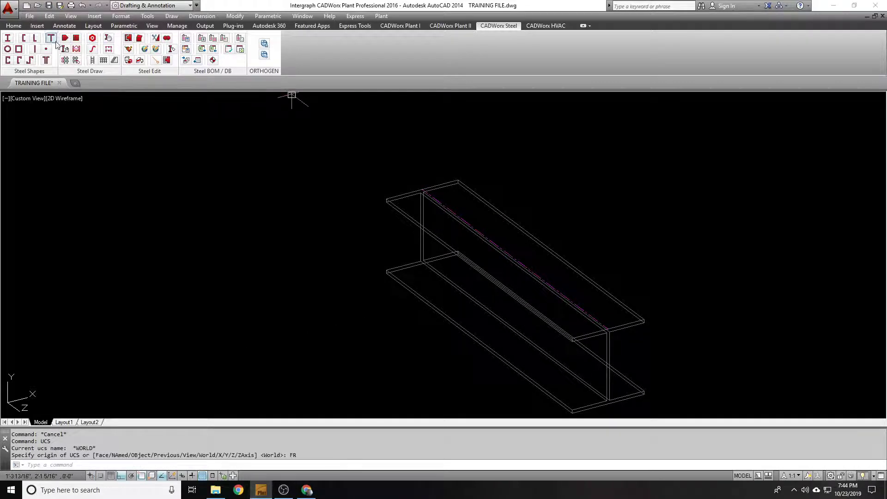
Set up a PL-1/2 plate with 7-inch width and 3 1/2-inch bolt column spacing
click(76, 38)
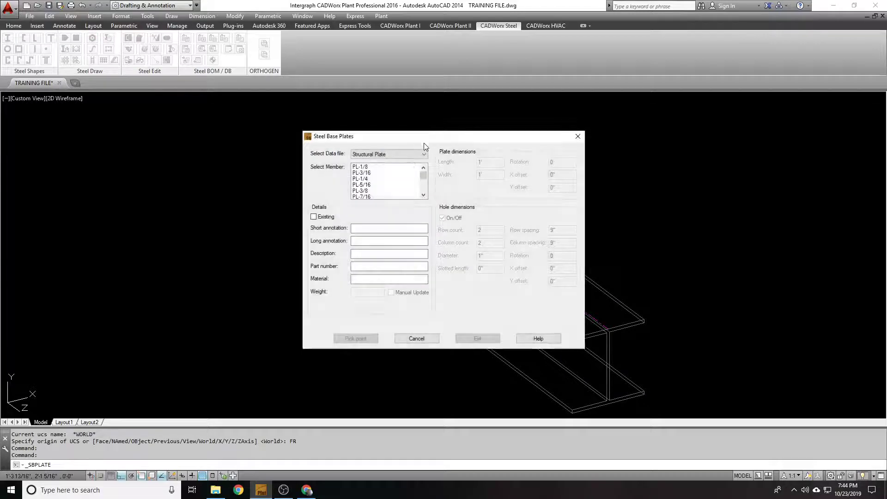
click(384, 167)
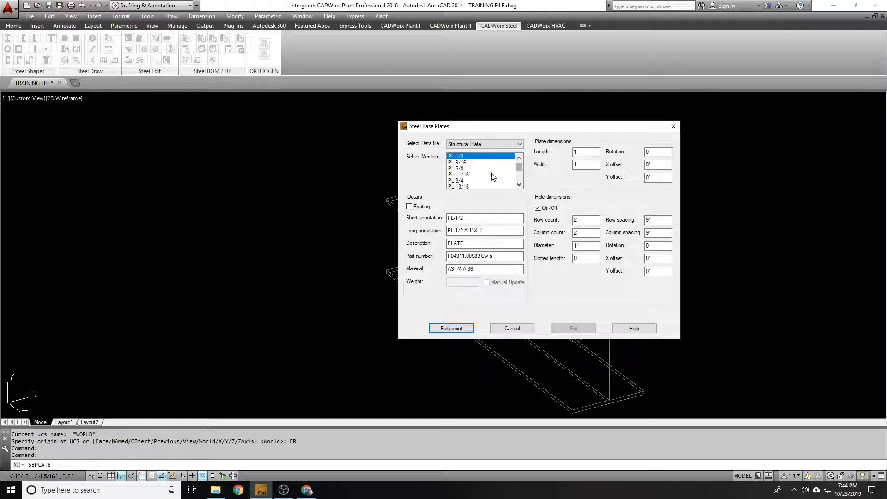
click(493, 176)
click(462, 157)
click(478, 174)
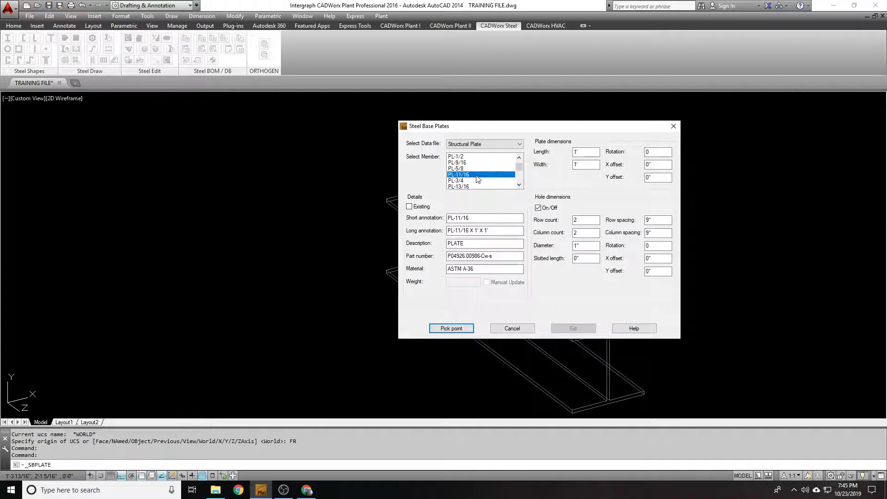
click(478, 157)
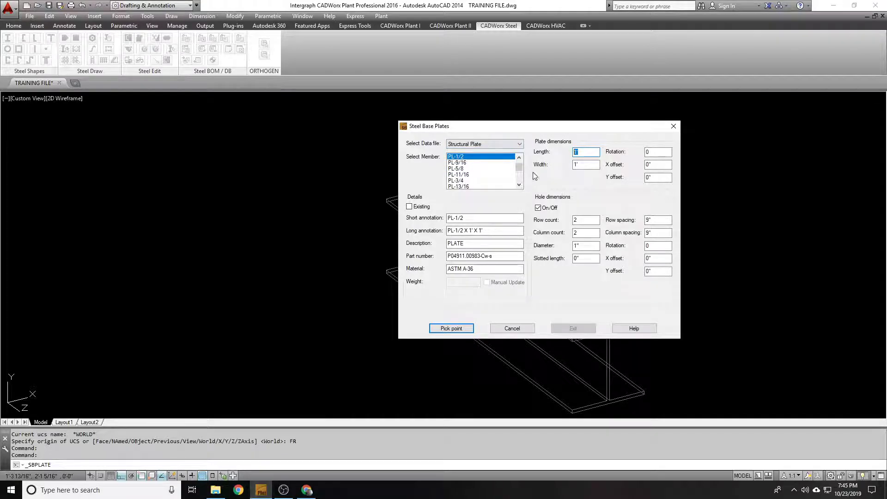
text(7)
key(Tab)
key(shift+Tab)
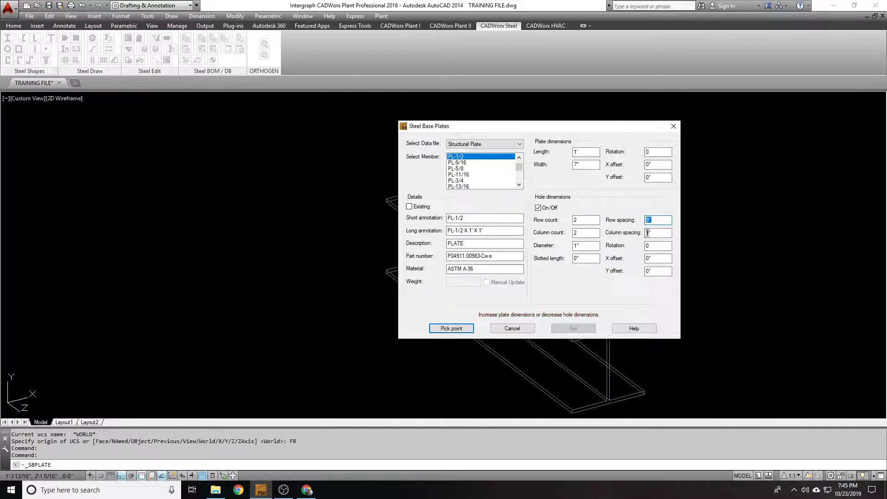
key(Tab)
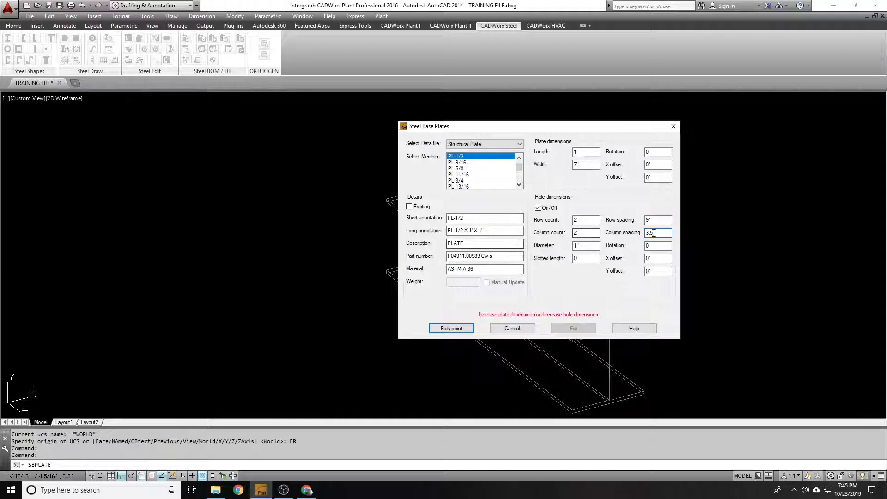
key(shift+Tab)
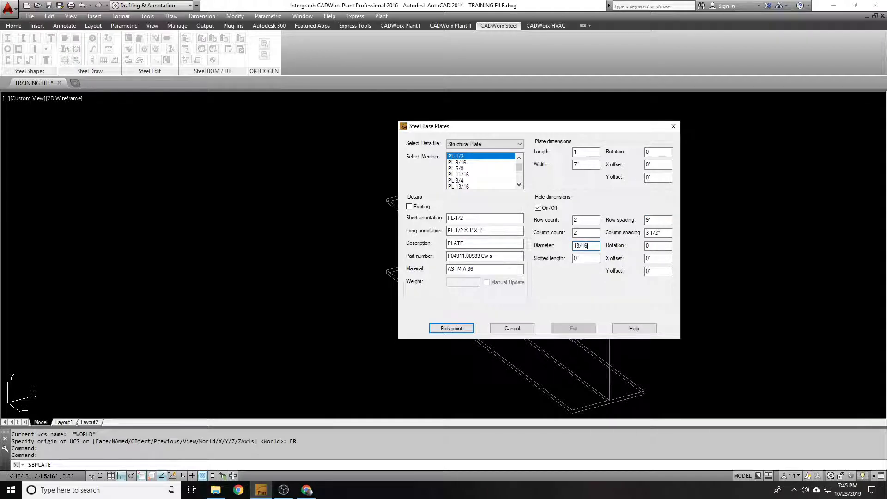
Place the plate at the beam's top corner
click(451, 328)
scroll(401, 173, up, 3)
scroll(397, 166, down, 5)
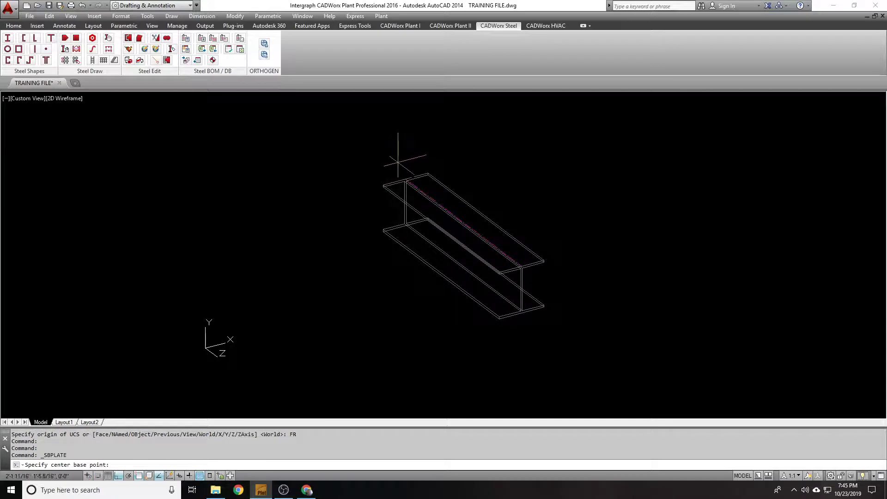
scroll(387, 206, up, 4)
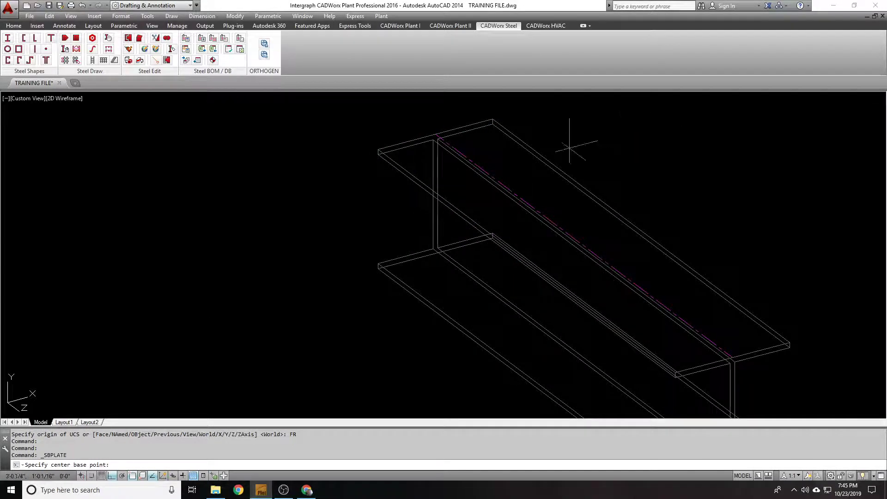
scroll(437, 134, up, 4)
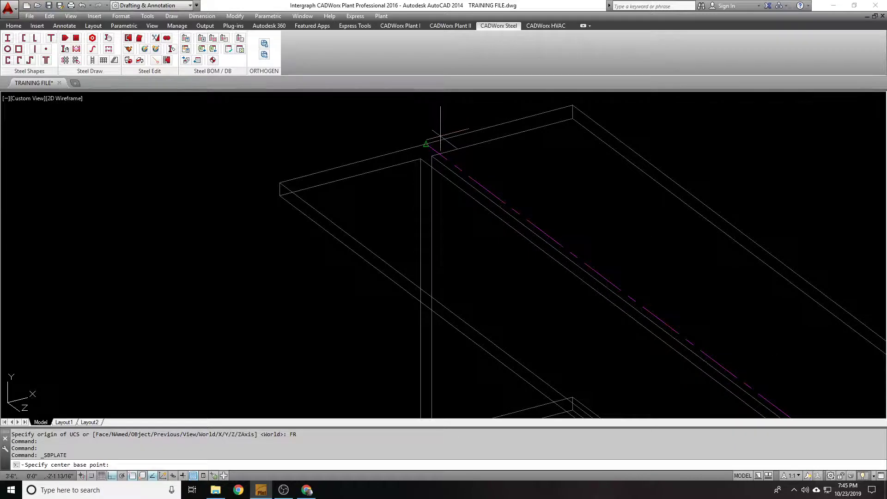
click(435, 142)
scroll(436, 143, down, 7)
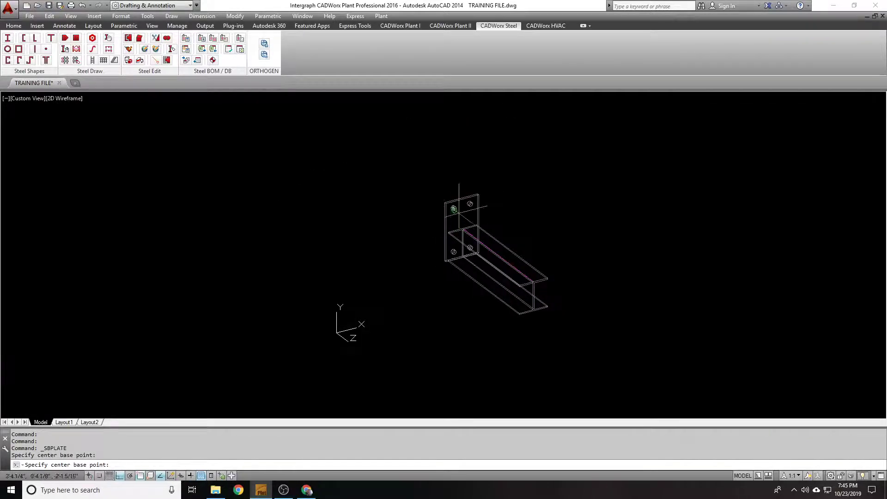
scroll(472, 237, up, 5)
shift+middle_drag(473, 236, 431, 206)
Move the plate 3 units with the MOVE command
text(M)
key(Return)
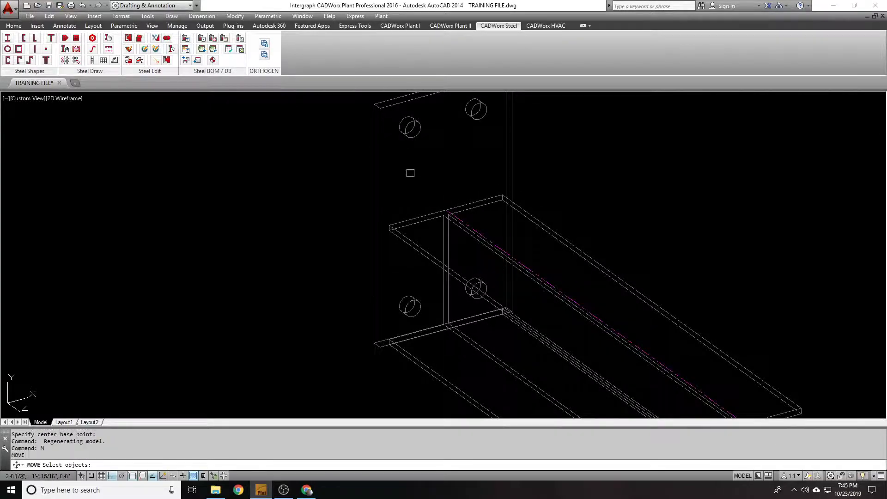
drag(408, 172, 287, 135)
key(Return)
click(287, 142)
text(3)
key(Return)
scroll(281, 194, down, 4)
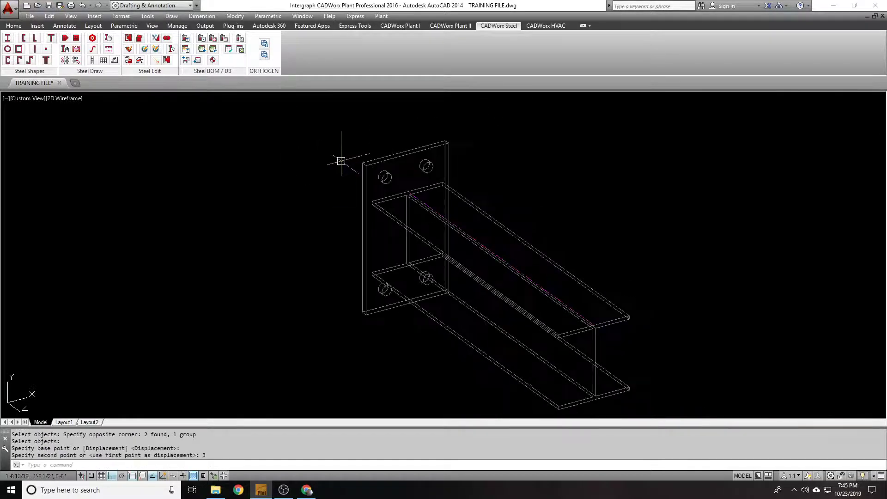
shift+middle_drag(340, 162, 306, 194)
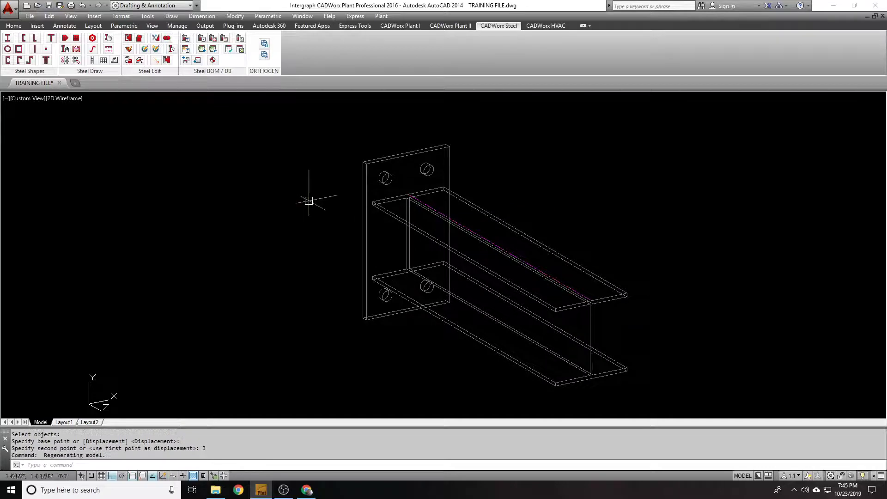
Undo the previous plate placement, leaving the bare beam
text(U)
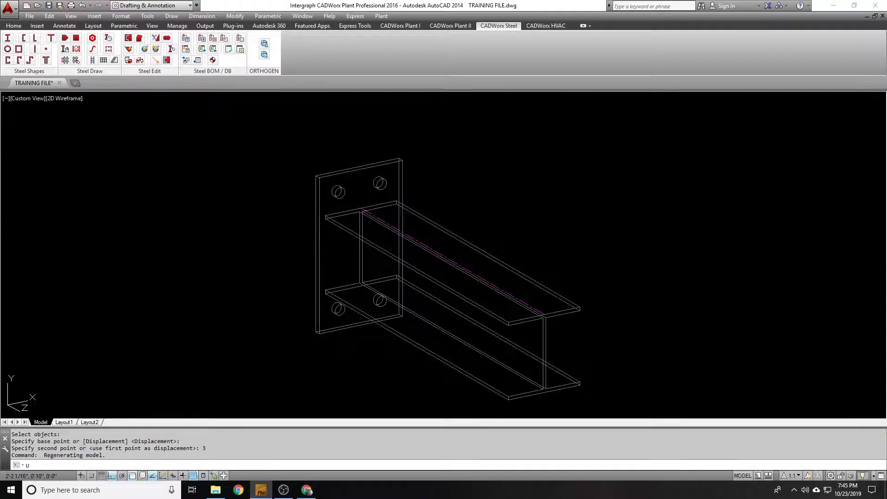
key(Return)
middle_drag(352, 151, 465, 184)
scroll(413, 191, down, 3)
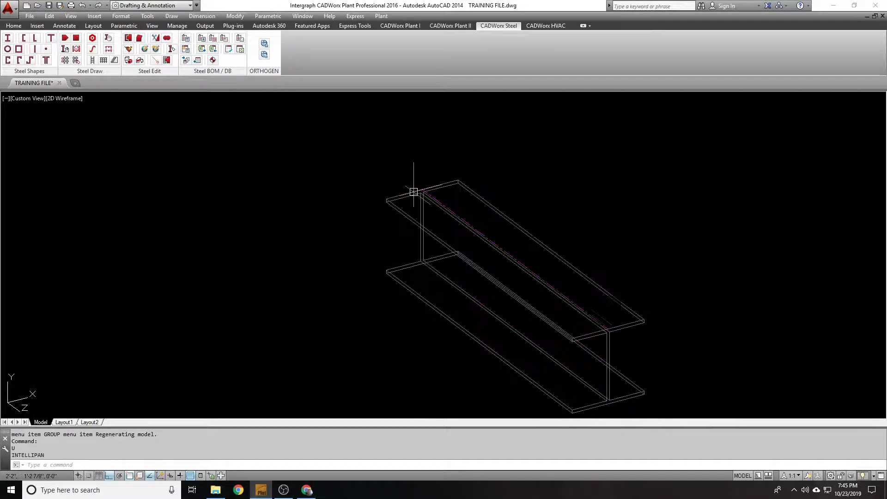
Select the PL-1/2 plate in Steel Base Plates
click(413, 191)
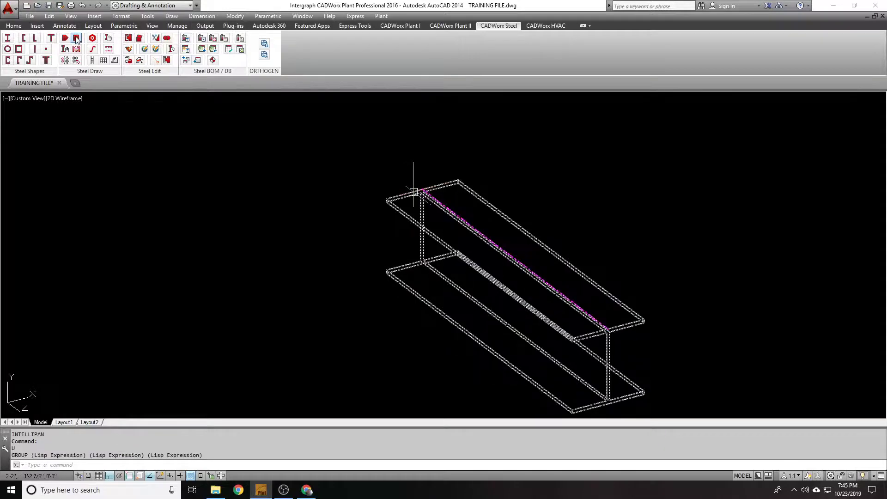
click(375, 186)
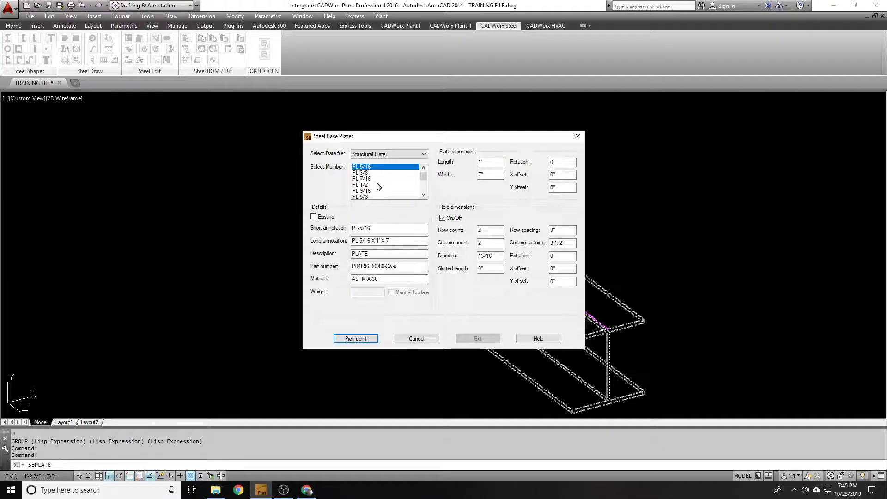
scroll(375, 189, down, 1)
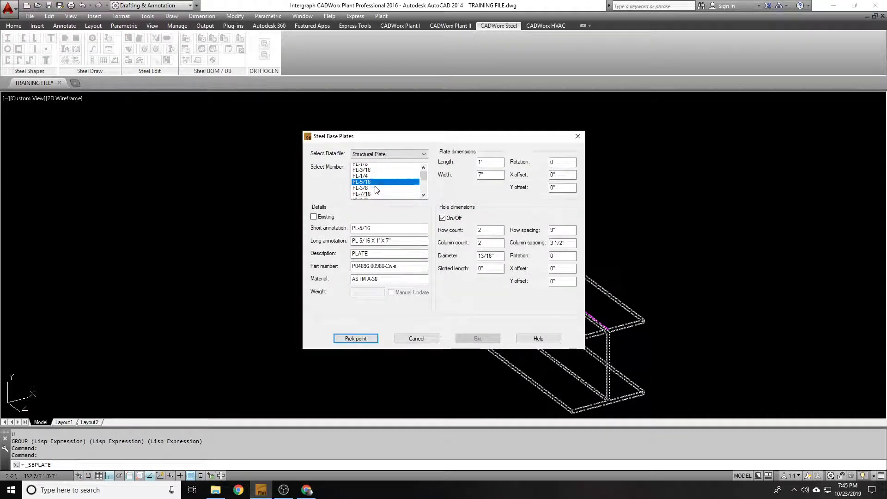
click(374, 184)
click(368, 338)
Place the plate at the midpoint between the beam's two flange corners
shift+right_click(395, 169)
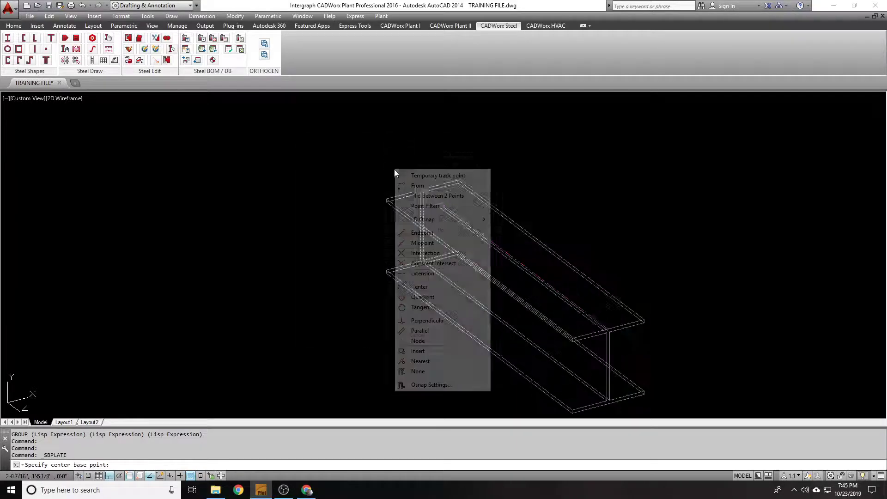
click(410, 196)
scroll(397, 201, up, 4)
click(370, 196)
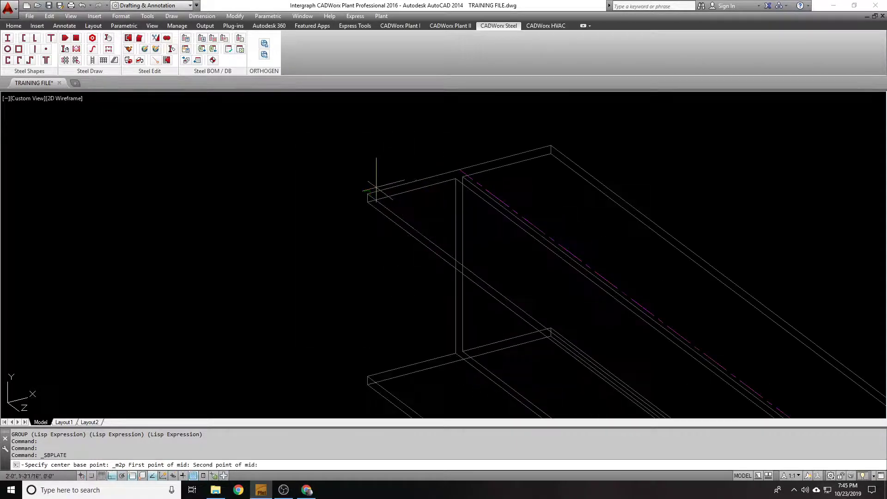
click(560, 341)
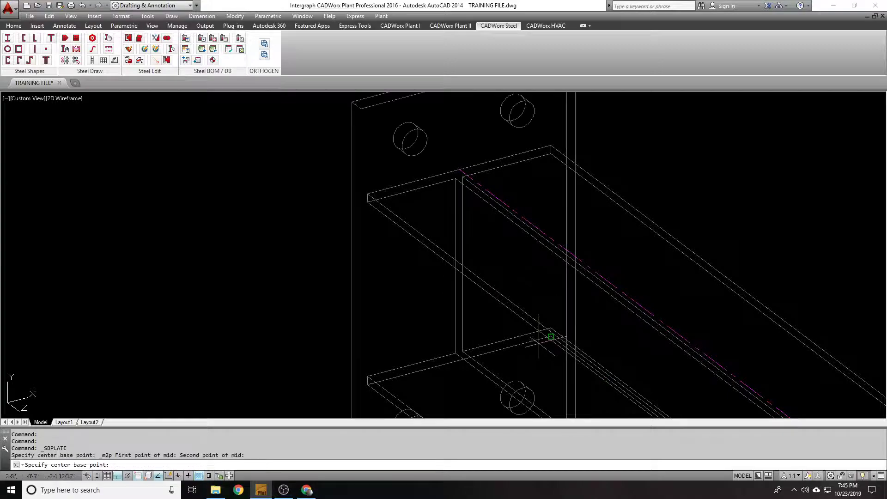
scroll(455, 184, down, 2)
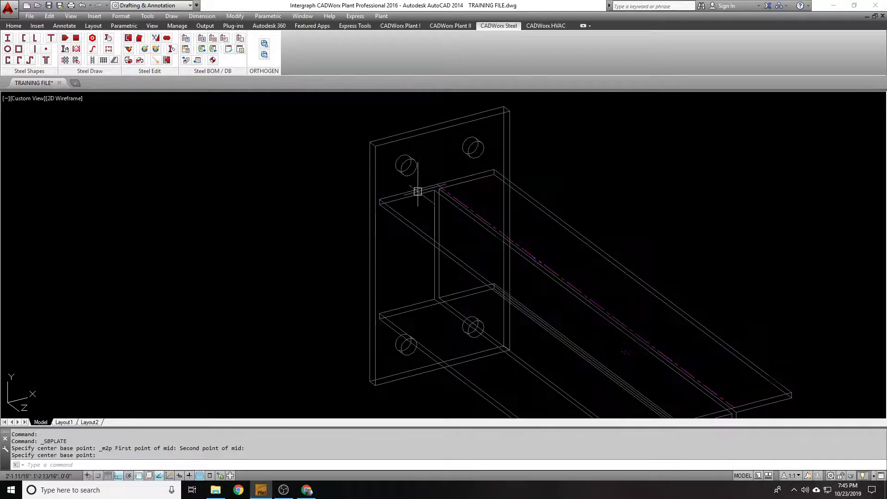
shift+middle_drag(415, 192, 393, 205)
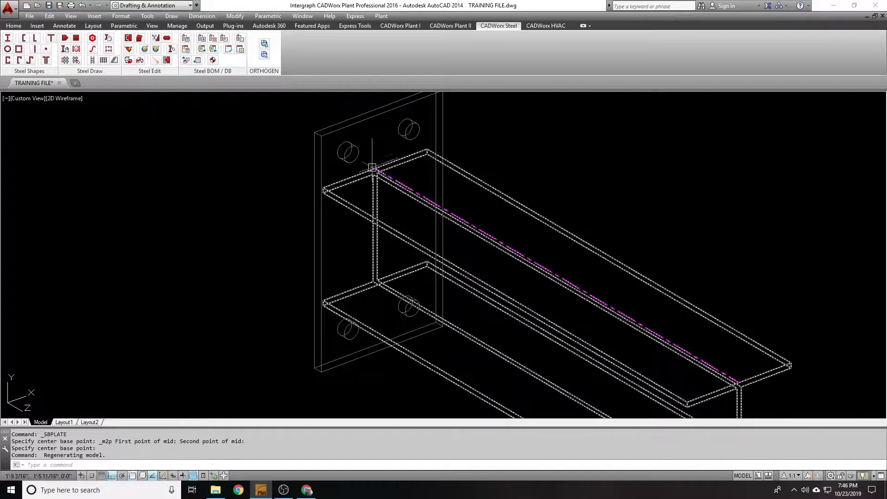
scroll(372, 167, down, 5)
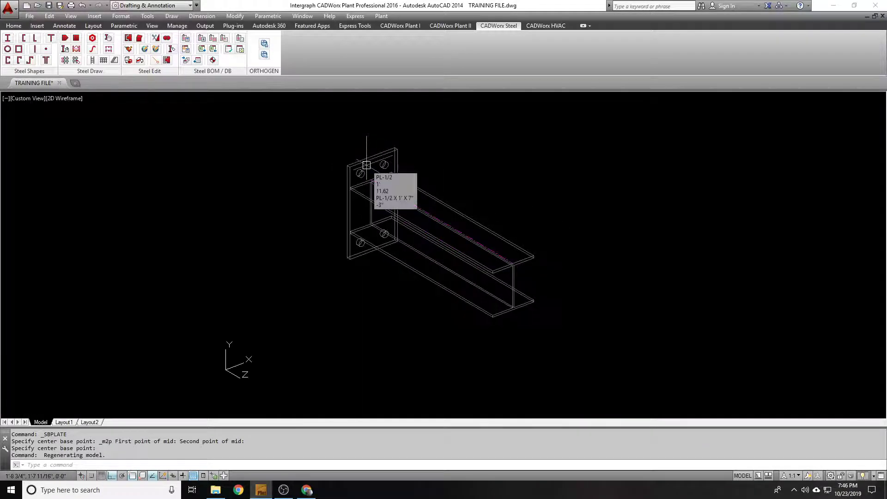
scroll(365, 181, up, 2)
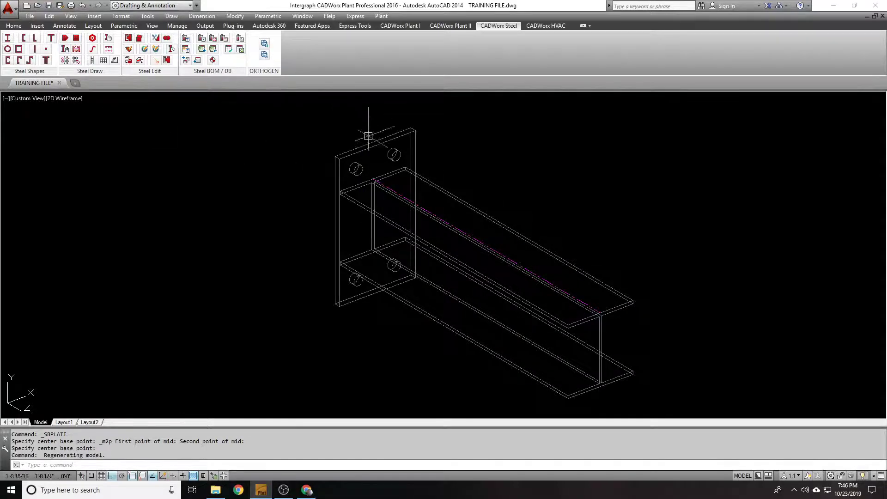
click(371, 150)
double_click(370, 146)
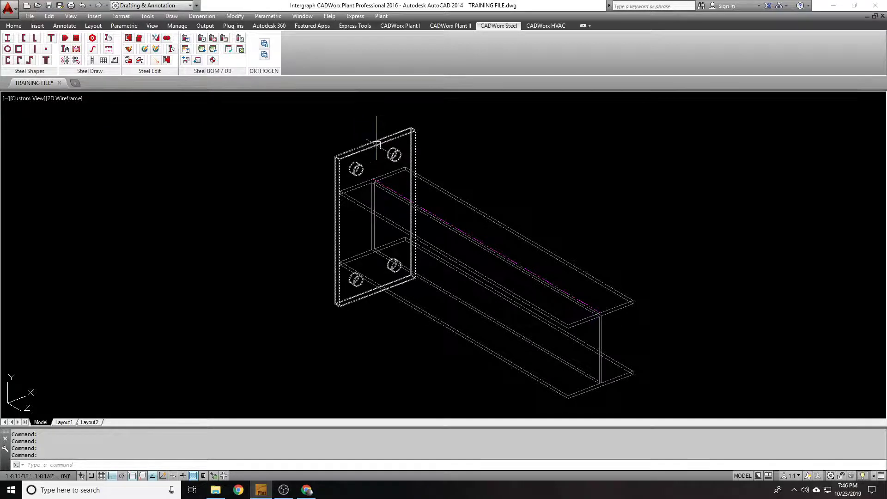
mouse_move(376, 145)
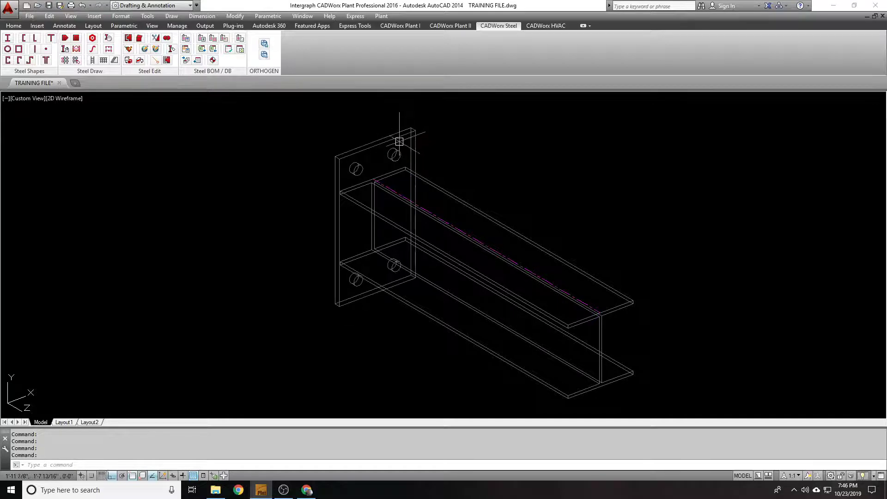
click(347, 162)
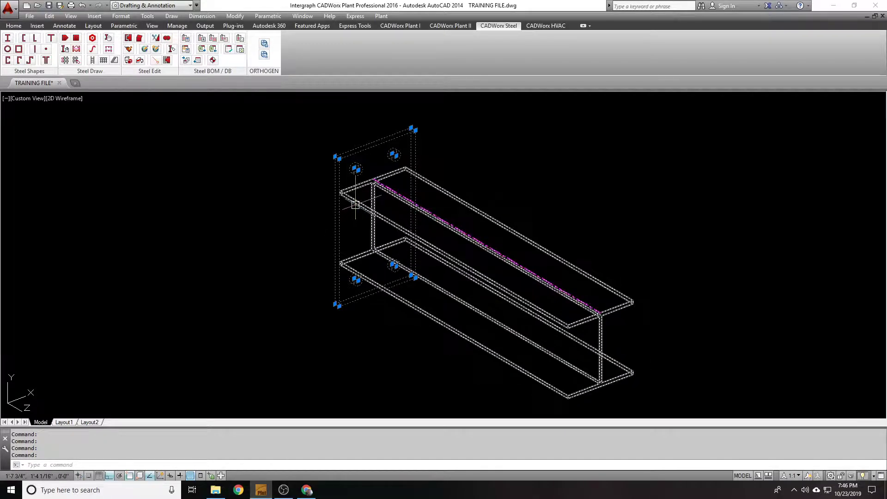
mouse_move(355, 204)
key(Escape)
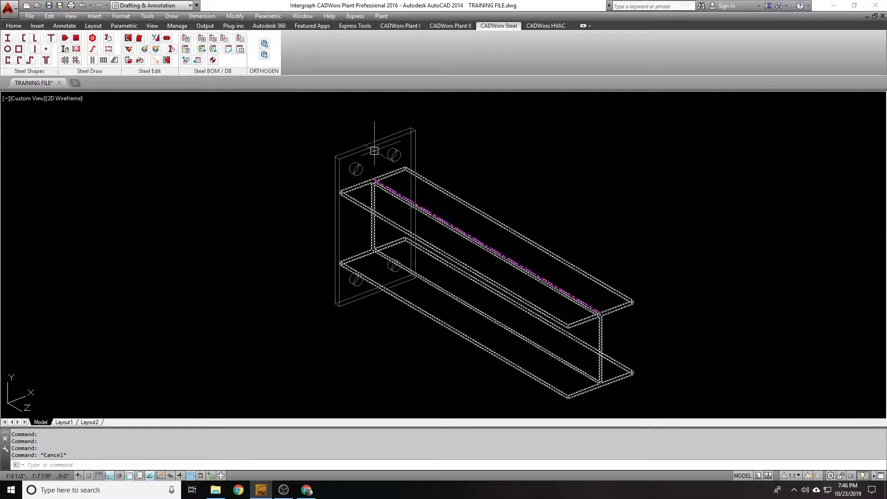
Pick W8X31 in the beam's Component Edit Select Member list and apply it
double_click(437, 217)
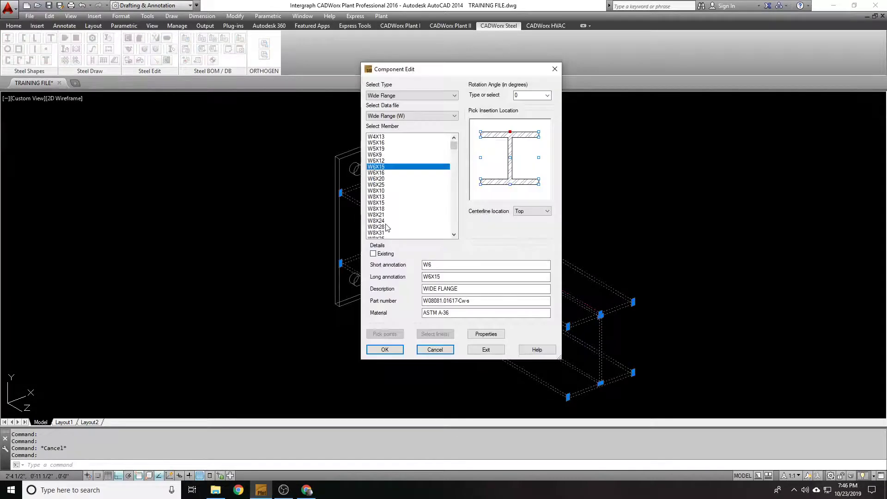
scroll(392, 208, down, 2)
scroll(390, 164, up, 2)
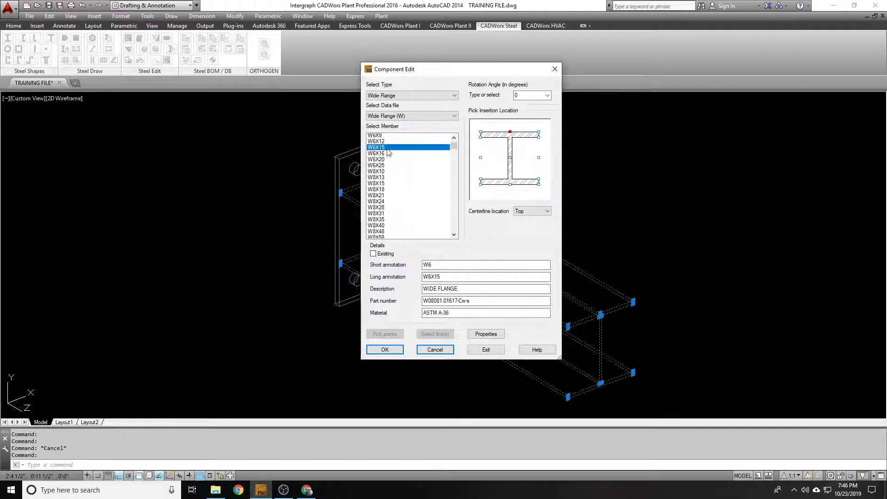
scroll(407, 169, down, 2)
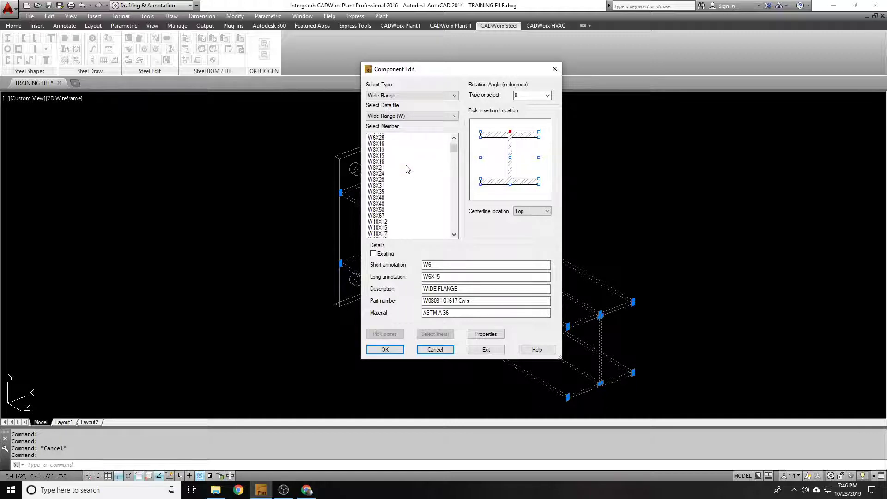
scroll(396, 195, up, 2)
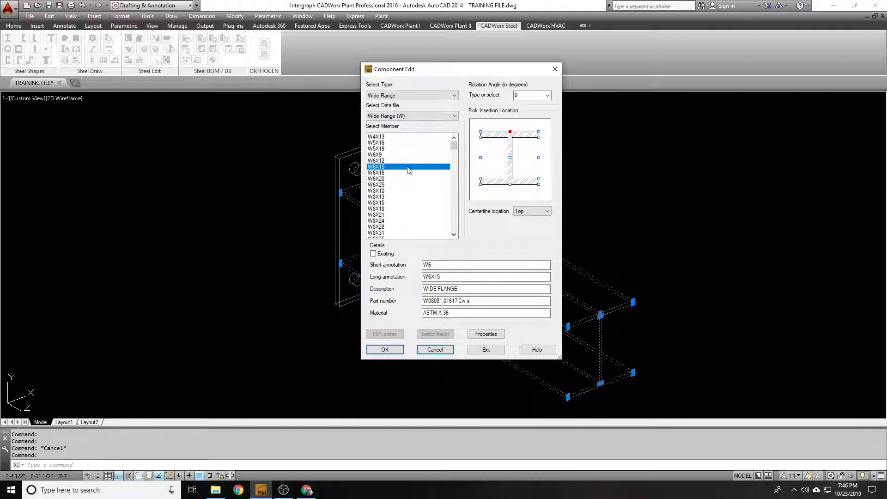
scroll(409, 169, down, 2)
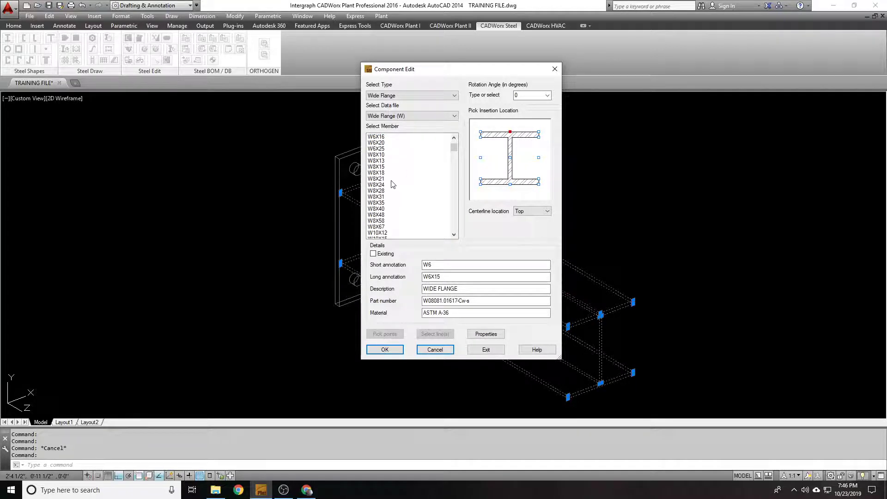
click(390, 167)
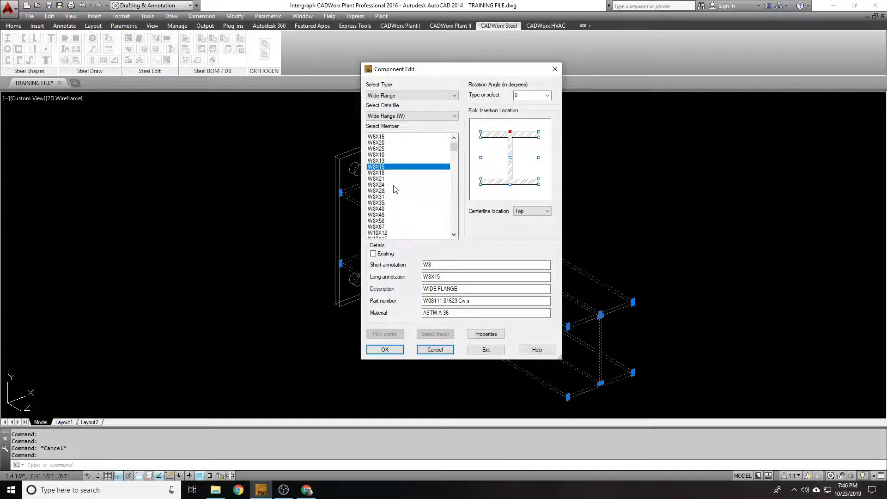
click(387, 197)
click(388, 350)
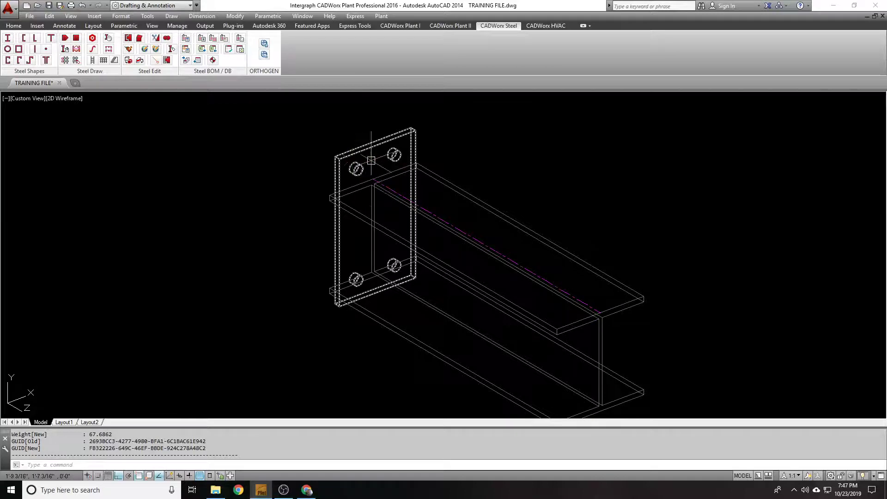
mouse_move(352, 151)
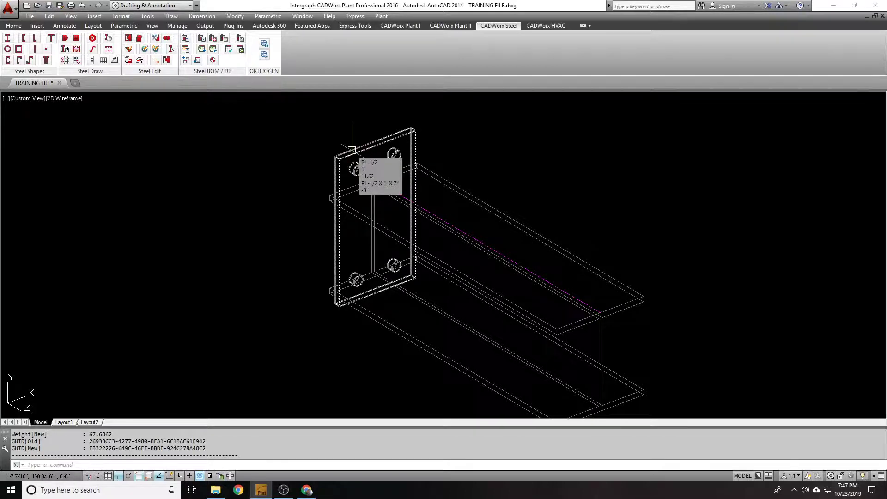
Edit the end plate's length and set its hole row spacing to 11", then apply
double_click(352, 150)
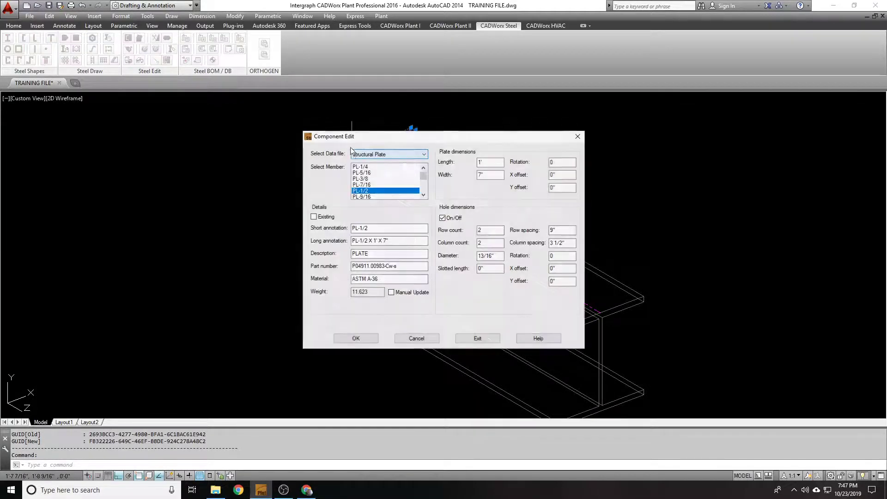
double_click(493, 163)
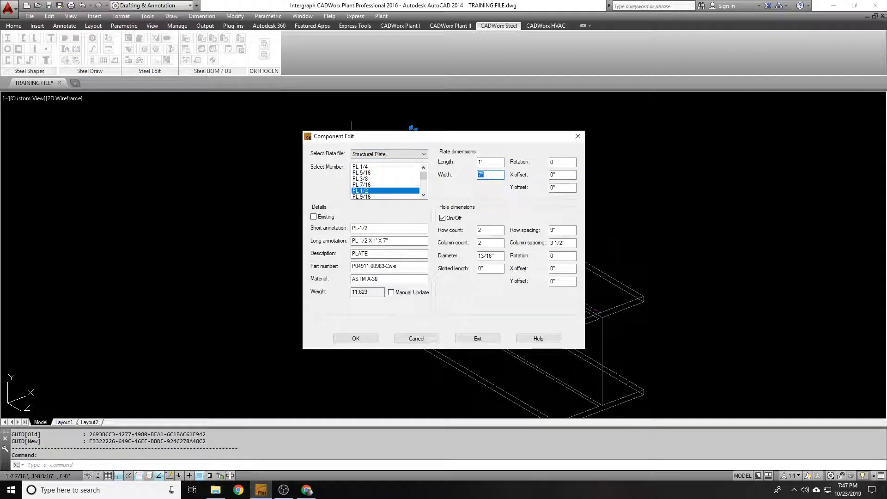
double_click(490, 162)
key(Tab)
key(Tab)
text(11)
key(Tab)
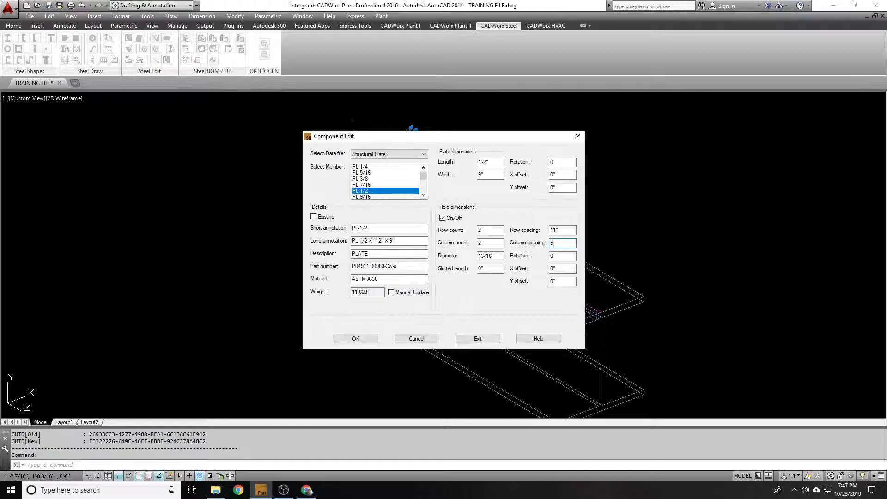
click(356, 339)
Begin moving the end plate from a hole centre, orbit the view, then start ERASE
text(m)
key(Return)
click(341, 148)
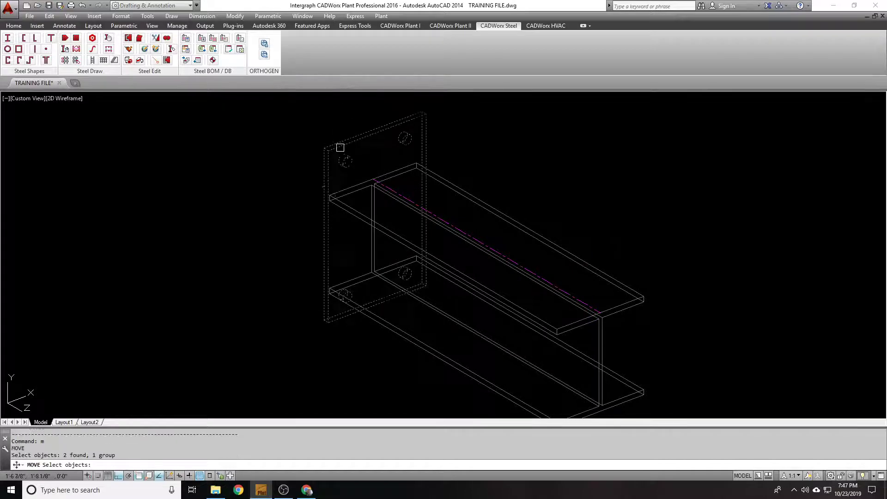
key(Return)
scroll(348, 138, up, 3)
click(347, 127)
scroll(347, 126, up, 2)
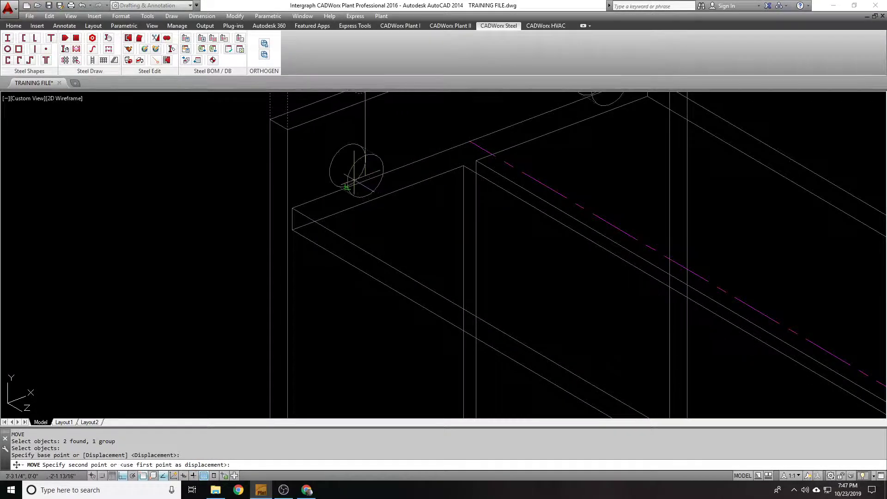
mouse_move(368, 180)
shift+middle_down()
mouse_move(396, 169)
mouse_move(494, 165)
mouse_move(411, 163)
shift+middle_up()
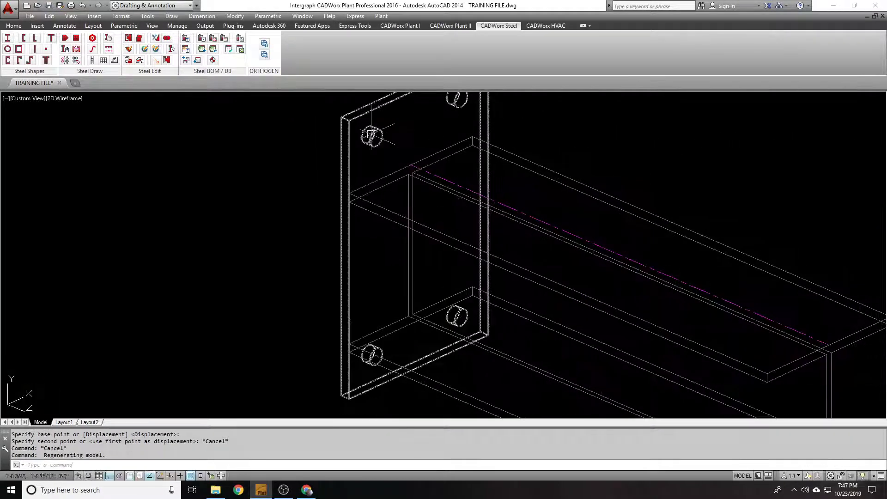
text(e)
key(Return)
Erase the old end plate from the beam
click(373, 134)
key(Return)
scroll(342, 148, down, 4)
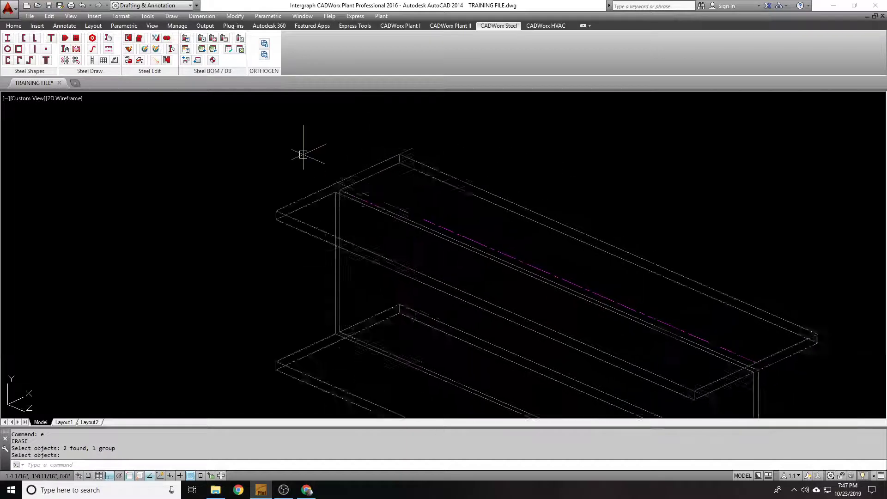
Place a new PL-1/2 end plate, 1'-2" long with 11" row spacing, at the beam end
click(76, 38)
click(378, 186)
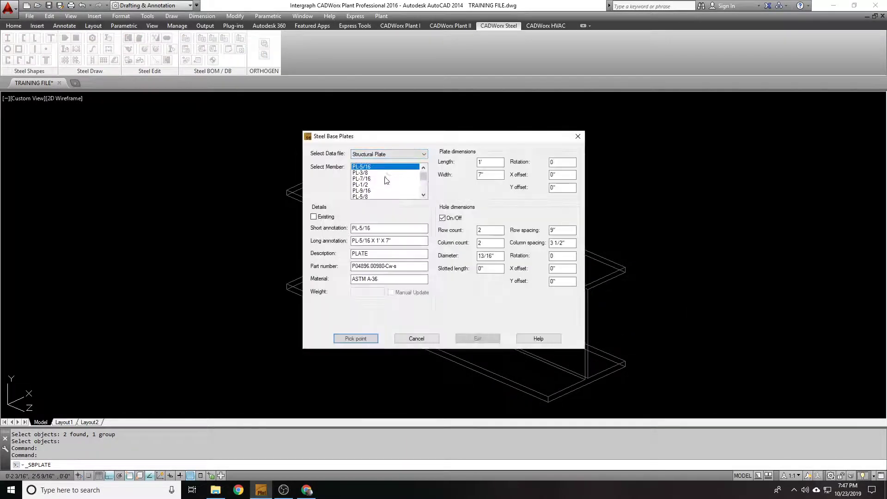
scroll(392, 184, down, 1)
click(392, 184)
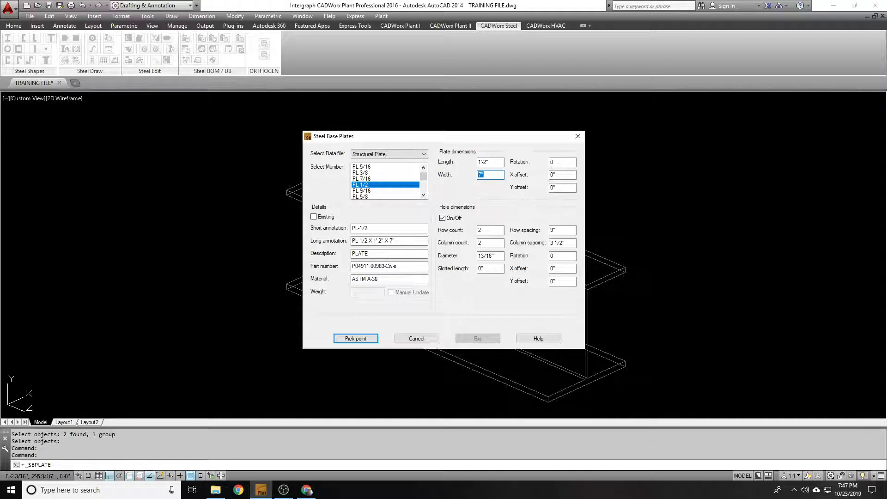
key(Tab)
key(Tab)
key(Tab)
text(11)
key(Tab)
key(Return)
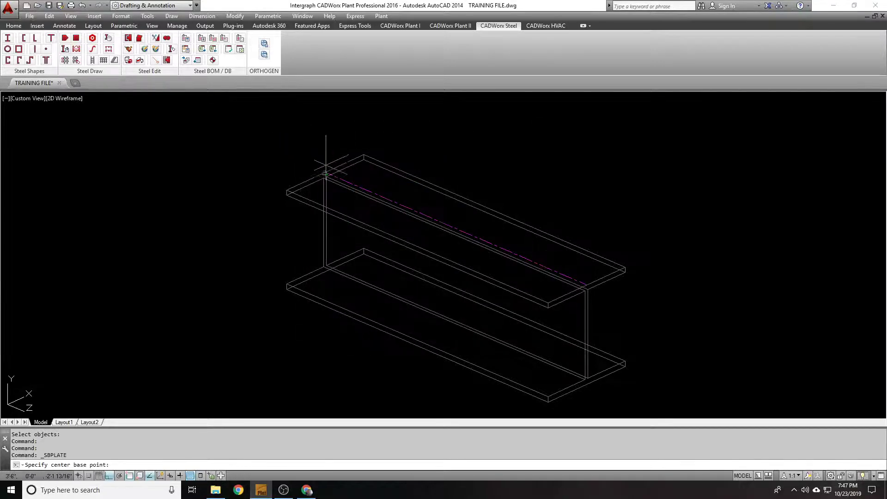
click(328, 148)
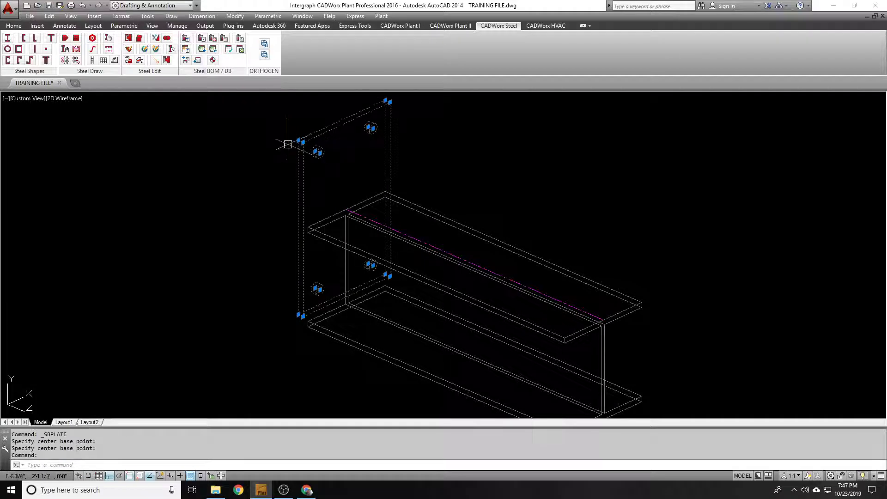
Move the new plate 4" and orbit around the plate–beam joint to check it
text(m)
key(Return)
click(254, 198)
text(4)
key(Return)
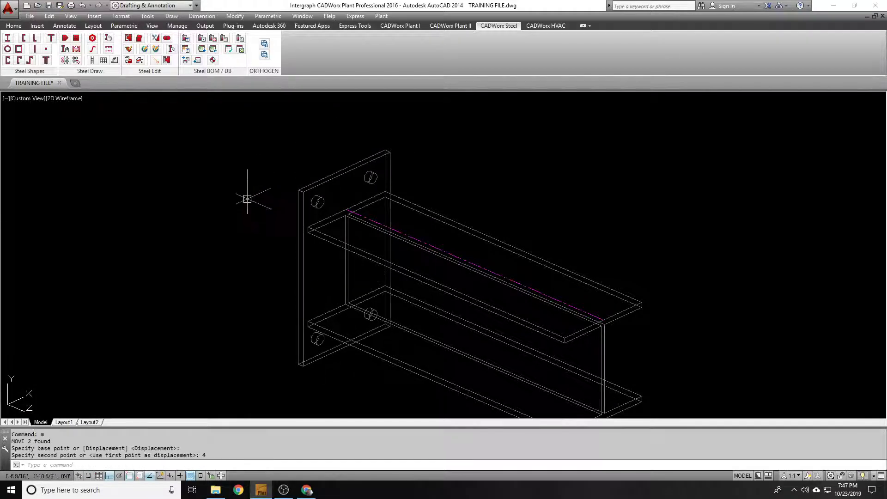
shift+middle_drag(245, 196, 305, 241)
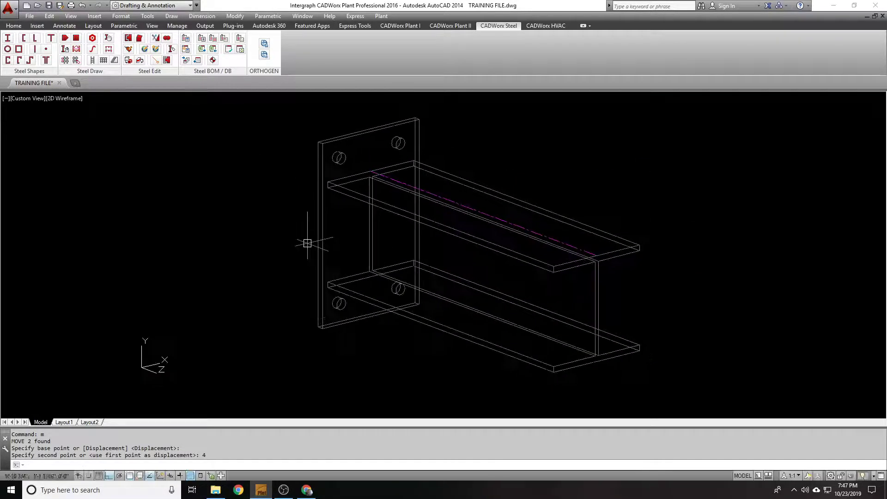
click(352, 184)
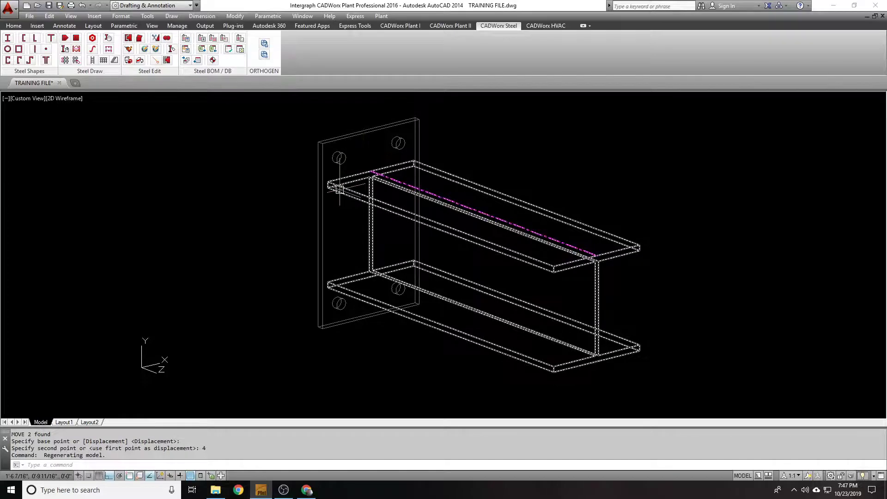
key(Escape)
shift+middle_drag(317, 152, 347, 159)
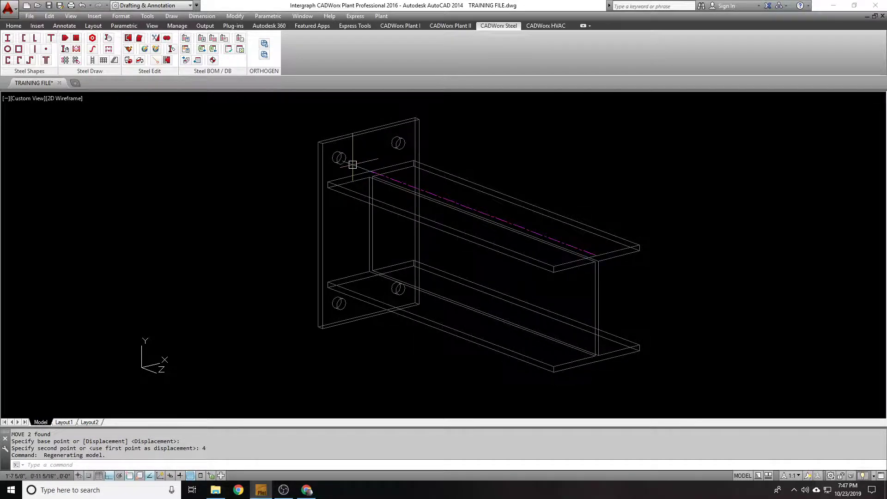
scroll(351, 164, up, 3)
scroll(351, 164, down, 3)
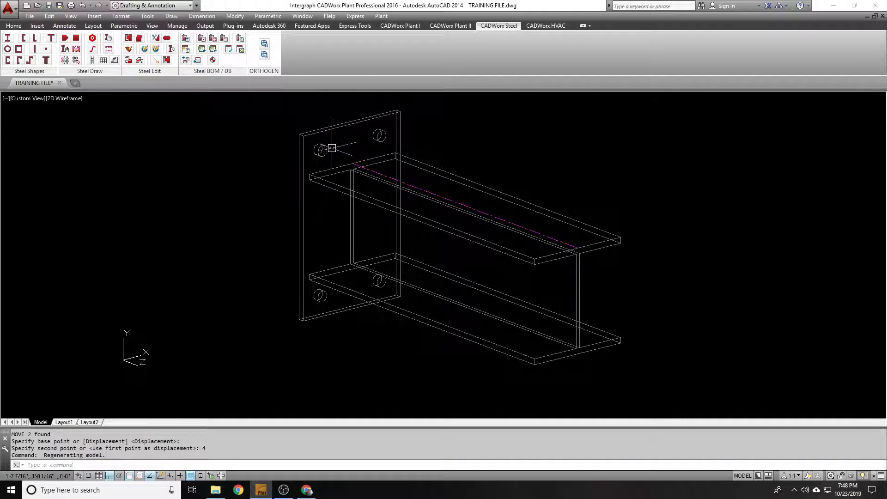
click(324, 158)
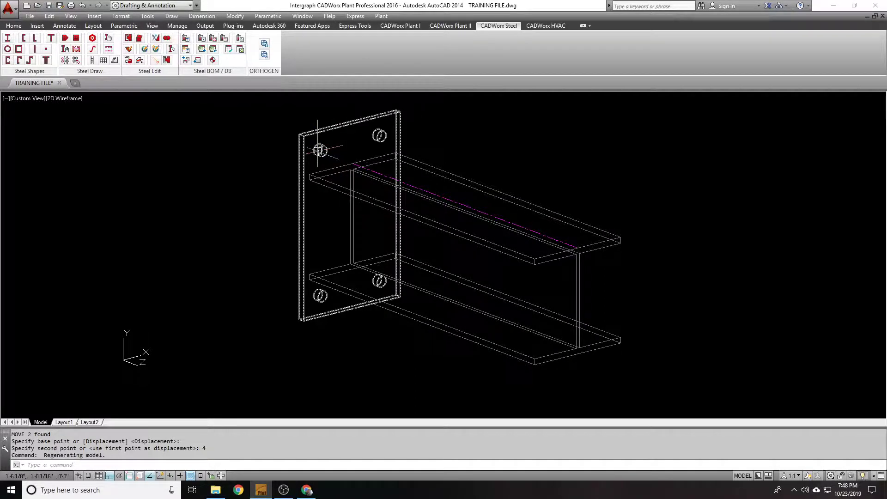
shift+middle_drag(319, 149, 331, 211)
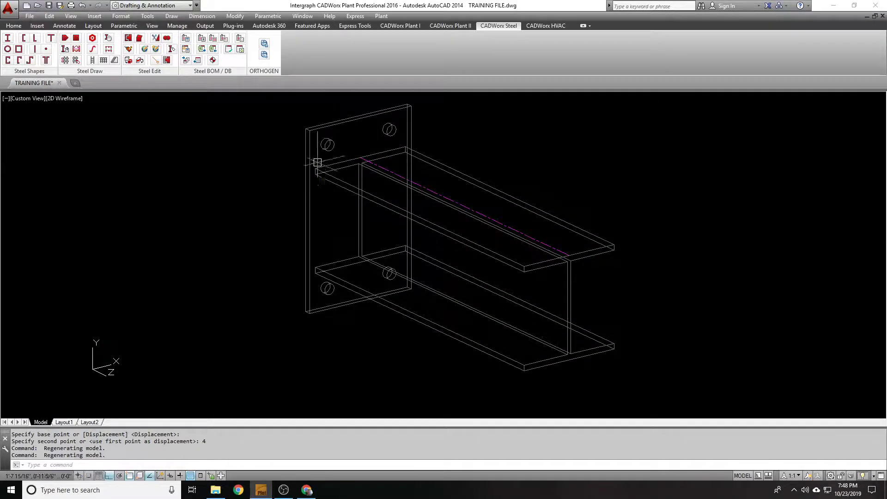
Use CAL to compute 11"/3 for the new hole row spacing
double_click(323, 143)
click(377, 191)
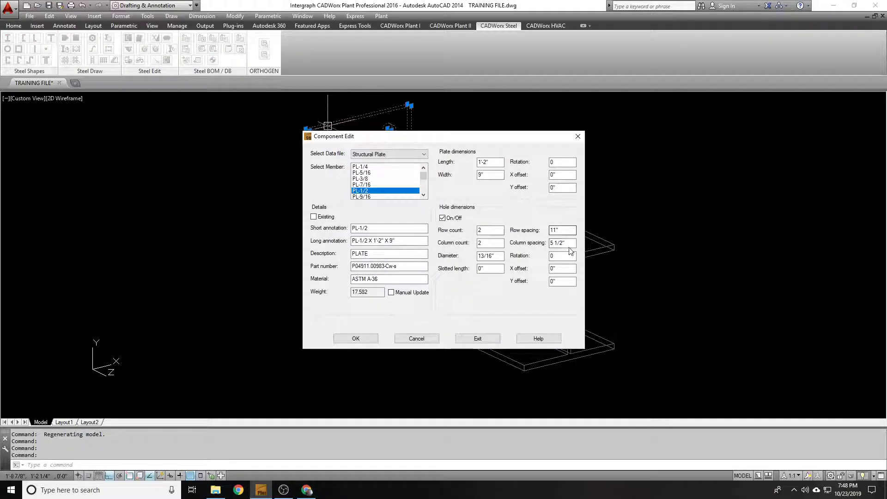
key(Return)
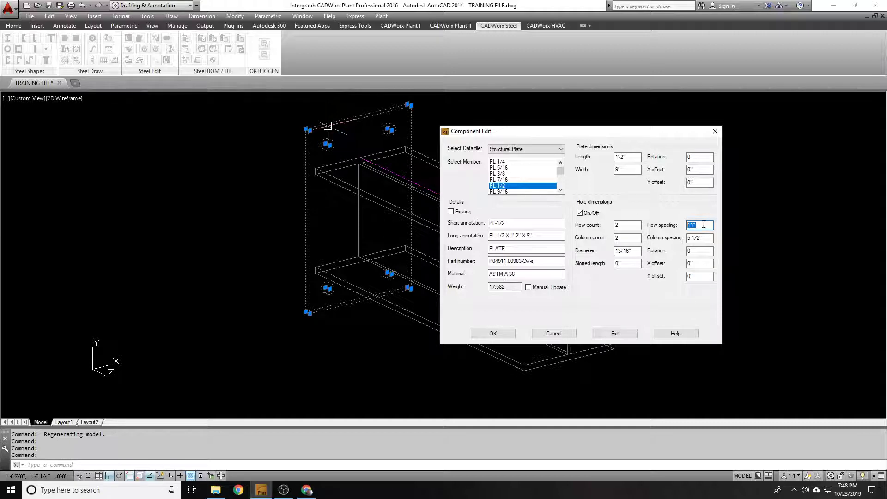
click(716, 133)
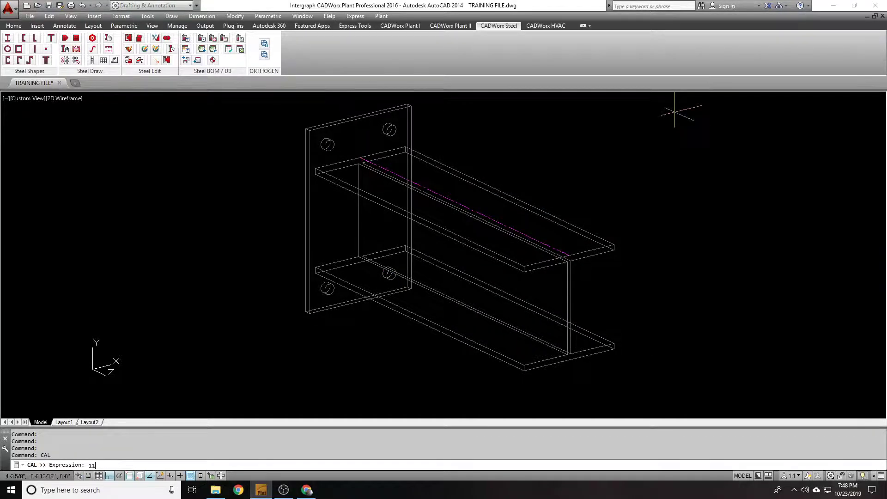
text(11"/3)
key(Return)
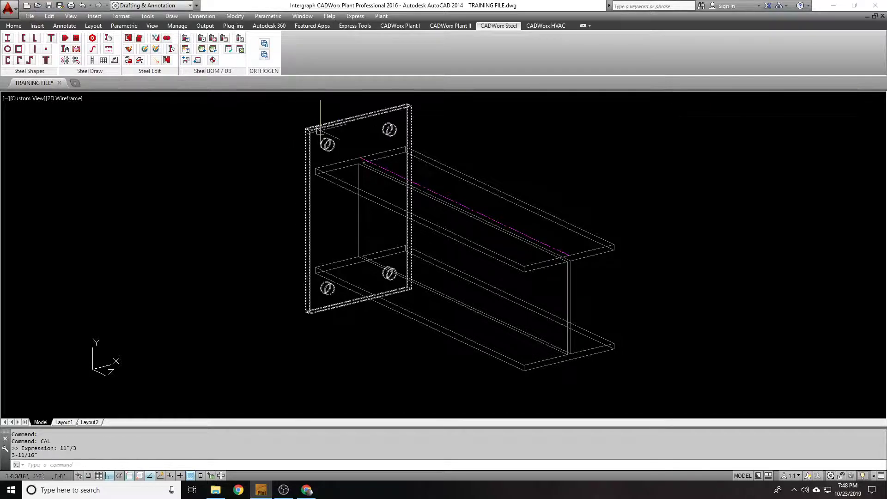
Set the end plate to 4 rows of bolt holes spaced 3-11/16" apart
click(344, 123)
double_click(344, 124)
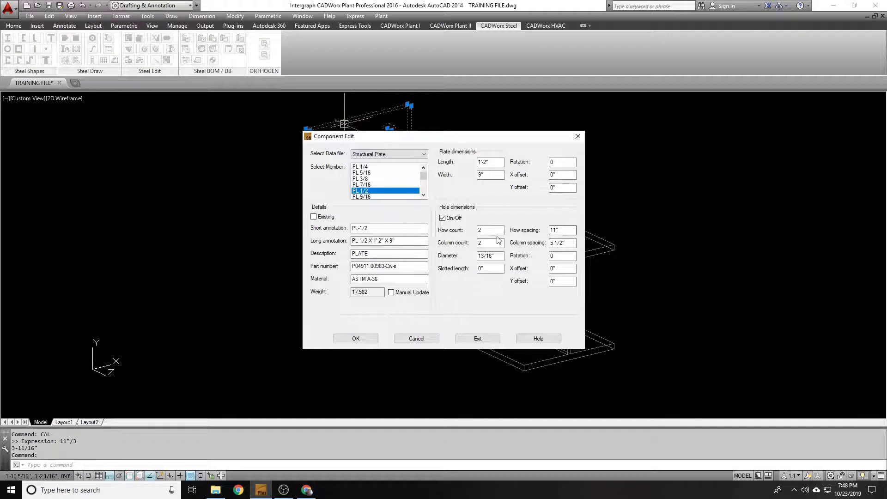
drag(462, 137, 638, 138)
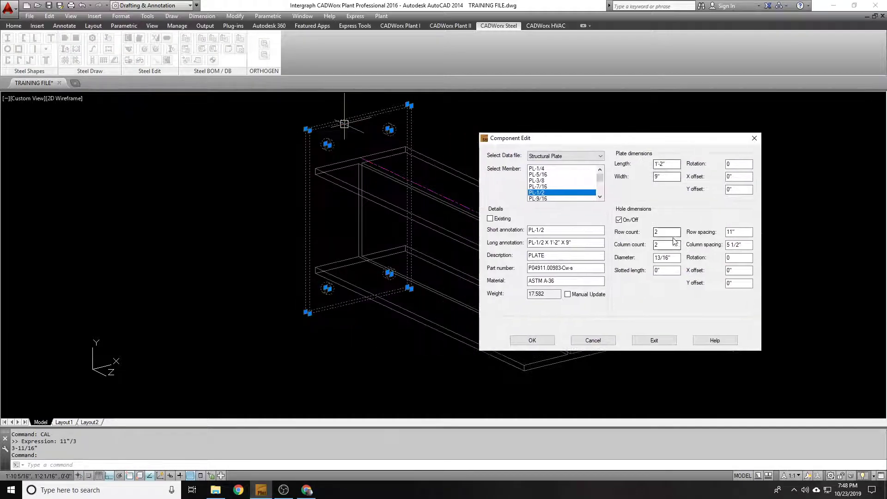
key(Tab)
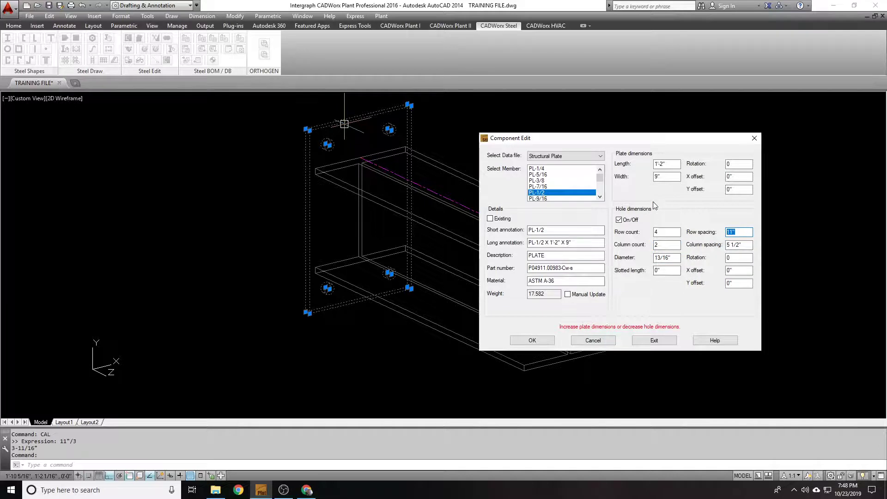
text(3-11/16)
key(Tab)
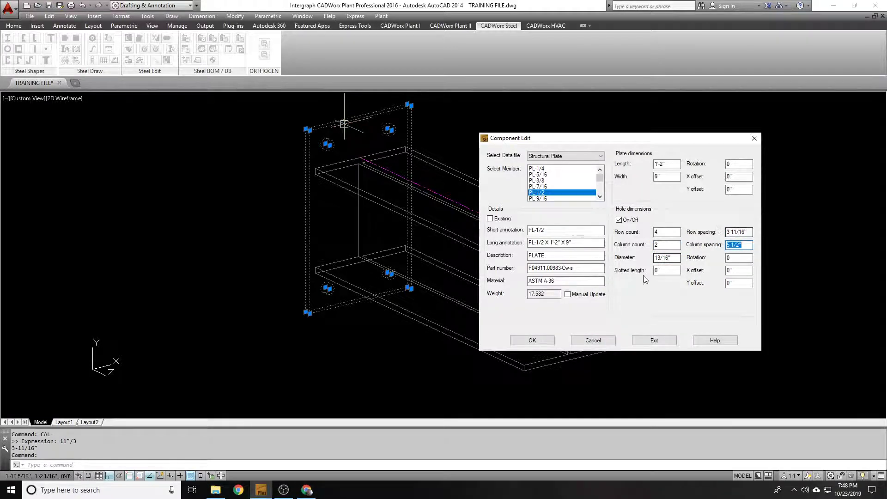
click(532, 341)
Measure with DI from the bolt hole centre to the top flange, reading 1 3/4"
scroll(300, 198, up, 5)
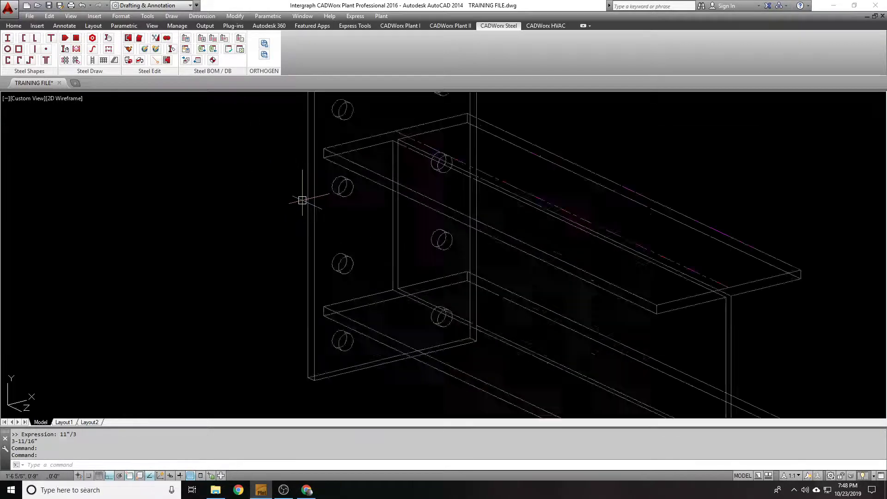
text(di)
key(Return)
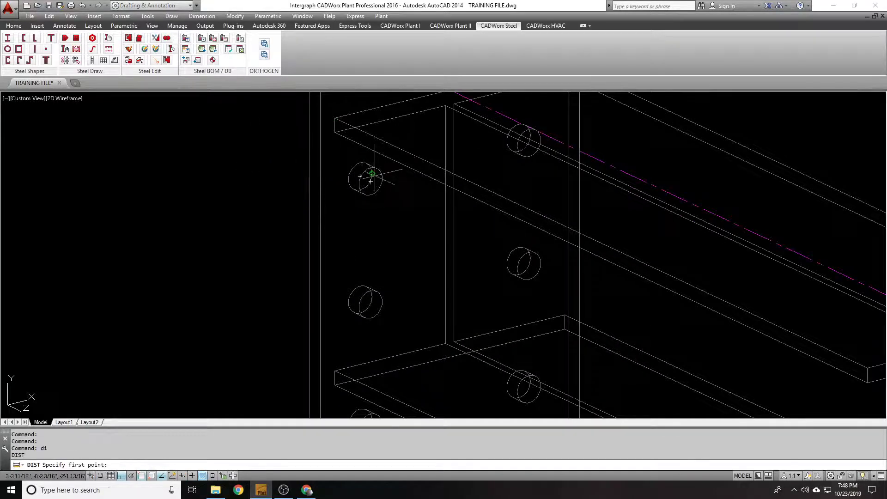
click(371, 180)
click(370, 124)
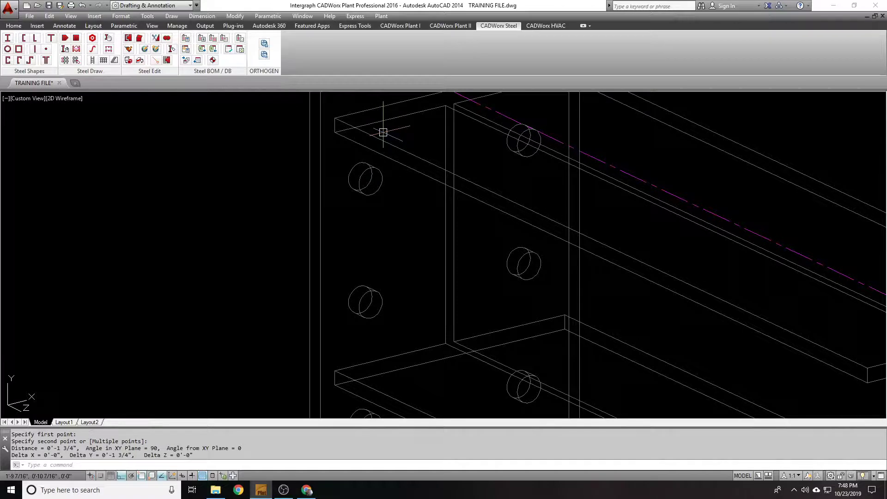
Orbit and zoom around the end plate to inspect the bolt hole positions
scroll(263, 237, down, 5)
scroll(283, 228, up, 3)
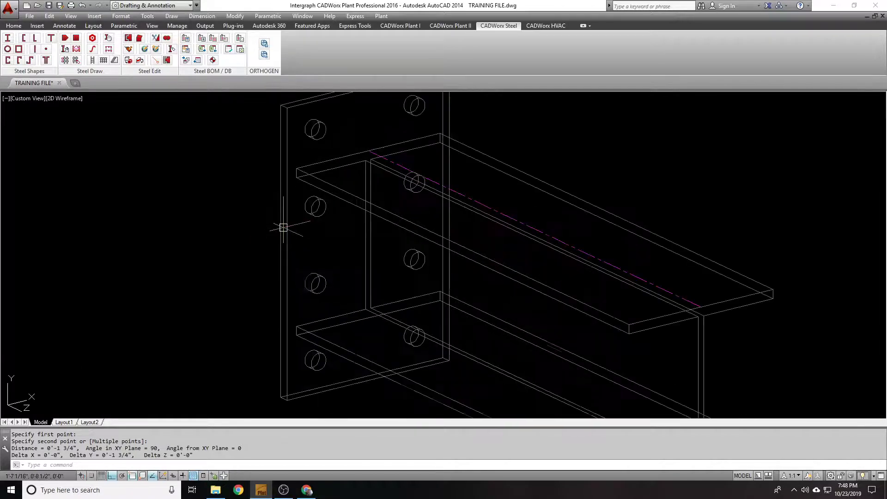
scroll(311, 277, down, 3)
mouse_move(311, 291)
shift+middle_down()
mouse_move(356, 250)
mouse_move(337, 277)
shift+middle_up()
shift+middle_drag(402, 258, 391, 271)
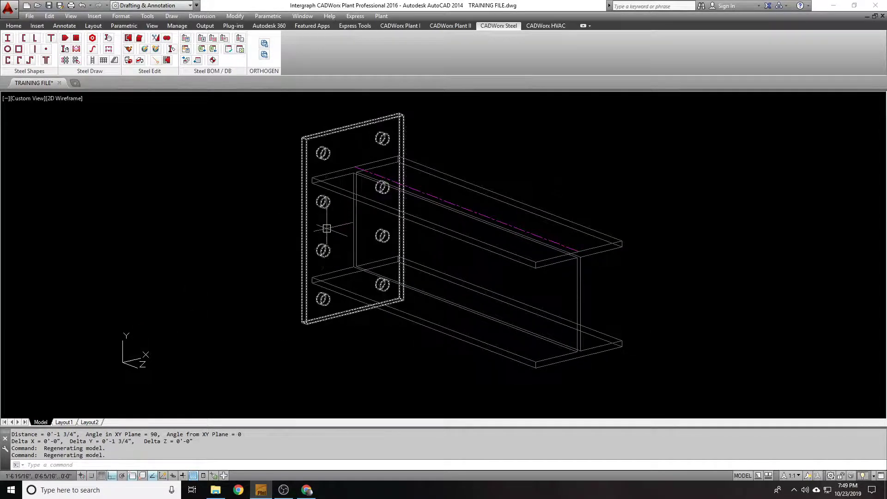
scroll(325, 231, up, 3)
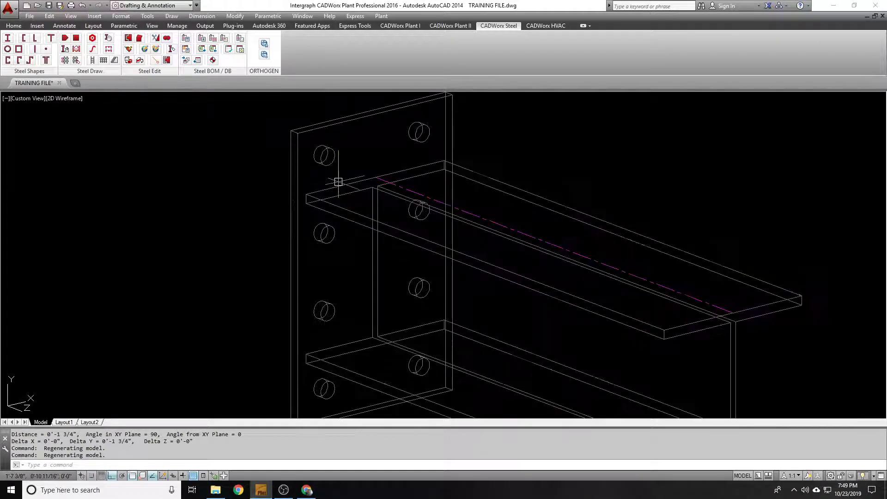
mouse_move(332, 238)
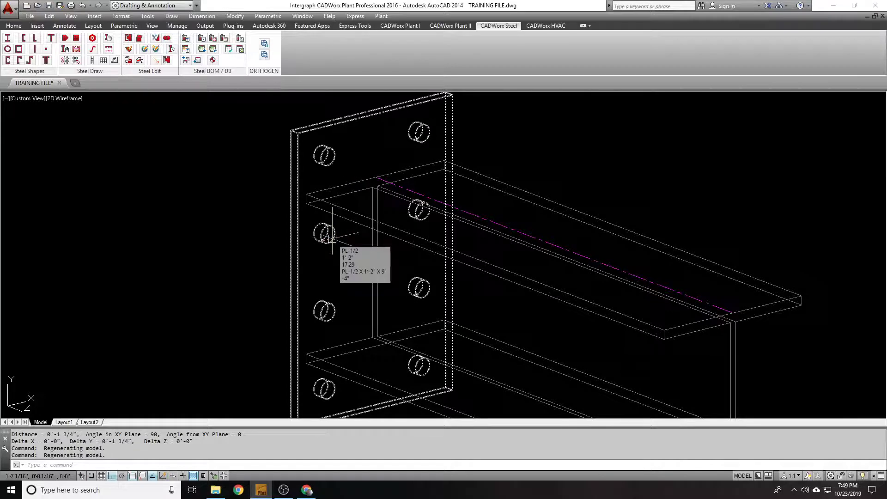
scroll(332, 238, down, 6)
scroll(342, 198, up, 3)
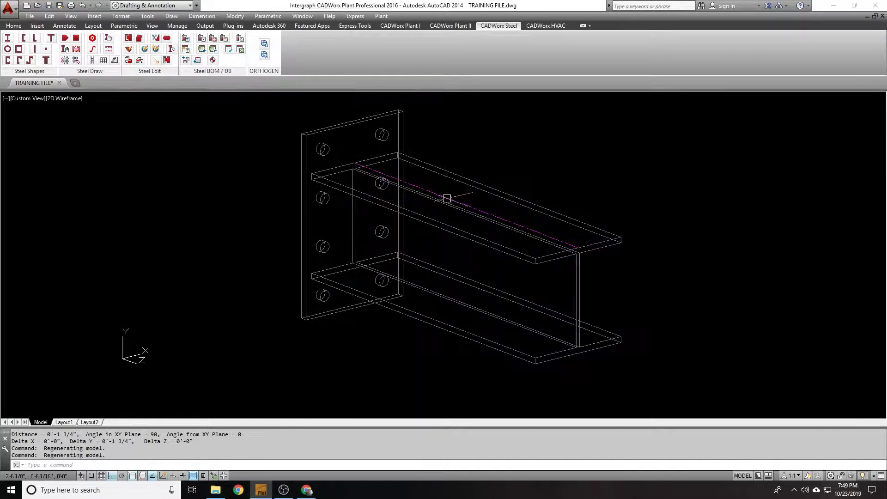
Change the I-beam size to W12X40
double_click(447, 198)
scroll(423, 203, down, 11)
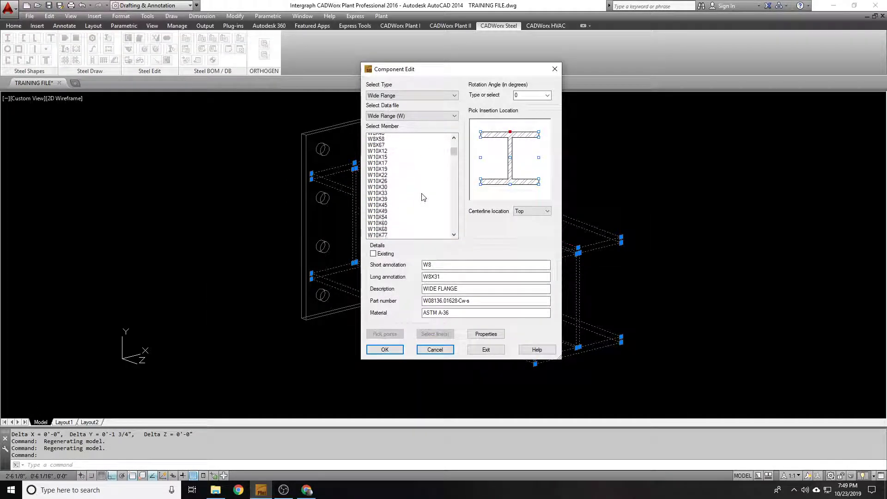
click(397, 221)
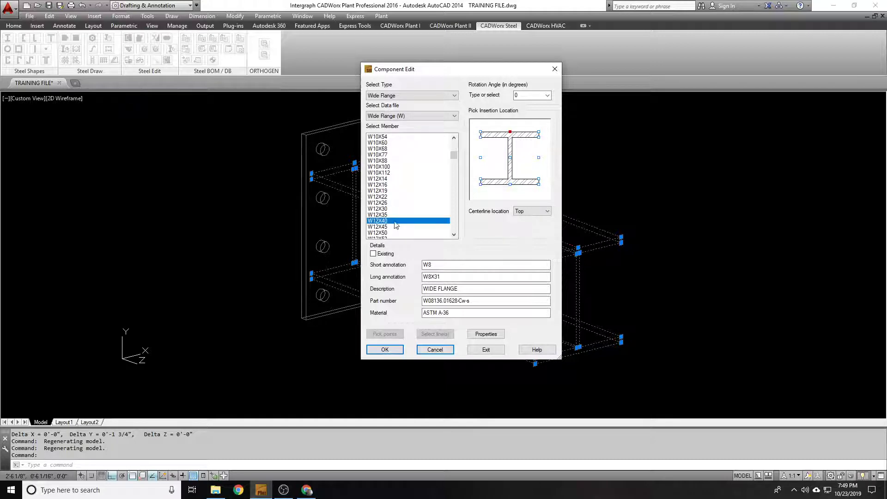
click(385, 349)
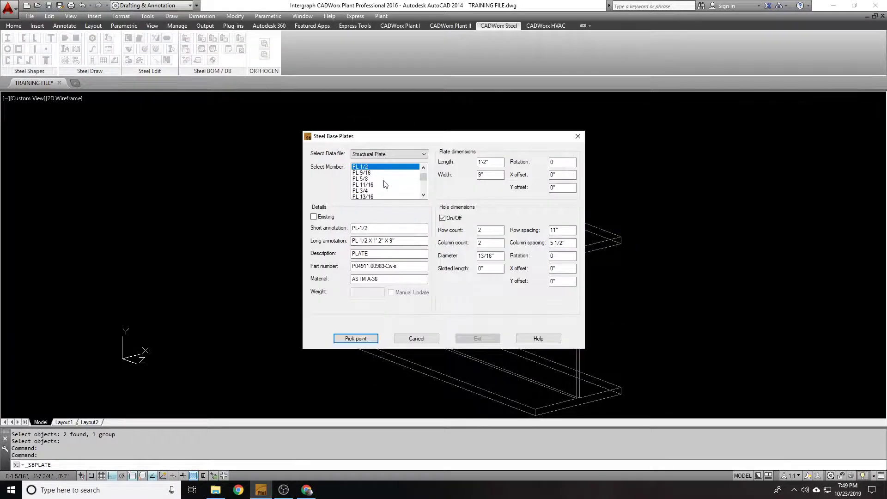
Set up a PL-3/4 plate 18" (1'-6") long with 1'-3" row spacing for placement
click(380, 191)
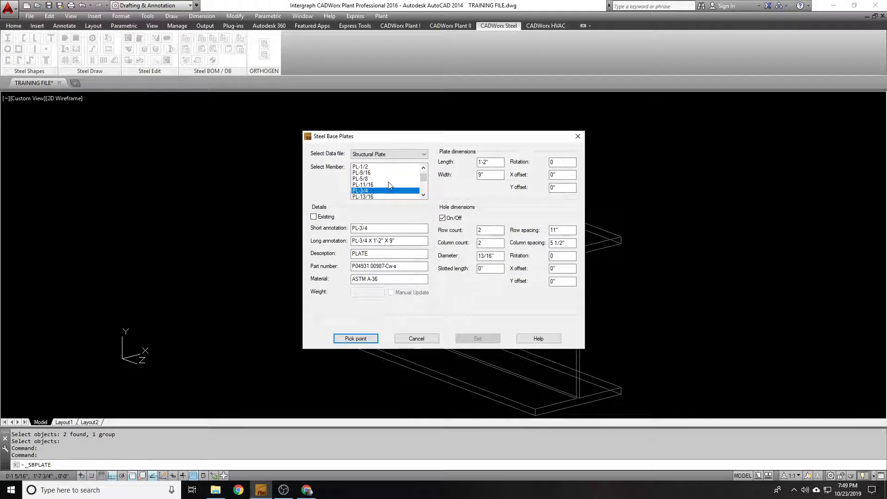
double_click(484, 162)
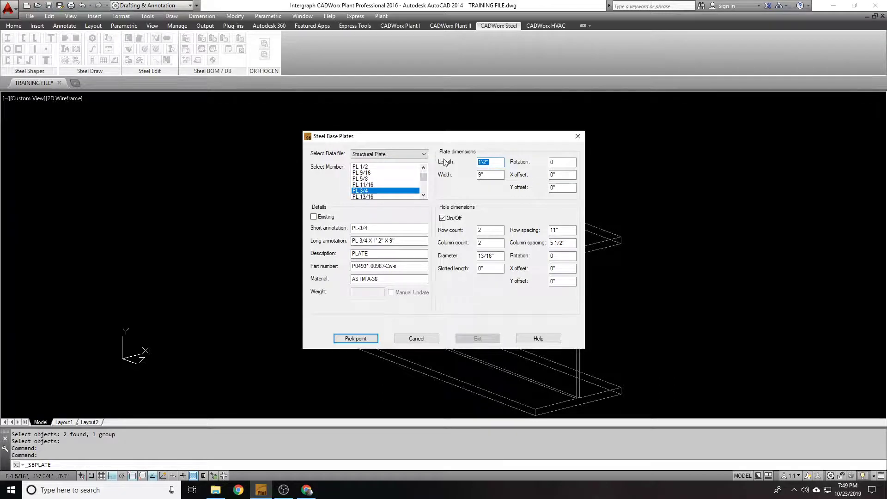
text(18)
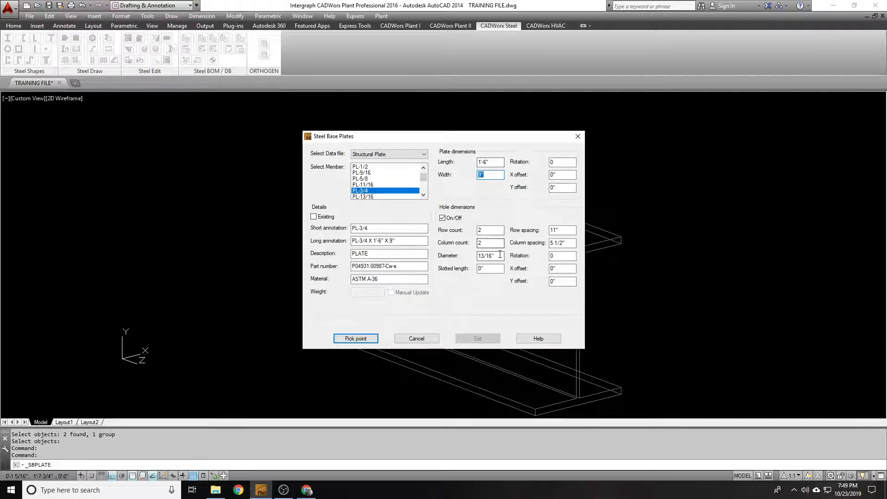
double_click(554, 230)
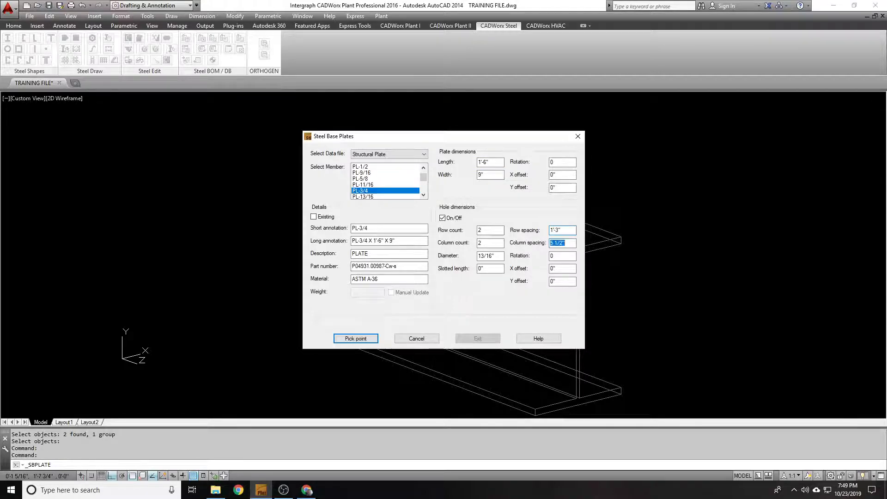
click(352, 337)
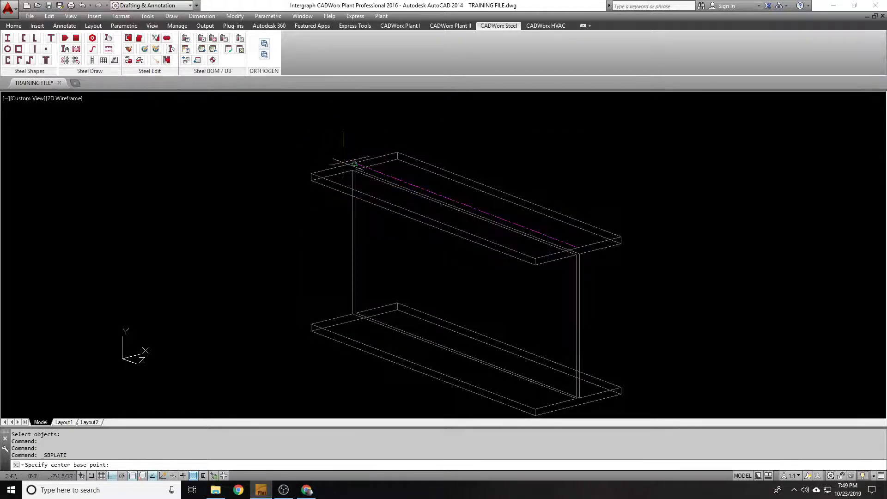
Place the PL-3/4 plate at the beam's end, then start and cancel a CAL 15/ calculation
click(325, 156)
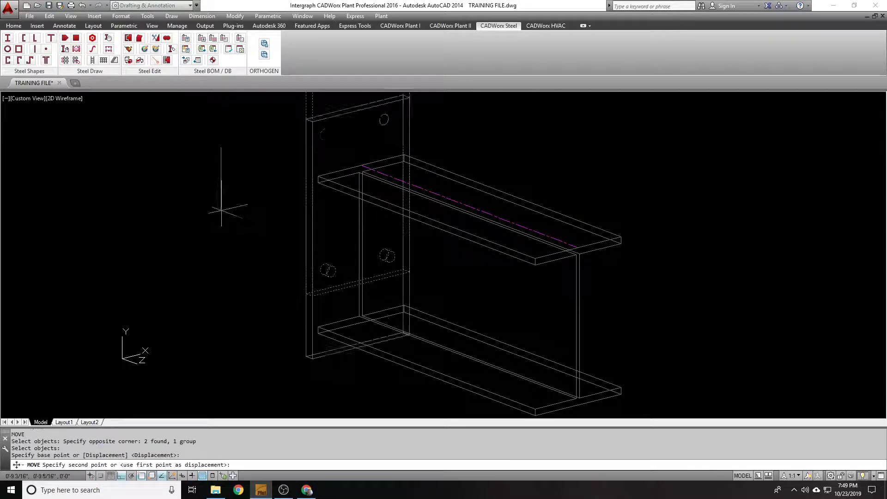
shift+middle_drag(294, 263, 310, 251)
text(CAL)
key(Return)
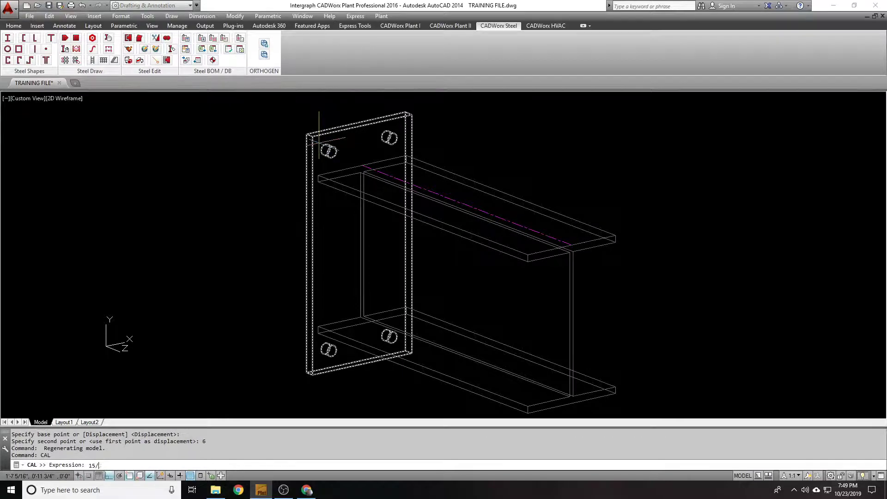
text(15/)
key(Escape)
Give the plate four rows of holes 5" apart and measure hole-to-flange distance as 3"
double_click(318, 141)
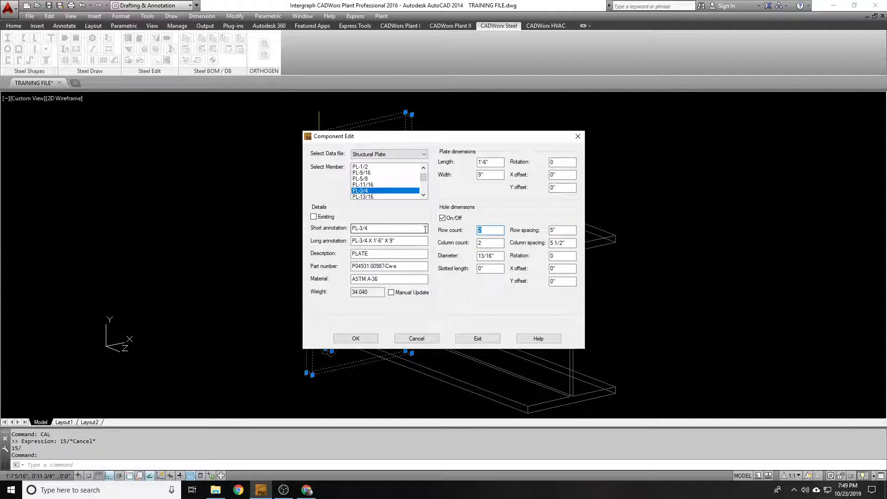
click(356, 338)
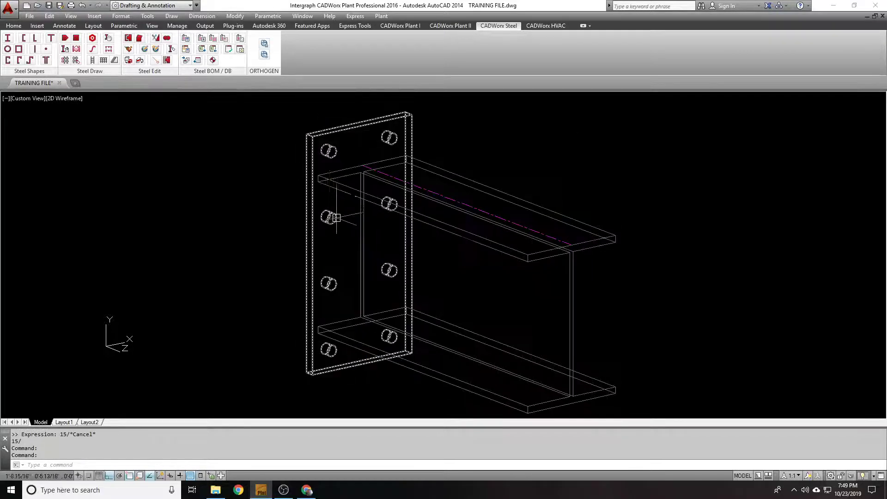
scroll(325, 217, up, 5)
scroll(325, 217, up, 2)
text(di)
key(Return)
click(365, 242)
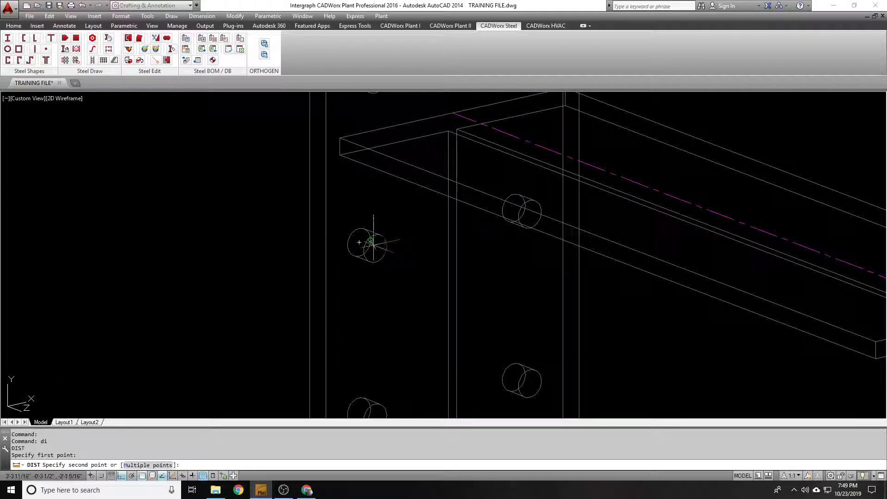
click(380, 144)
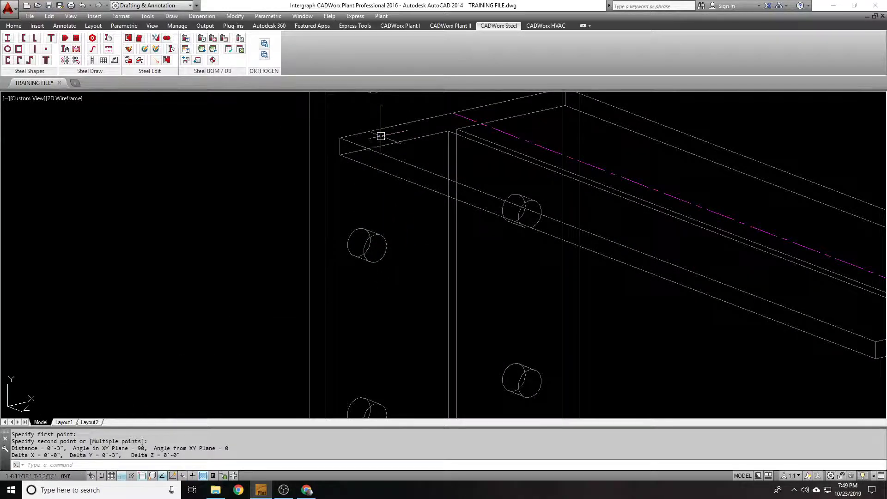
scroll(333, 184, down, 4)
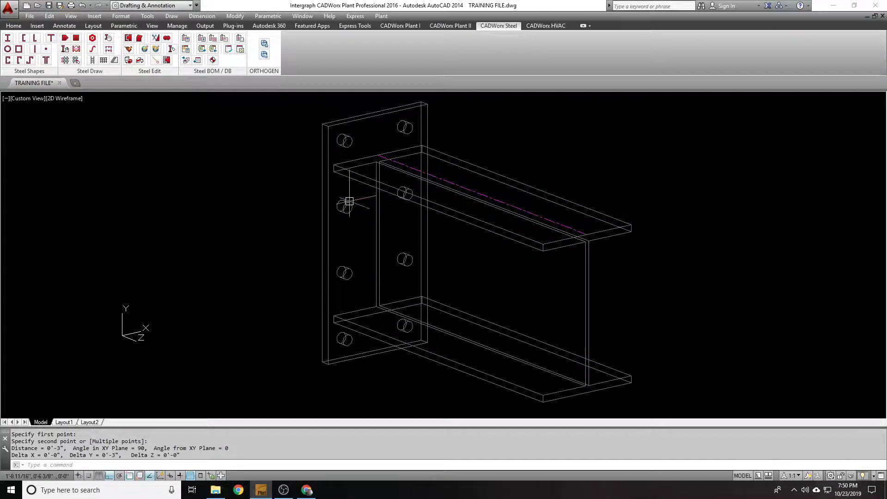
Set the PL-3/4 end plate to 2 rows of bolt holes spaced 15" apart
click(344, 172)
double_click(344, 182)
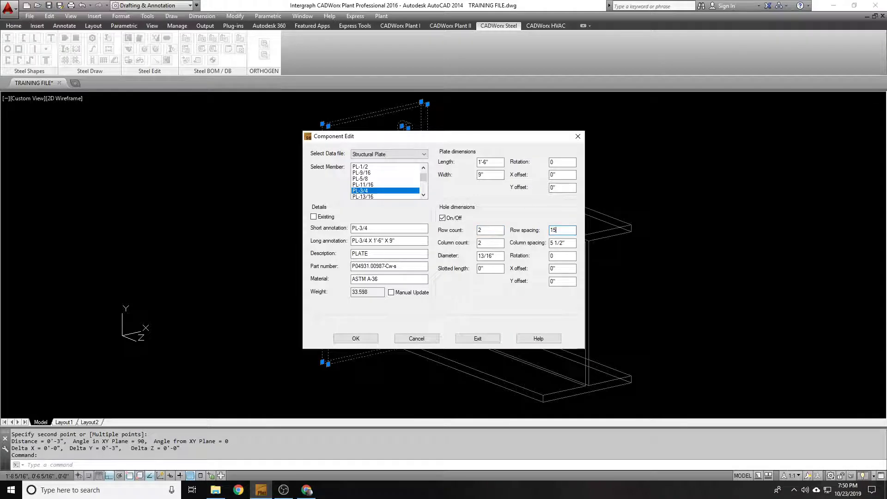
click(355, 338)
scroll(355, 272, up, 5)
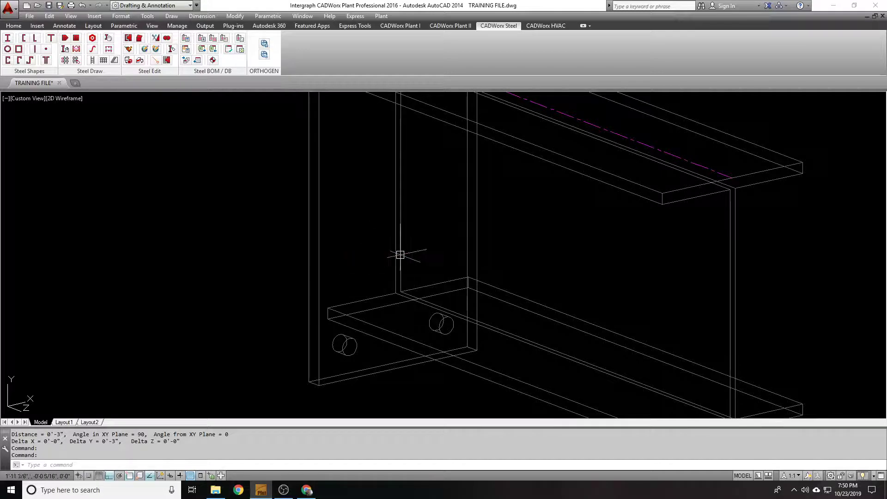
scroll(349, 264, down, 2)
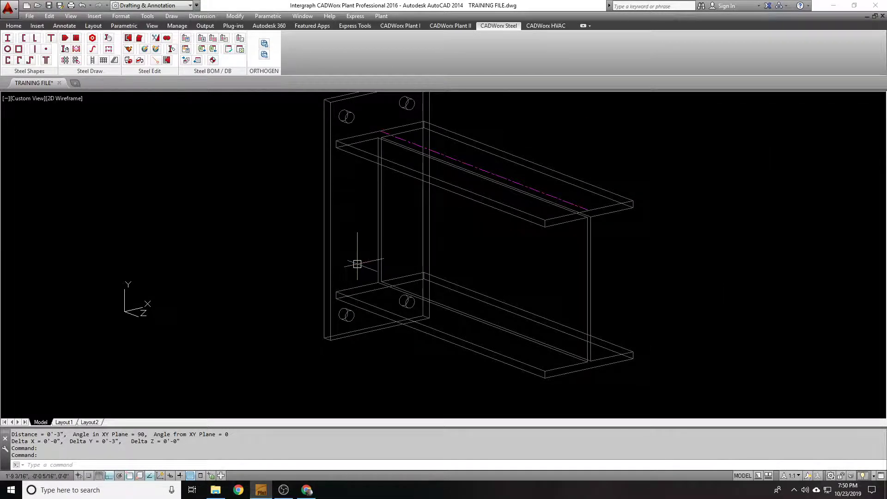
Draw two circles matching the two lower bolt holes on the end plate
scroll(357, 264, up, 2)
text(c)
key(Return)
click(339, 323)
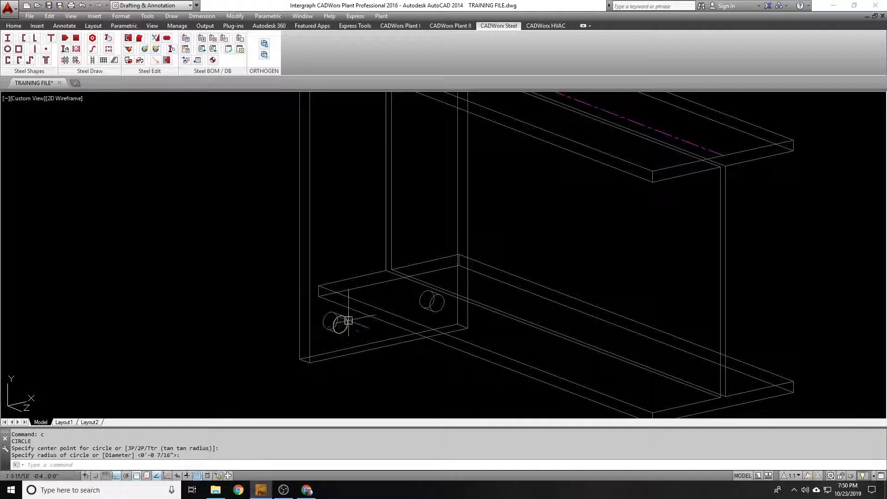
click(348, 320)
key(Return)
click(435, 302)
click(442, 301)
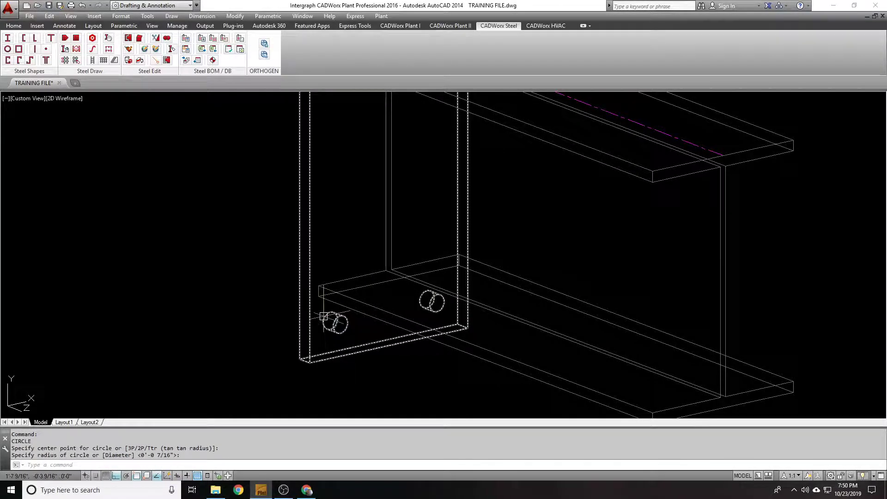
Extrude both circles into short cylinders
text(ext)
key(Return)
click(332, 320)
click(425, 298)
key(Return)
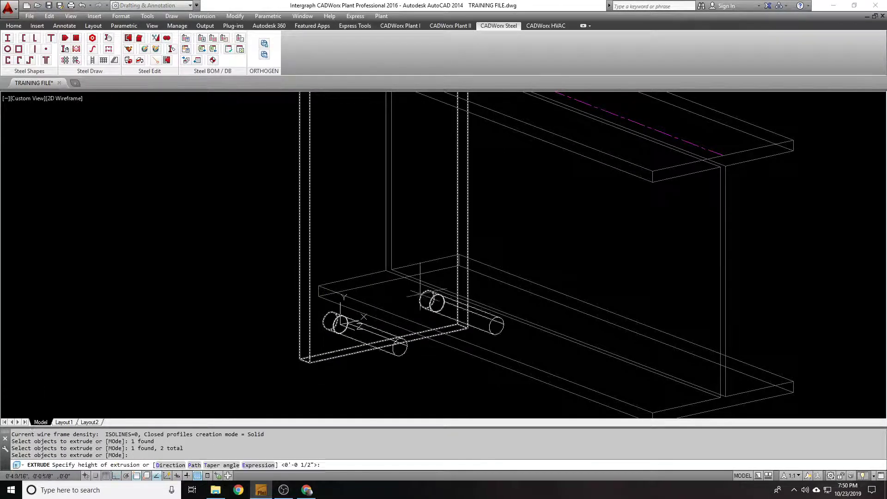
key(Return)
Move the cylinders from the lower hole up the end plate
text(m)
key(Return)
click(436, 302)
click(334, 321)
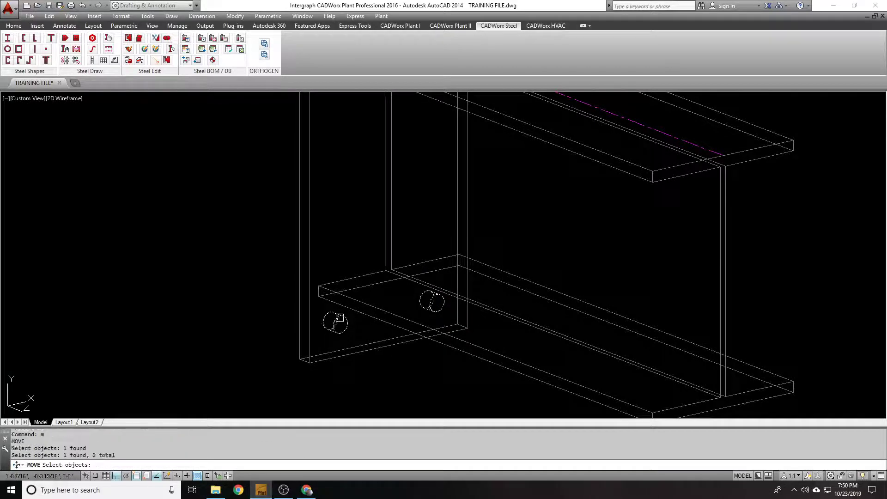
key(Return)
click(339, 323)
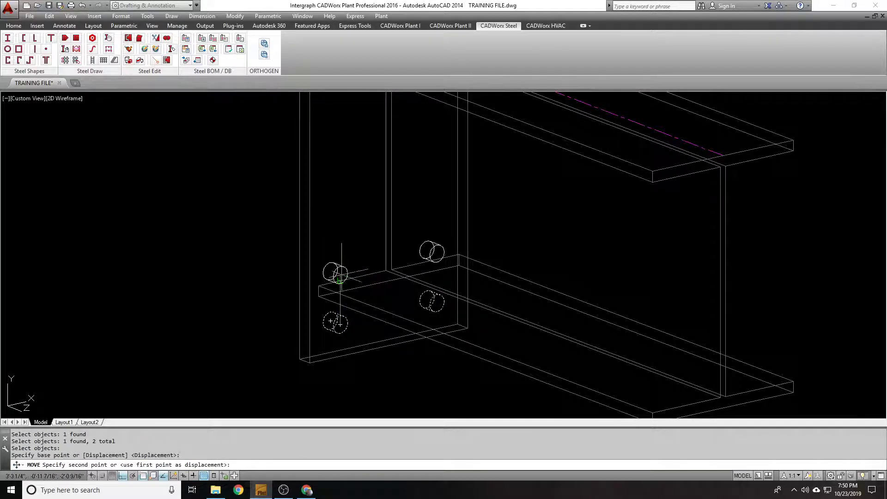
click(339, 280)
Shift both cylinders a further 2.5" up to mid-height on the plate
key(Return)
click(254, 207)
click(511, 295)
key(Return)
click(542, 247)
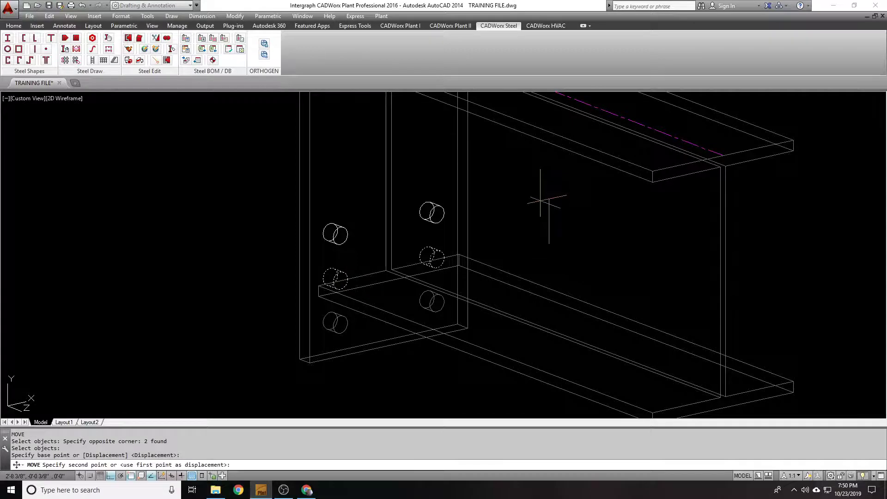
text(2.5)
key(Return)
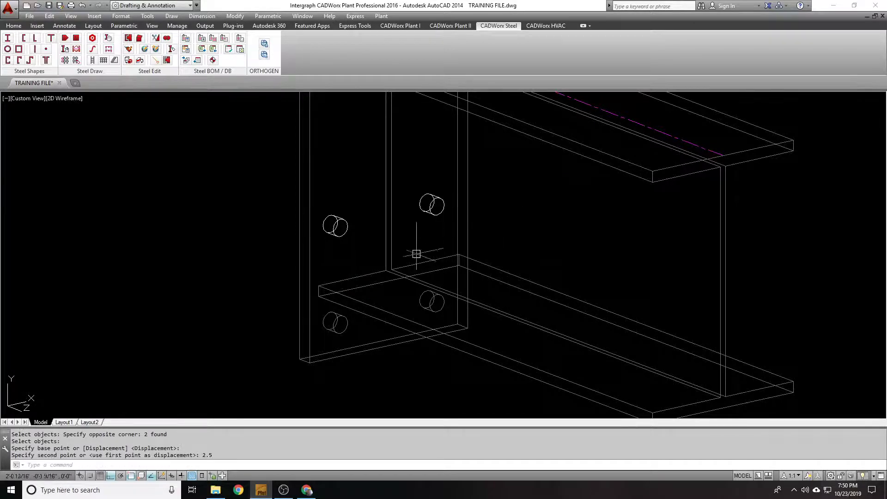
scroll(416, 251, down, 5)
Subtract the two middle cylinders from the end plate with SU
text(su)
key(Return)
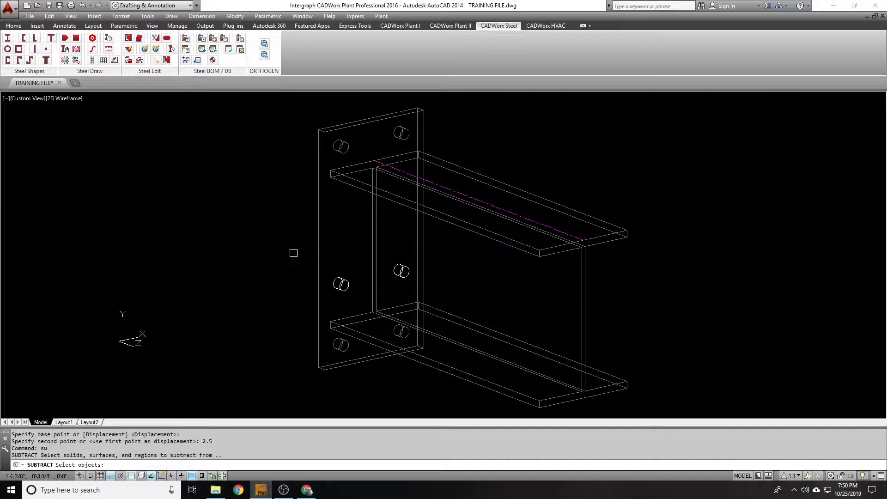
click(320, 245)
key(Return)
click(304, 242)
click(478, 328)
key(Return)
Inspect the plate's six bolt holes, zooming in and out
click(401, 269)
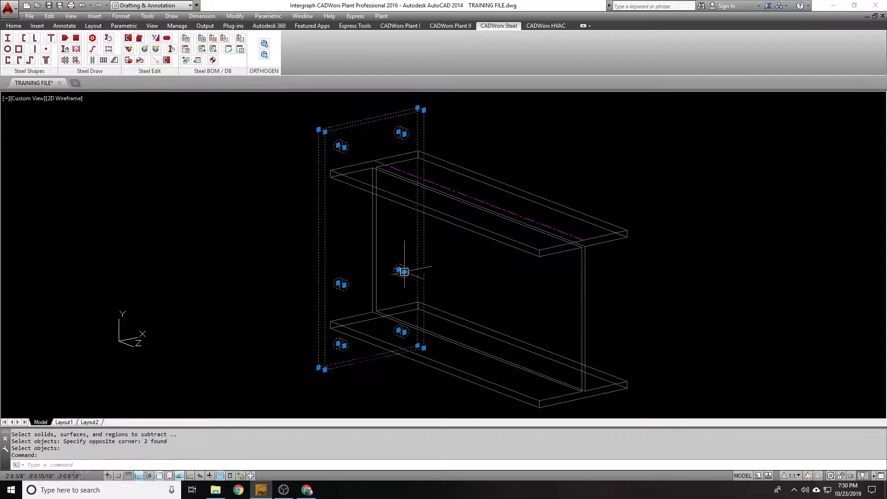
key(Escape)
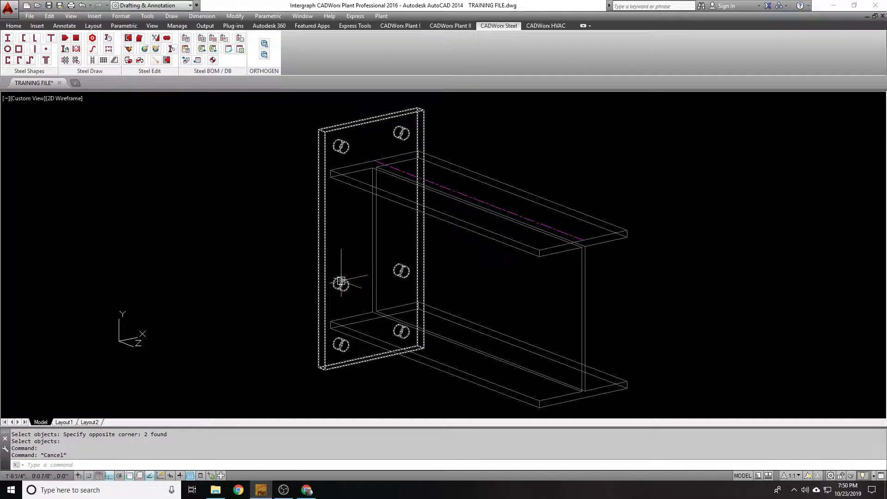
mouse_move(341, 280)
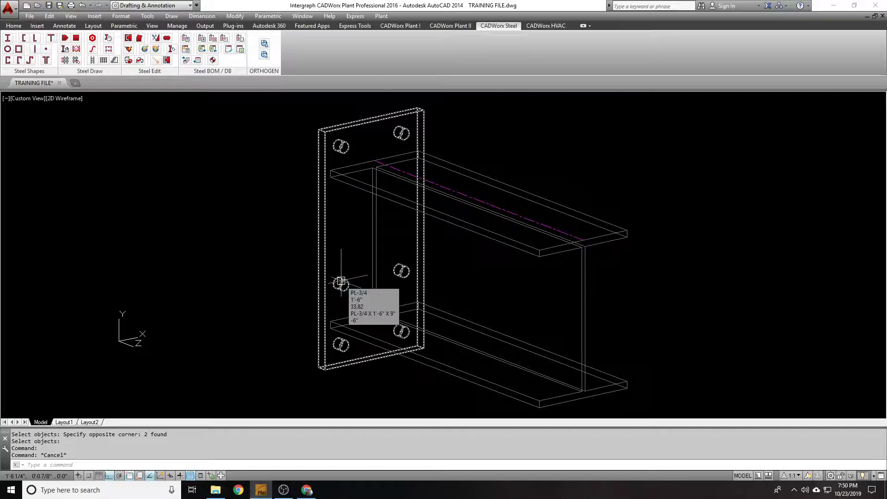
scroll(340, 281, down, 4)
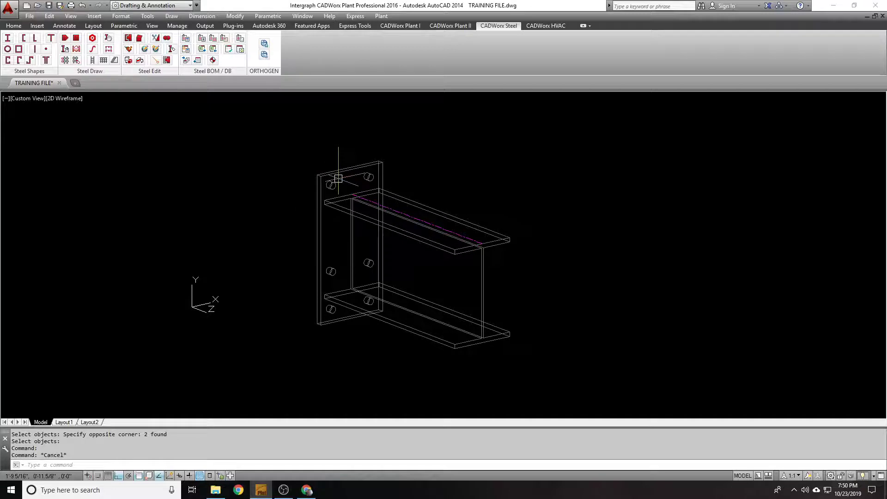
scroll(320, 293, up, 2)
scroll(325, 132, down, 2)
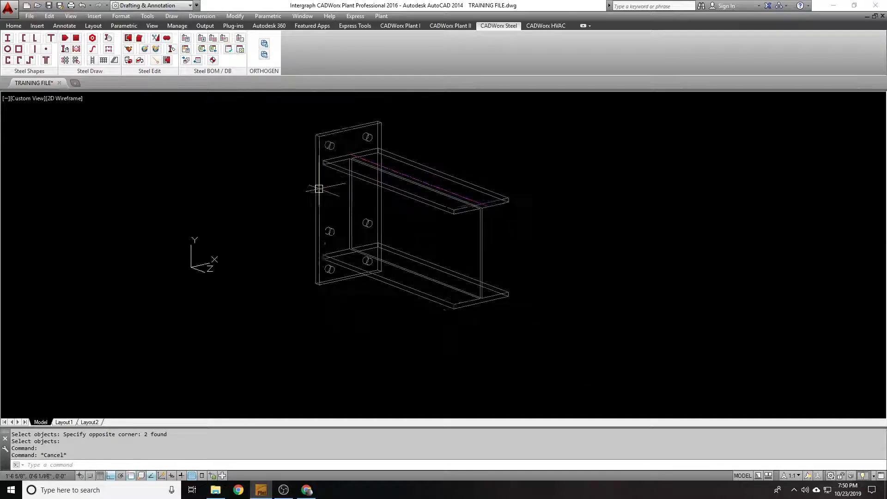